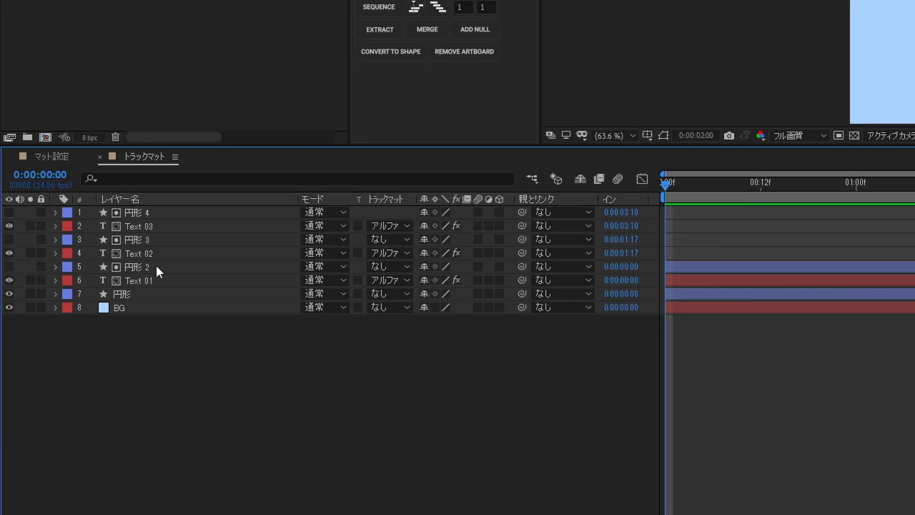
Select the 円形 2, 円形 3 and 円形 4 circle layers, then clear the selection
{"action": "left_click", "coordinate": [156, 266]}
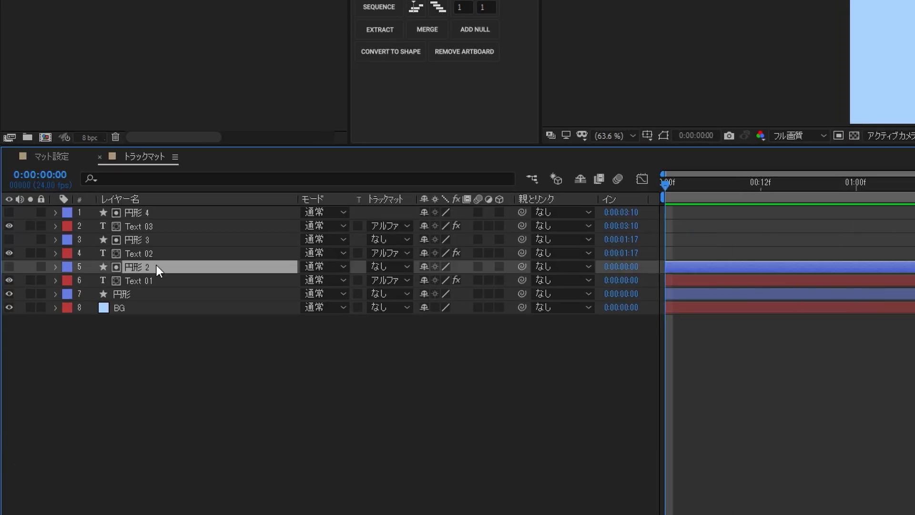
{"action": "left_click", "coordinate": [153, 237], "text": "ctrl"}
{"action": "left_click", "coordinate": [153, 211], "text": "ctrl"}
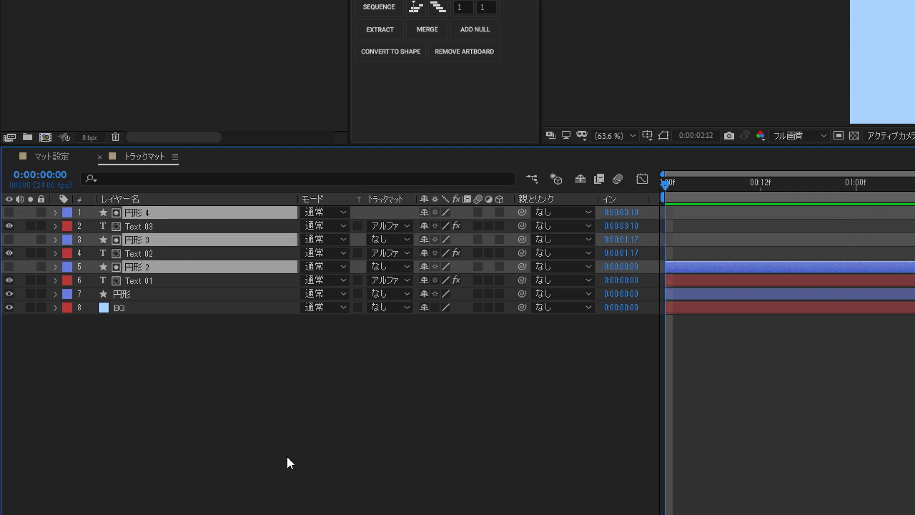
{"action": "left_click", "coordinate": [277, 424]}
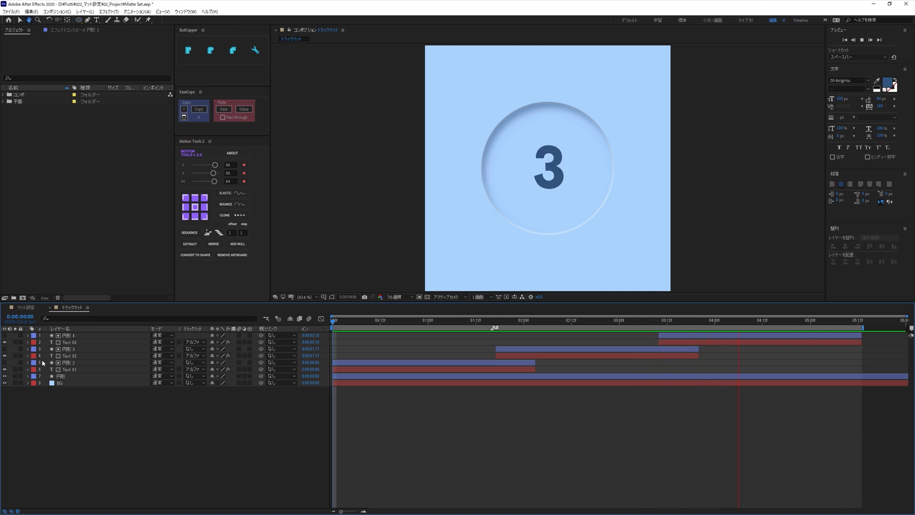
Switch to the マット設定 composition and play its 1–2–3 countdown preview
{"action": "left_click", "coordinate": [27, 308]}
{"action": "left_click", "coordinate": [27, 309]}
{"action": "key", "text": "space"}
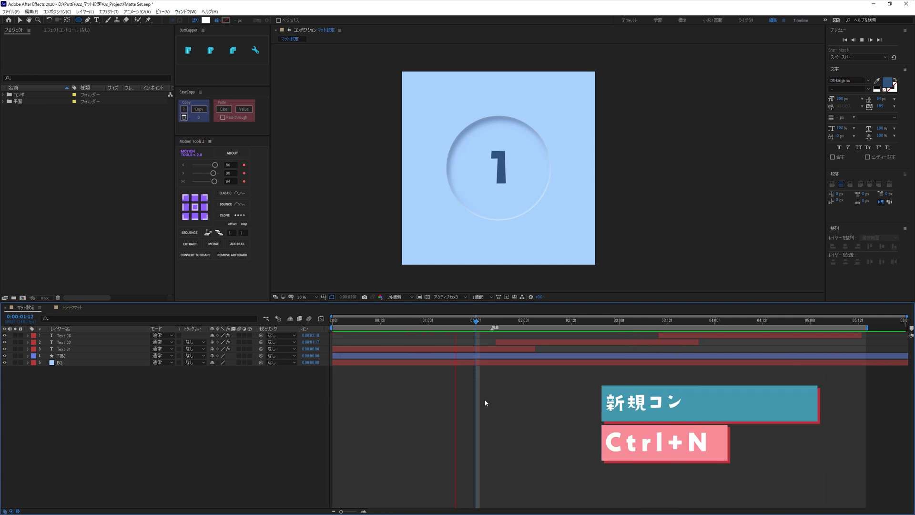
Create a 1080×1080 composition with a light-blue solid layer named bg
{"action": "key", "text": "ctrl+n"}
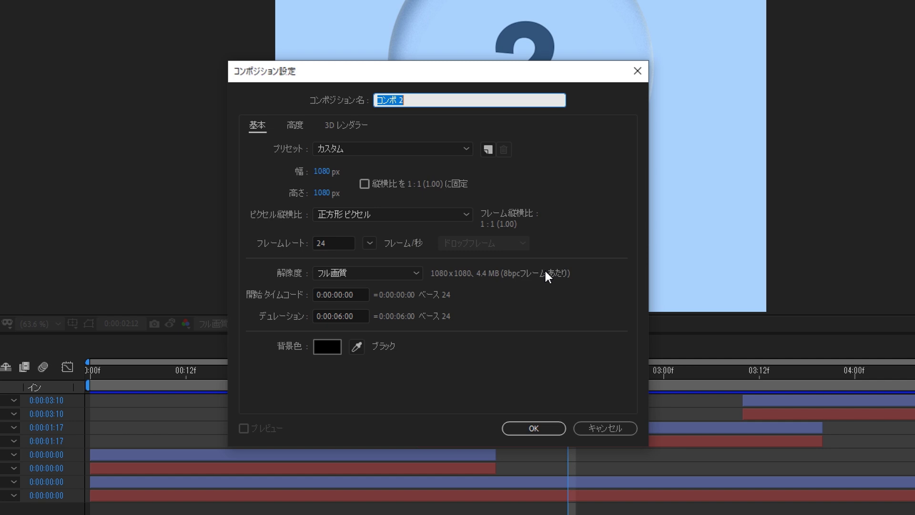
{"action": "left_click", "coordinate": [535, 428]}
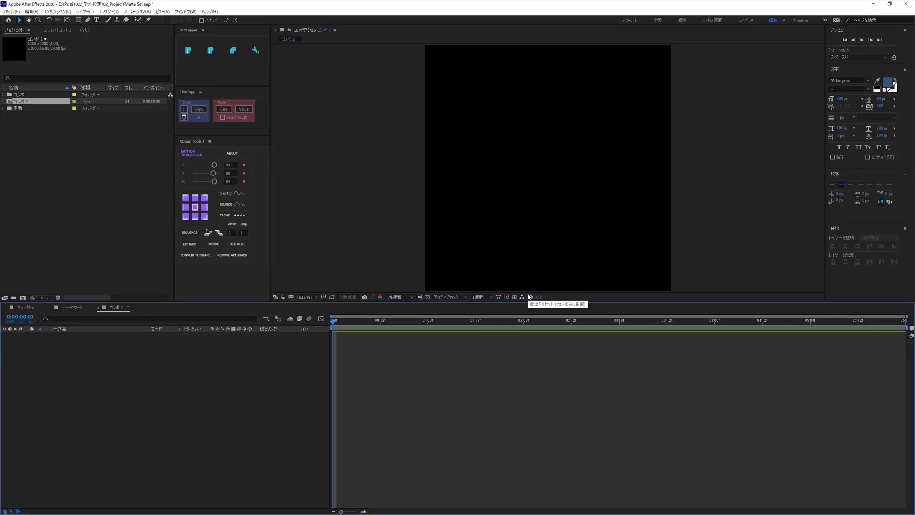
{"action": "key", "text": "ctrl+y"}
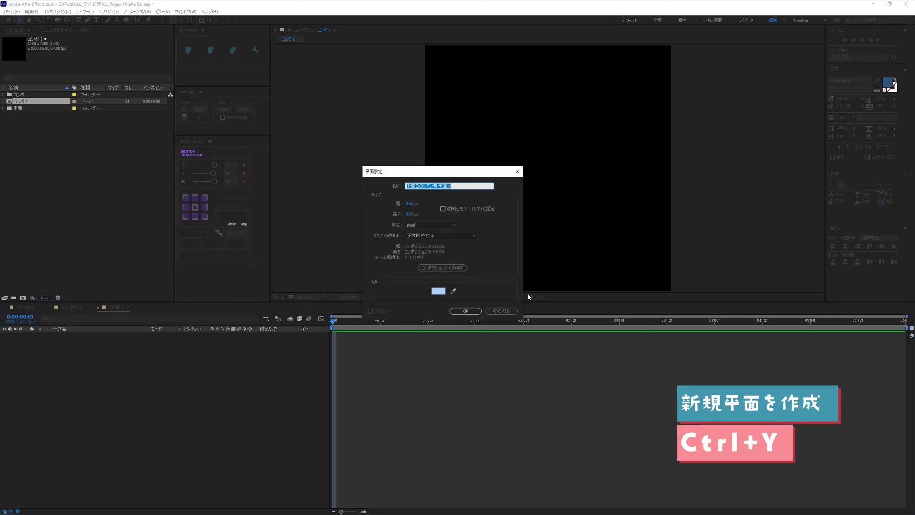
{"action": "type", "text": "bg"}
{"action": "left_click", "coordinate": [465, 310]}
{"action": "key", "text": "F2"}
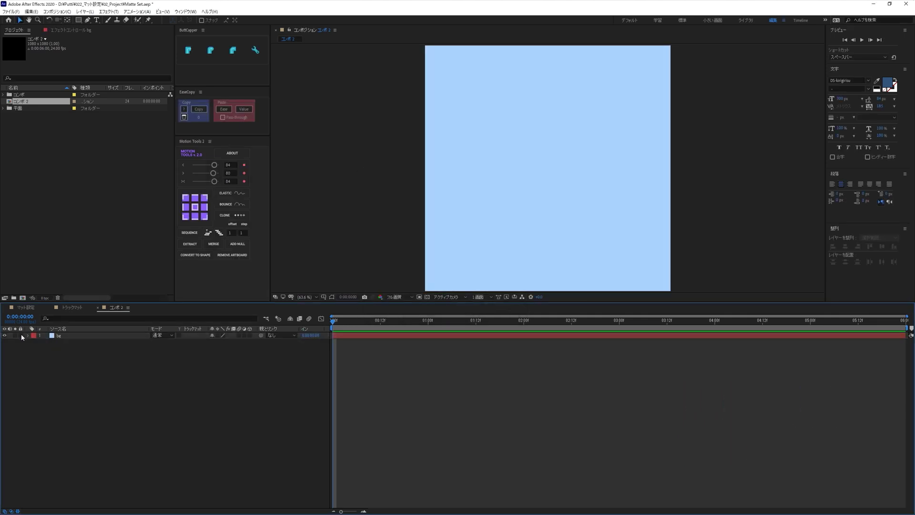
Add a white ellipse shape layer and resize its path to a 571 px circle
{"action": "left_click_drag", "start_coordinate": [81, 24], "coordinate": [85, 30]}
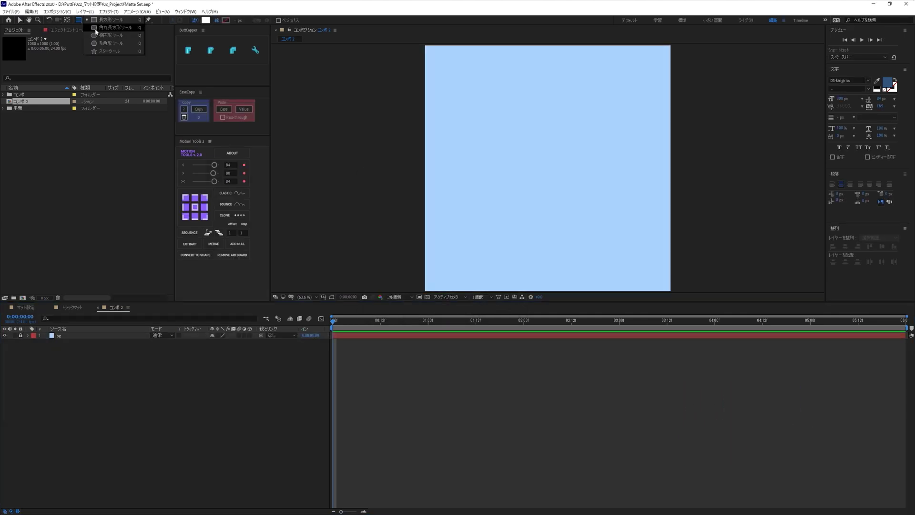
{"action": "double_click", "coordinate": [79, 22]}
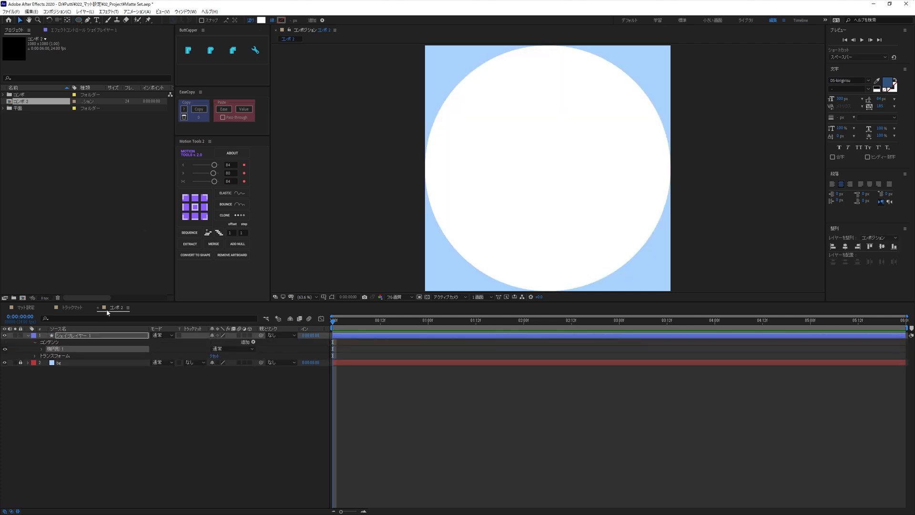
{"action": "left_click", "coordinate": [42, 349]}
{"action": "left_click", "coordinate": [49, 355]}
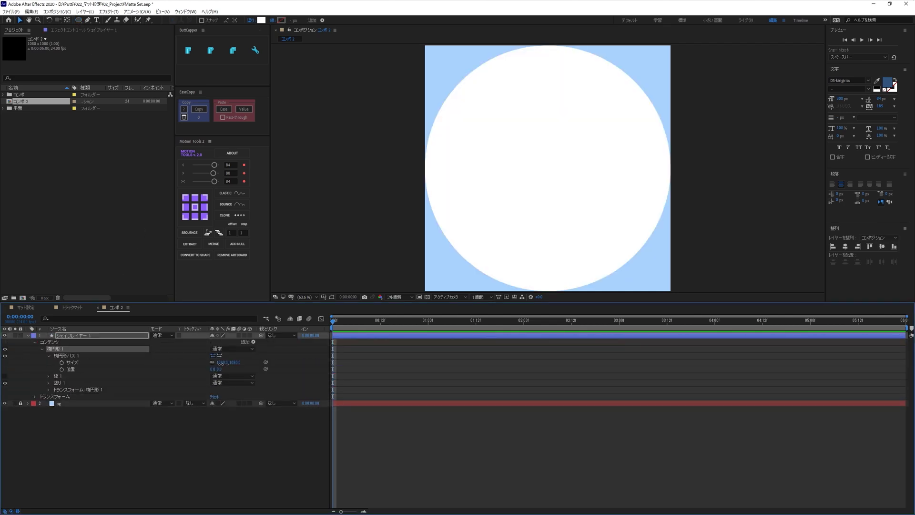
{"action": "left_click_drag", "start_coordinate": [221, 363], "coordinate": [188, 363]}
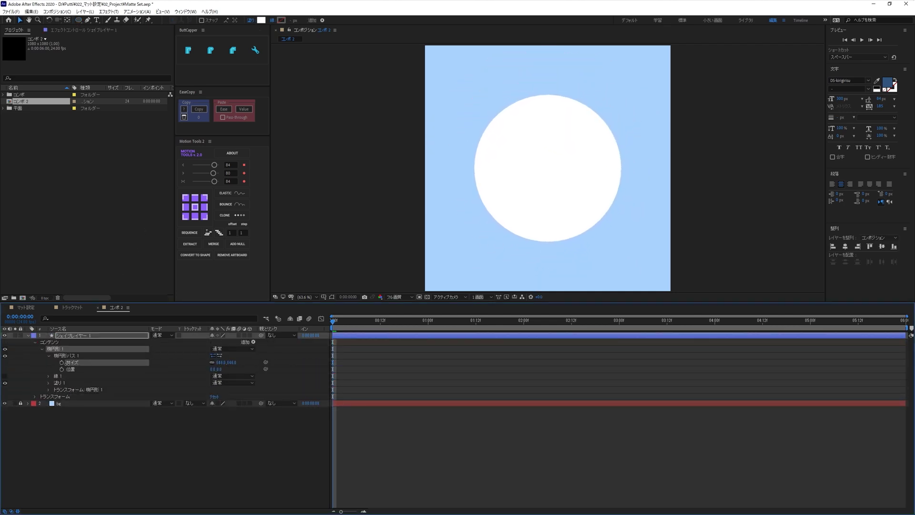
{"action": "left_click_drag", "start_coordinate": [62, 362], "coordinate": [57, 362]}
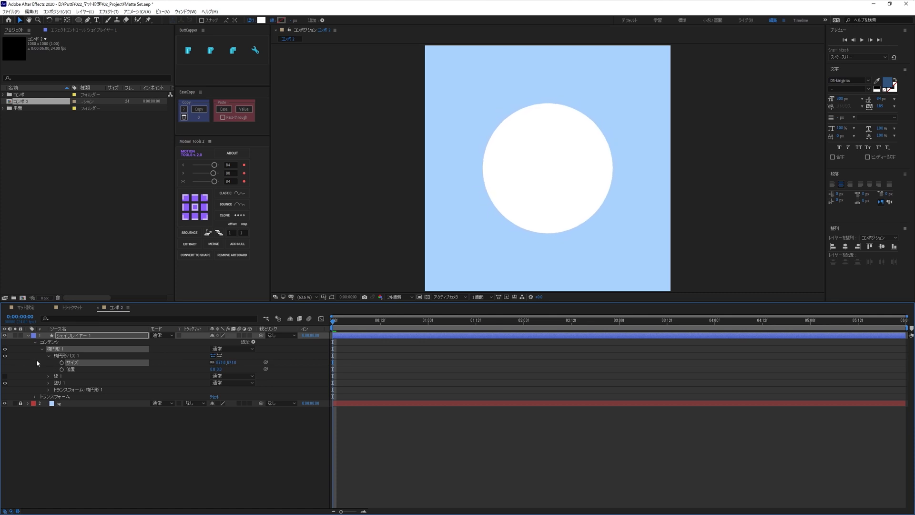
{"action": "left_click", "coordinate": [230, 416]}
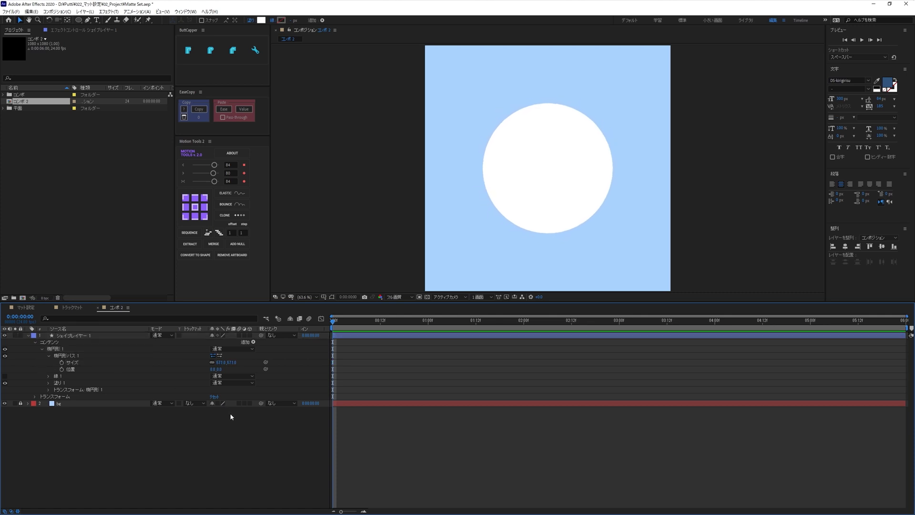
{"action": "left_click", "coordinate": [35, 343]}
{"action": "left_click", "coordinate": [28, 335]}
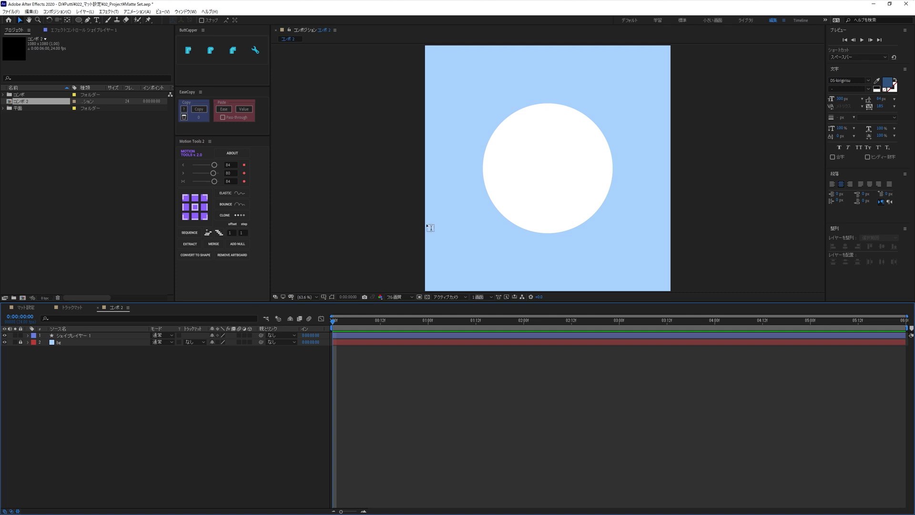
Add a '1' text layer and centre its anchor point and position in the composition
{"action": "key", "text": "ctrl+t"}
{"action": "left_click", "coordinate": [536, 181]}
{"action": "type", "text": "1"}
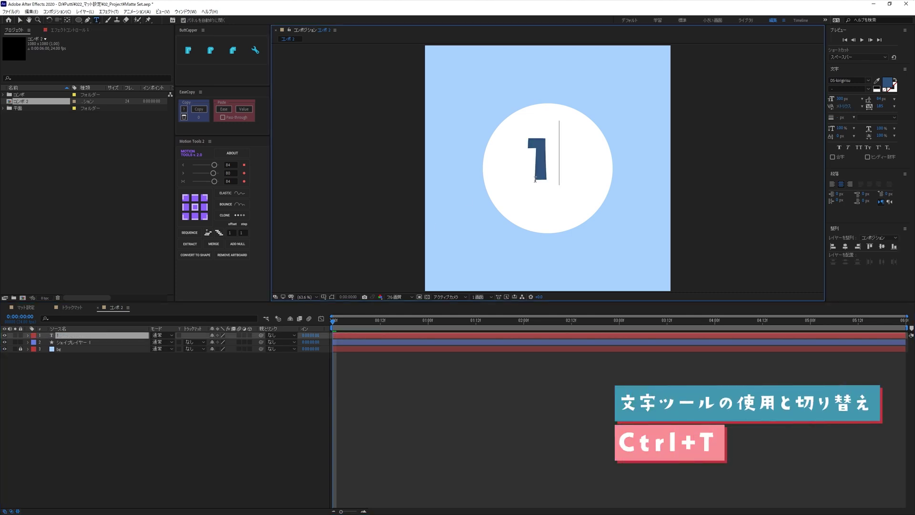
{"action": "left_click", "coordinate": [115, 373]}
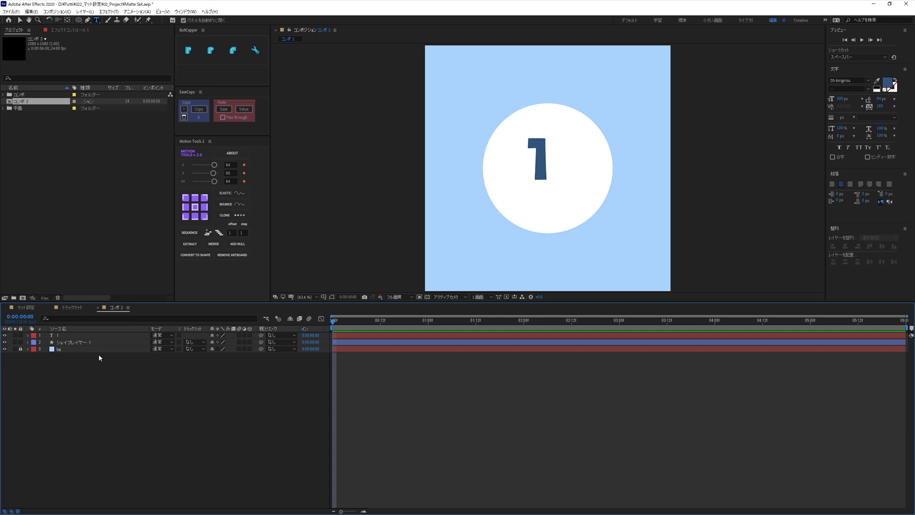
{"action": "left_click", "coordinate": [90, 337]}
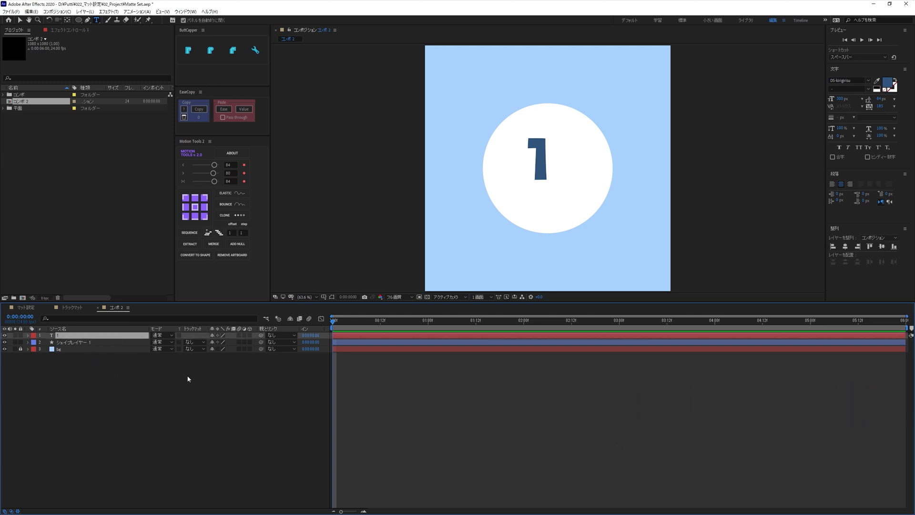
{"action": "left_click", "coordinate": [331, 297]}
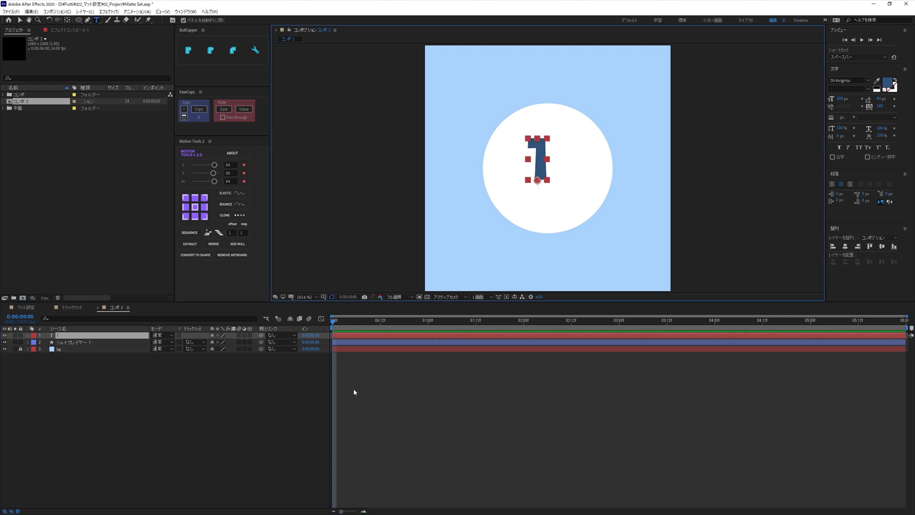
{"action": "key", "text": "ctrl+alt+Home"}
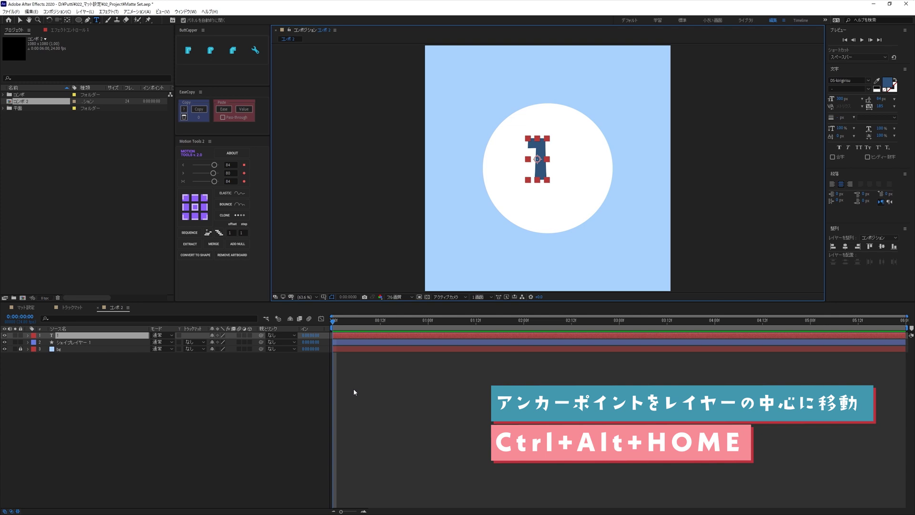
{"action": "key", "text": "ctrl+Home"}
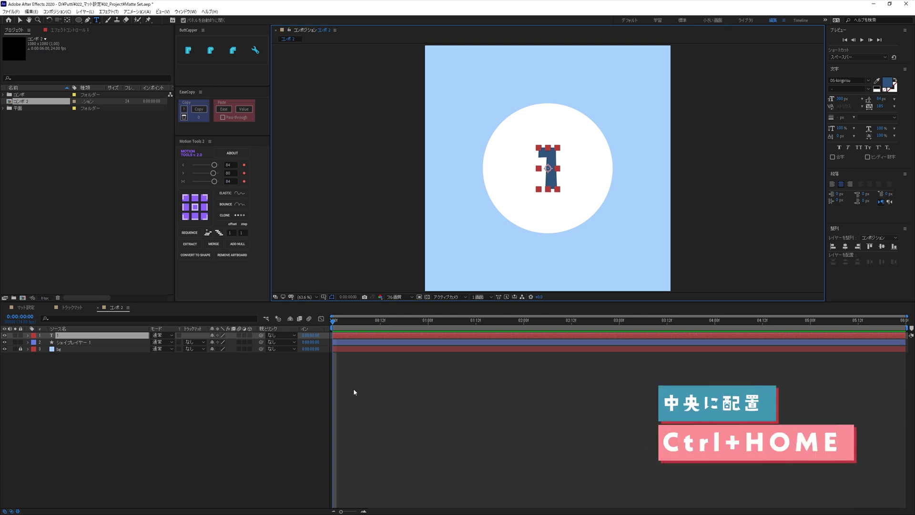
{"action": "left_click", "coordinate": [298, 405]}
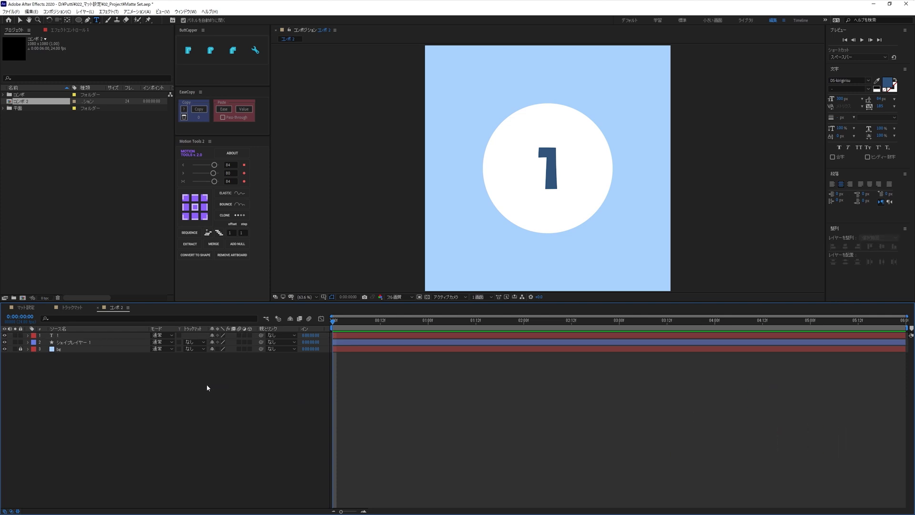
{"action": "left_click", "coordinate": [66, 343]}
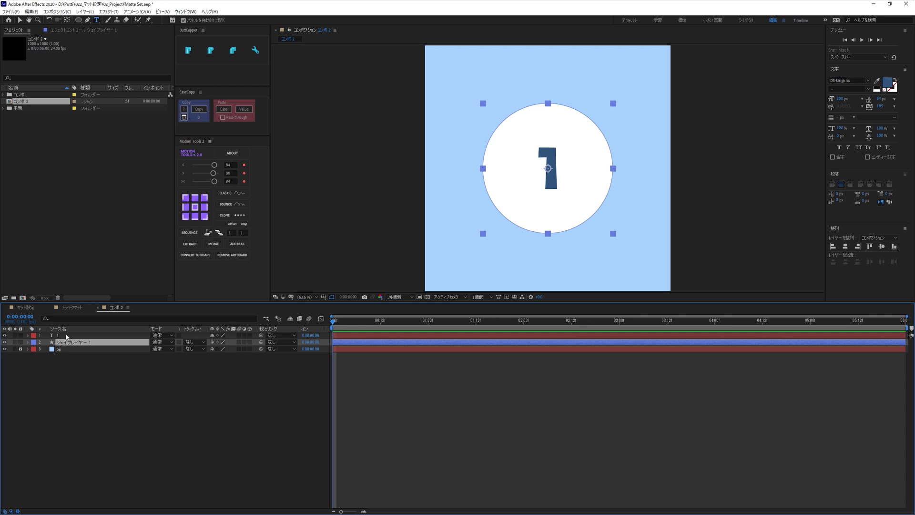
Change the circle's fill to the background's light blue, sampled with the eyedropper
{"action": "key", "text": "v"}
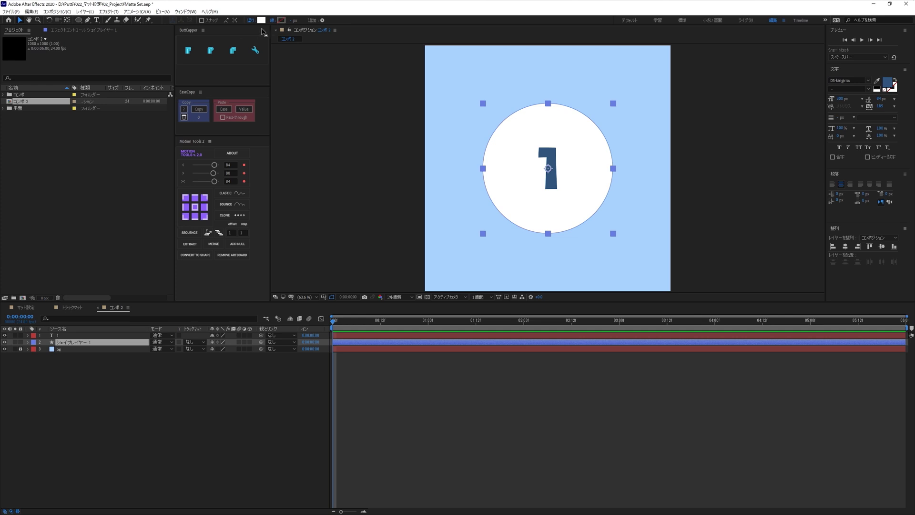
{"action": "left_click", "coordinate": [261, 20]}
{"action": "left_click", "coordinate": [260, 109]}
{"action": "left_click", "coordinate": [453, 84]}
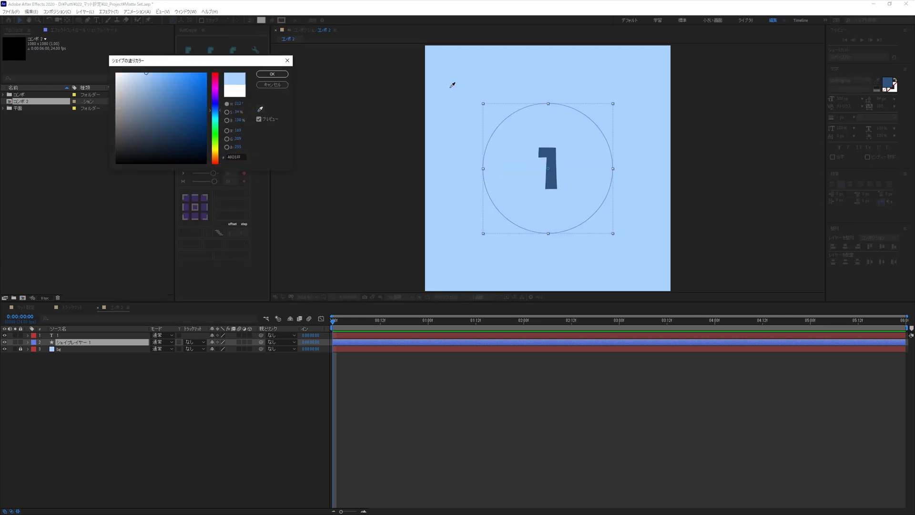
{"action": "key", "text": "Return"}
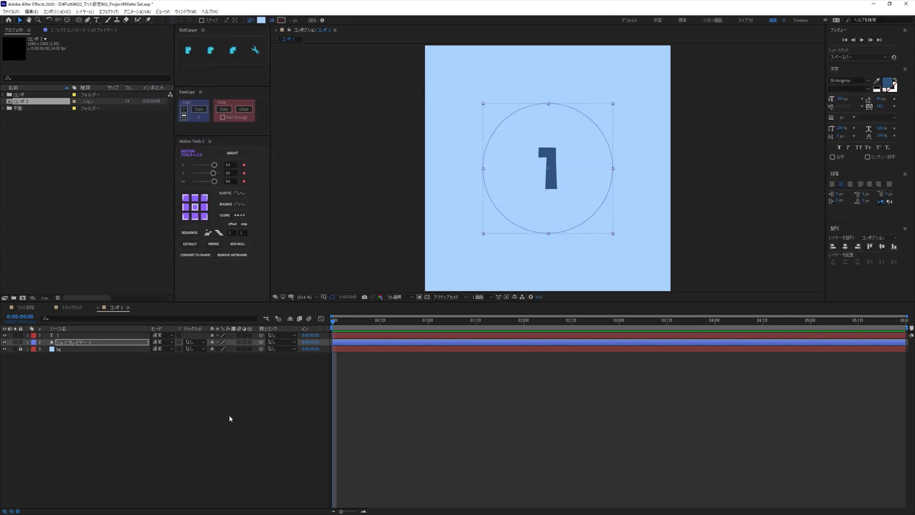
Add Inner Shadow and Inner Glow layer styles to the circle shape layer
{"action": "right_click", "coordinate": [114, 341]}
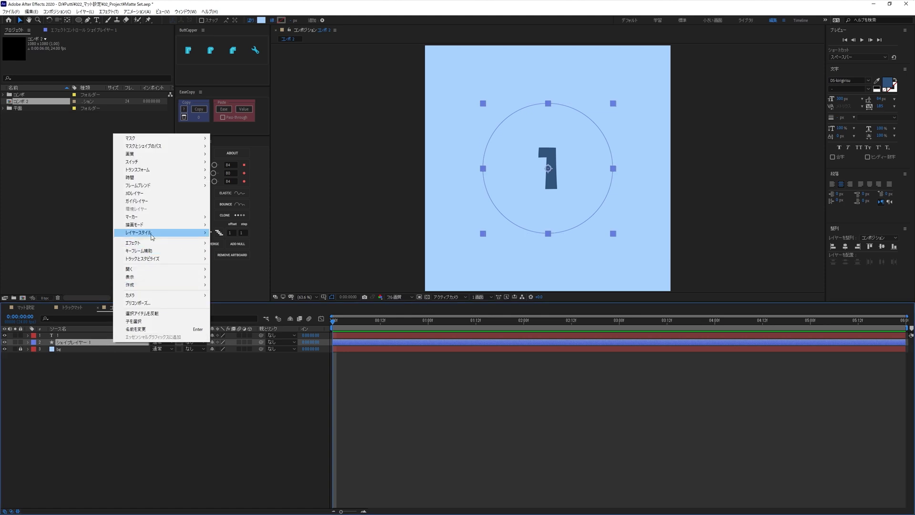
{"action": "mouse_move", "coordinate": [186, 238]}
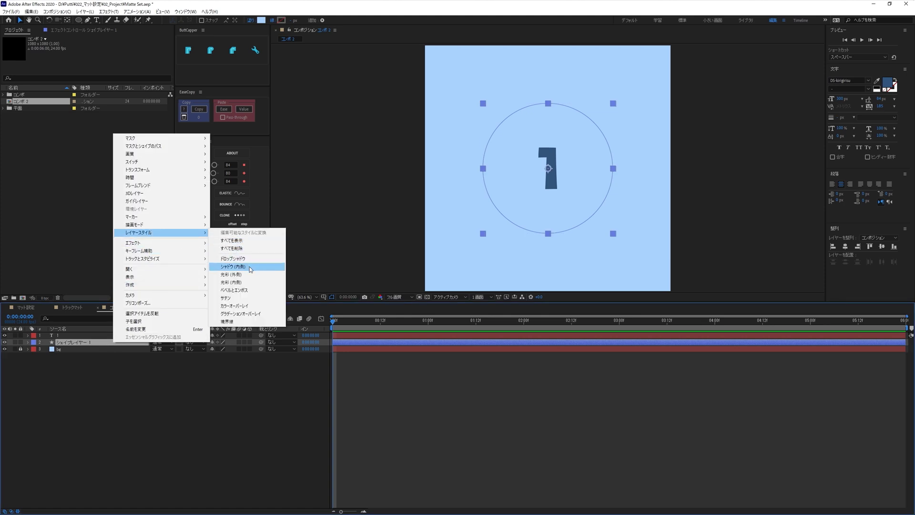
{"action": "left_click", "coordinate": [233, 266]}
{"action": "right_click", "coordinate": [85, 342]}
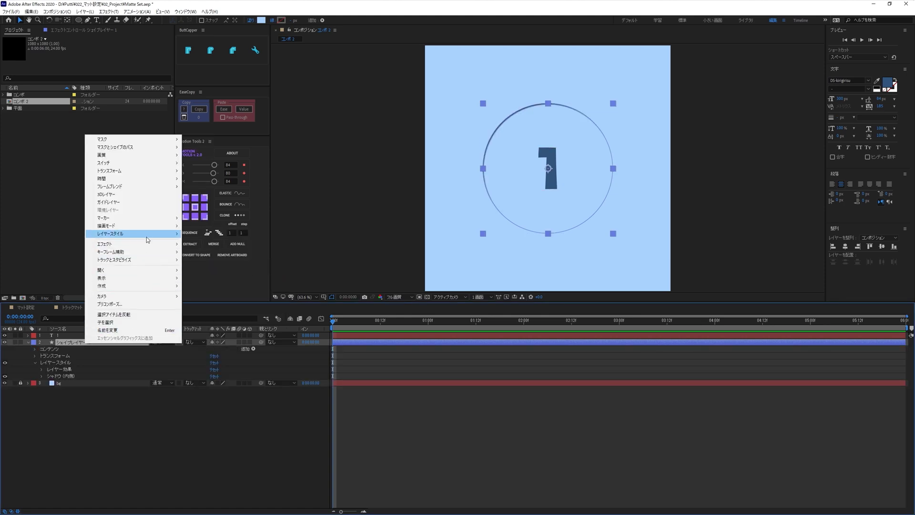
{"action": "mouse_move", "coordinate": [147, 236]}
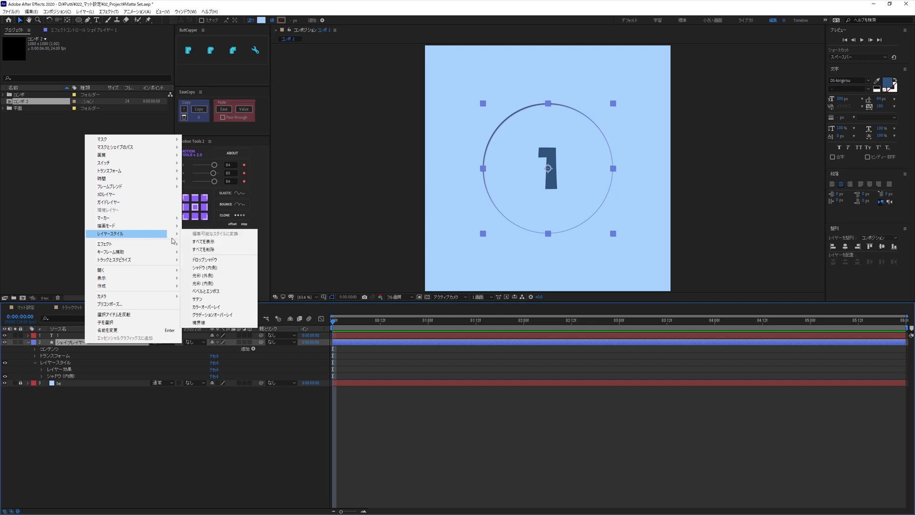
{"action": "left_click", "coordinate": [221, 284]}
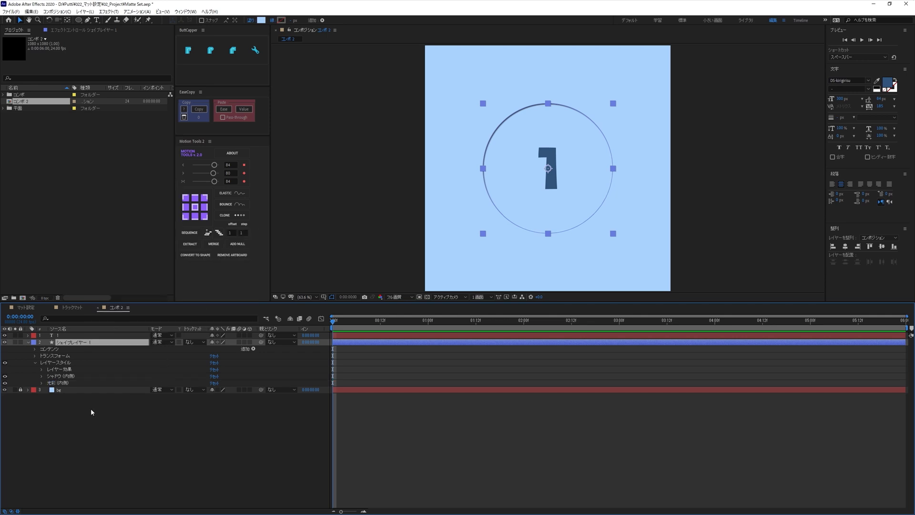
{"action": "left_click", "coordinate": [42, 376]}
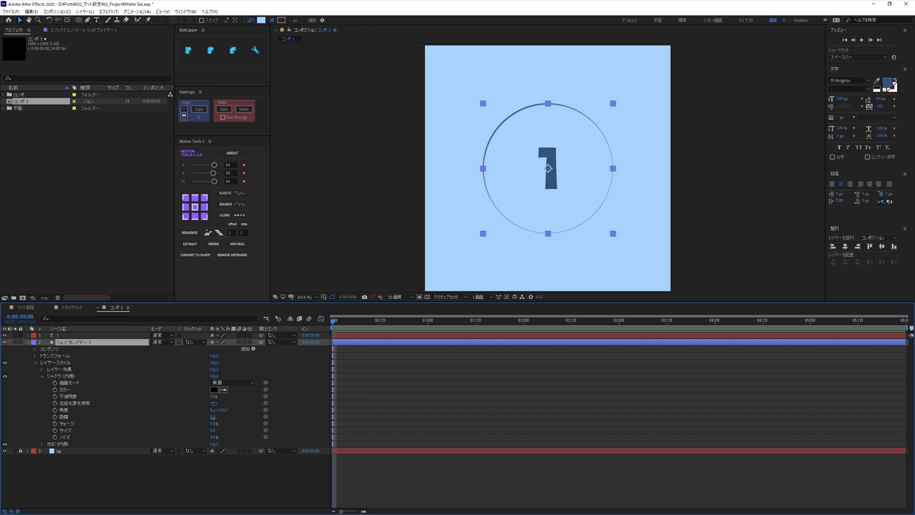
Set the inner shadow distance to 10, size to 35 and noise to 10%
{"action": "left_click_drag", "start_coordinate": [212, 416], "coordinate": [239, 416]}
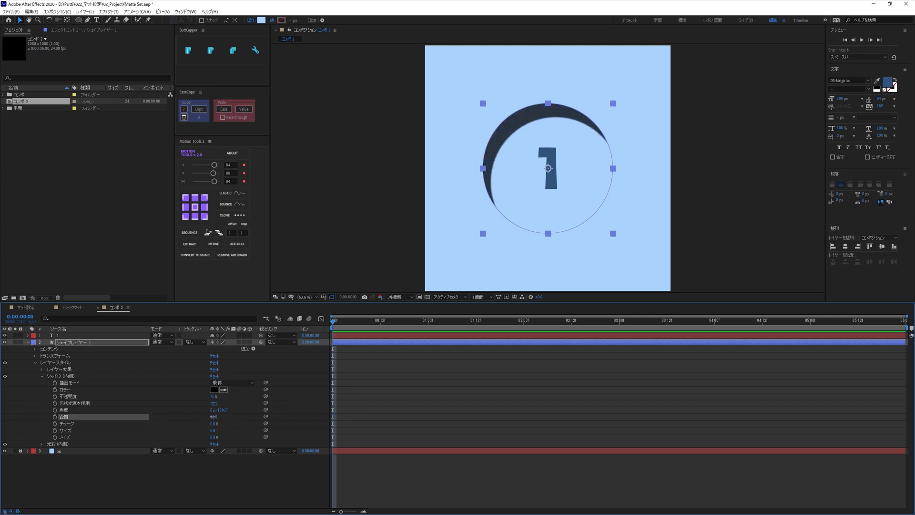
{"action": "left_click", "coordinate": [213, 417]}
{"action": "type", "text": "10"}
{"action": "key", "text": "Return"}
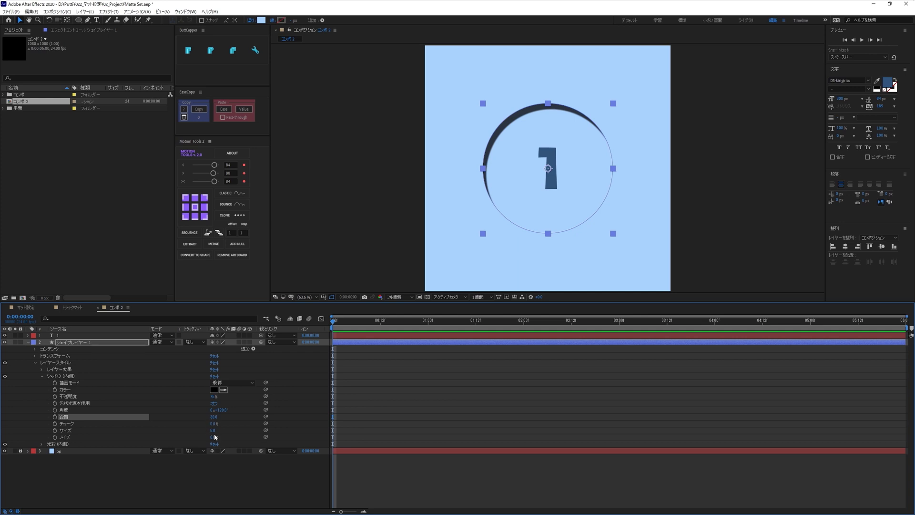
{"action": "left_click", "coordinate": [212, 430]}
{"action": "type", "text": "30"}
{"action": "key", "text": "Return"}
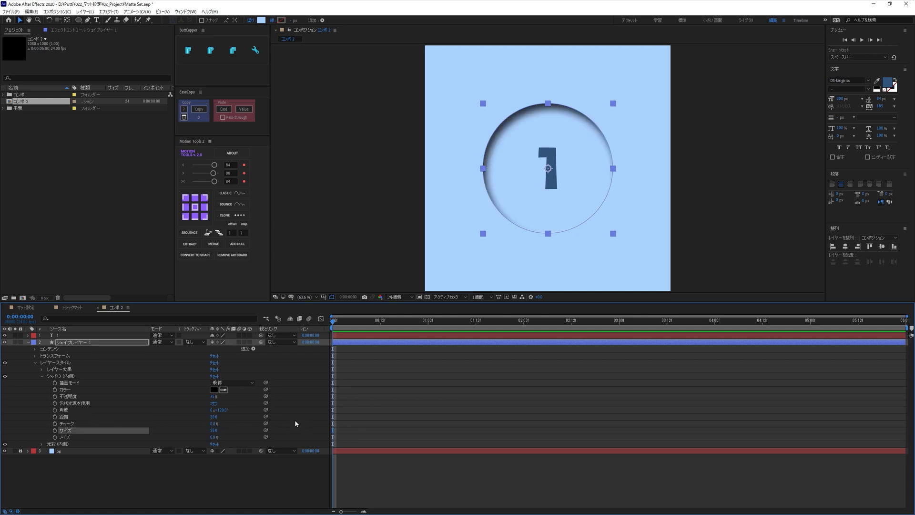
{"action": "left_click", "coordinate": [213, 437]}
{"action": "type", "text": "10"}
{"action": "key", "text": "Return"}
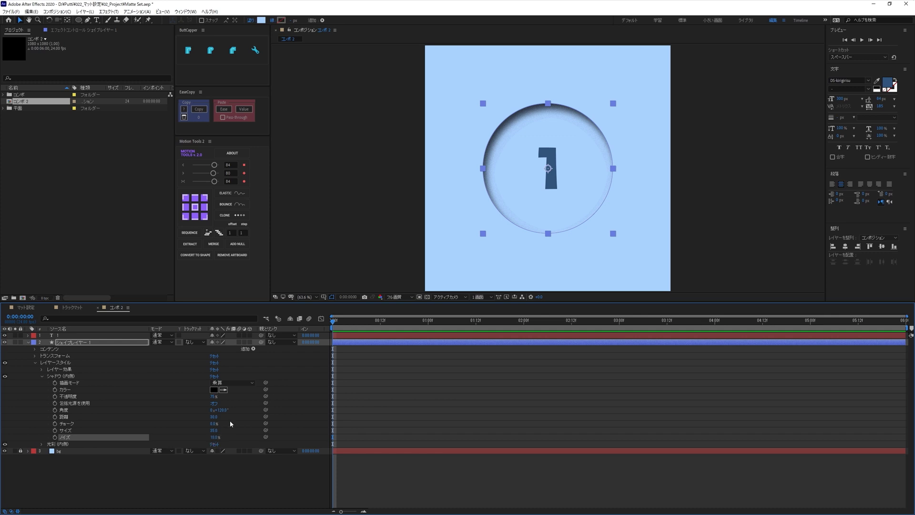
Change the inner shadow colour to a muted dark blue (34547A)
{"action": "left_click", "coordinate": [213, 389]}
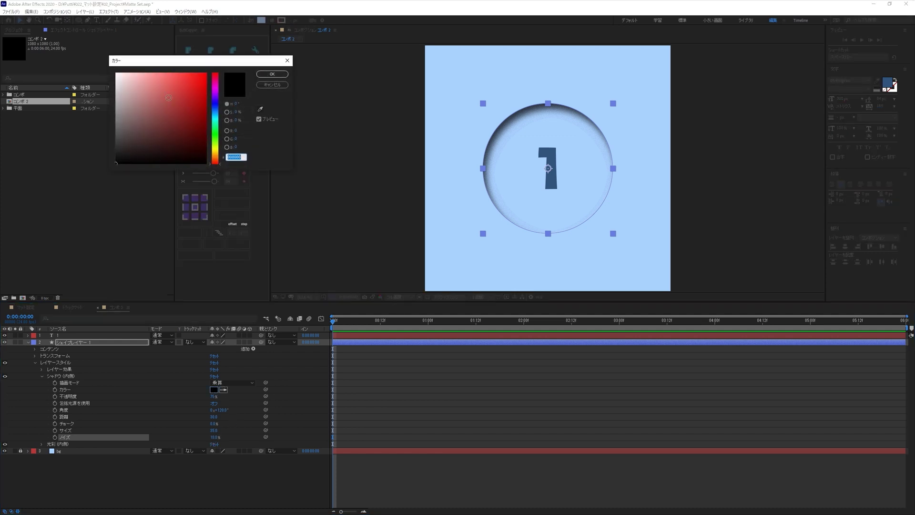
{"action": "left_click", "coordinate": [260, 109]}
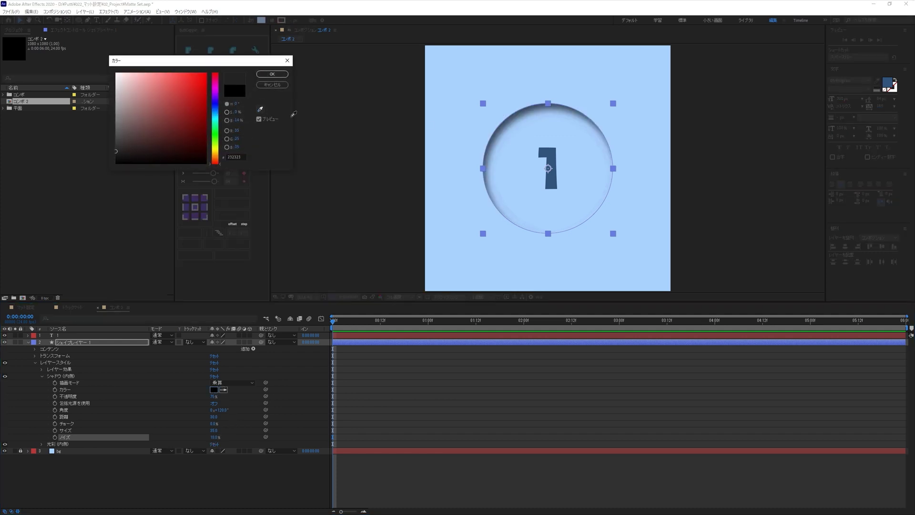
{"action": "left_click", "coordinate": [505, 160]}
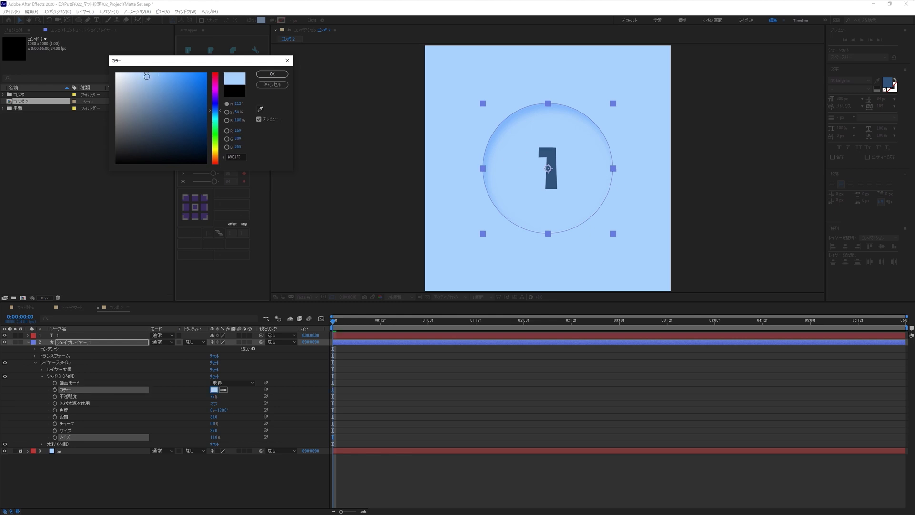
{"action": "mouse_move", "coordinate": [147, 77]}
{"action": "left_mouse_down"}
{"action": "mouse_move", "coordinate": [139, 121]}
{"action": "mouse_move", "coordinate": [169, 120]}
{"action": "left_mouse_up"}
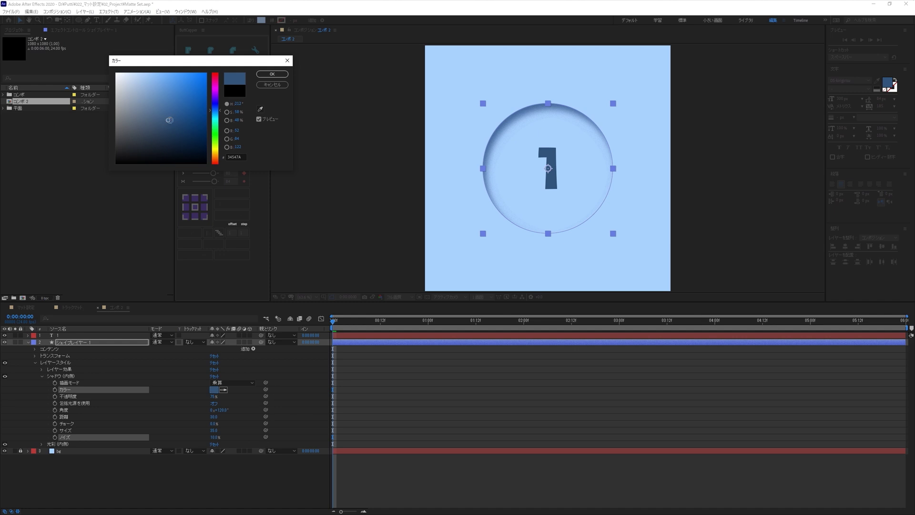
{"action": "left_click", "coordinate": [272, 74]}
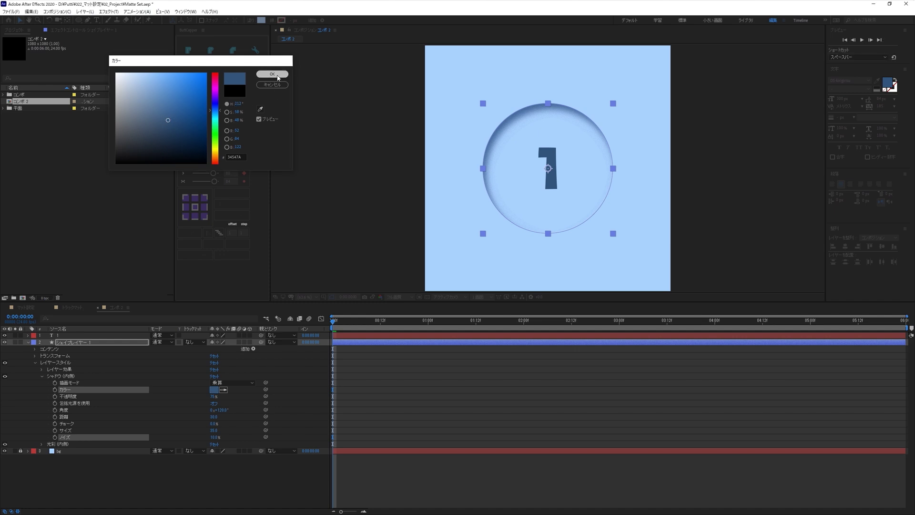
{"action": "left_click", "coordinate": [404, 405]}
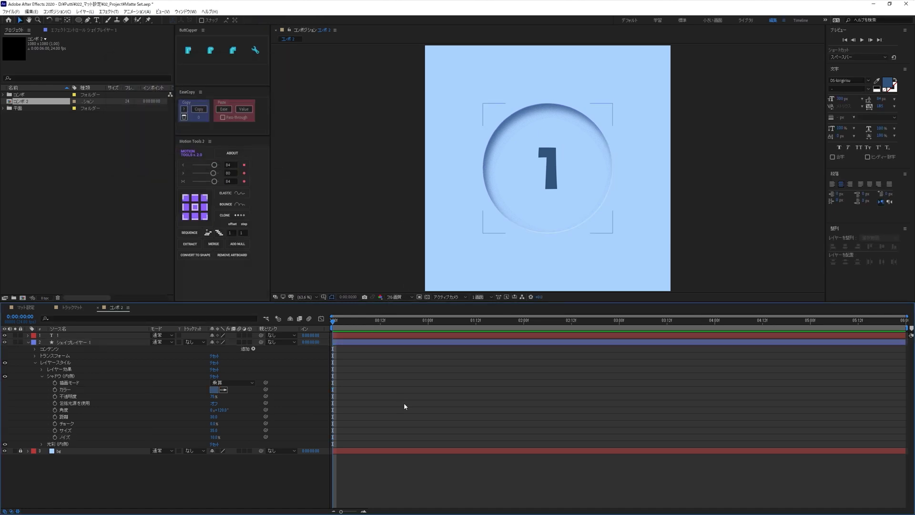
Set the inner glow colour to the background light blue and its size to 16
{"action": "left_click", "coordinate": [55, 445]}
{"action": "left_click", "coordinate": [41, 444]}
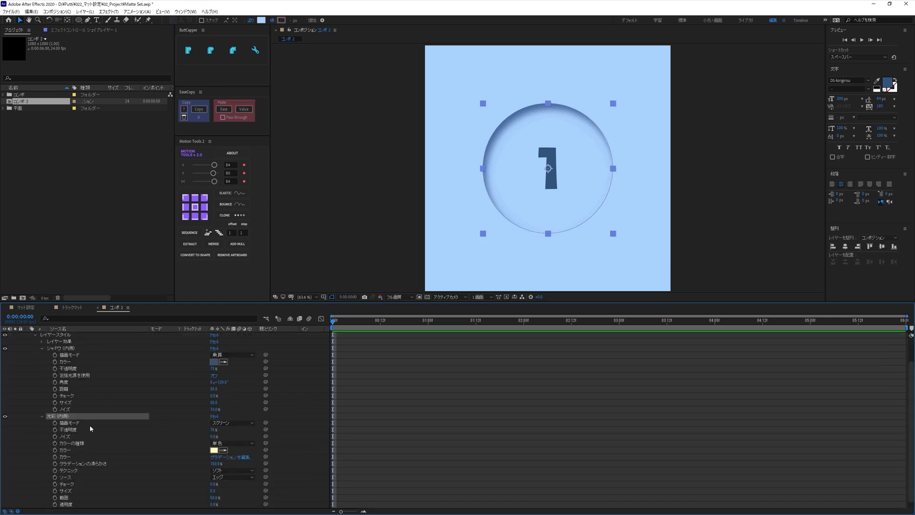
{"action": "scroll", "coordinate": [91, 428], "scroll_direction": "down", "scroll_amount": 1}
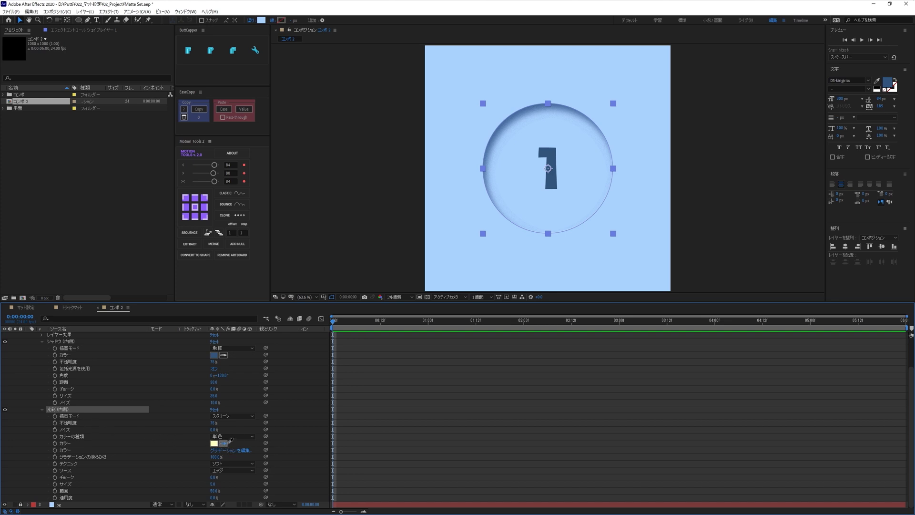
{"action": "left_click", "coordinate": [578, 254]}
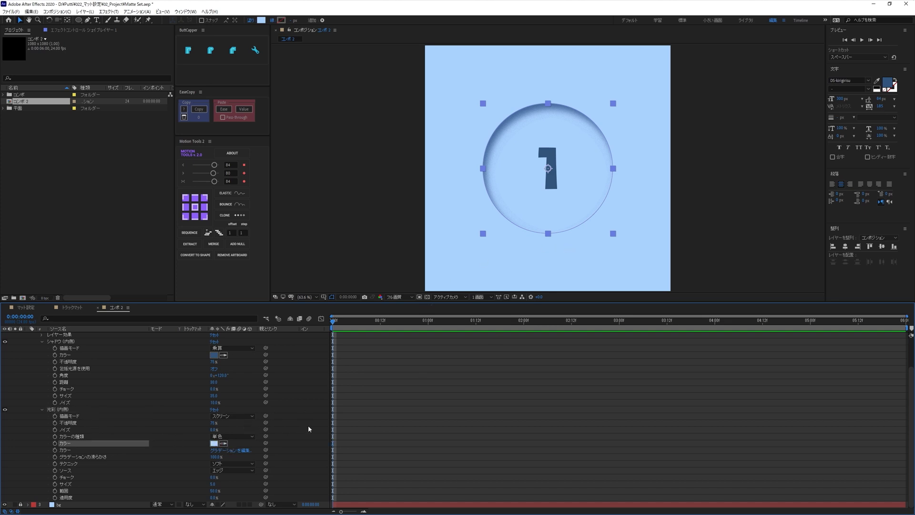
{"action": "key", "text": "F2"}
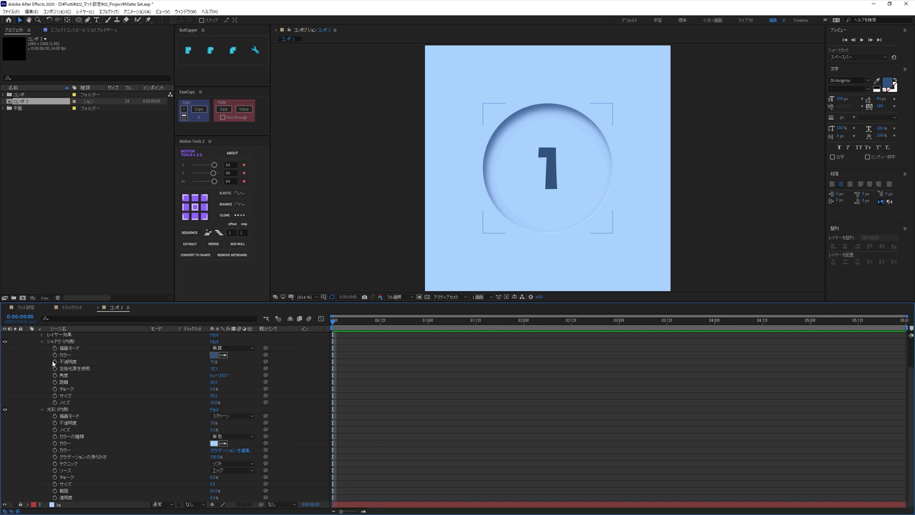
{"action": "left_click", "coordinate": [42, 341]}
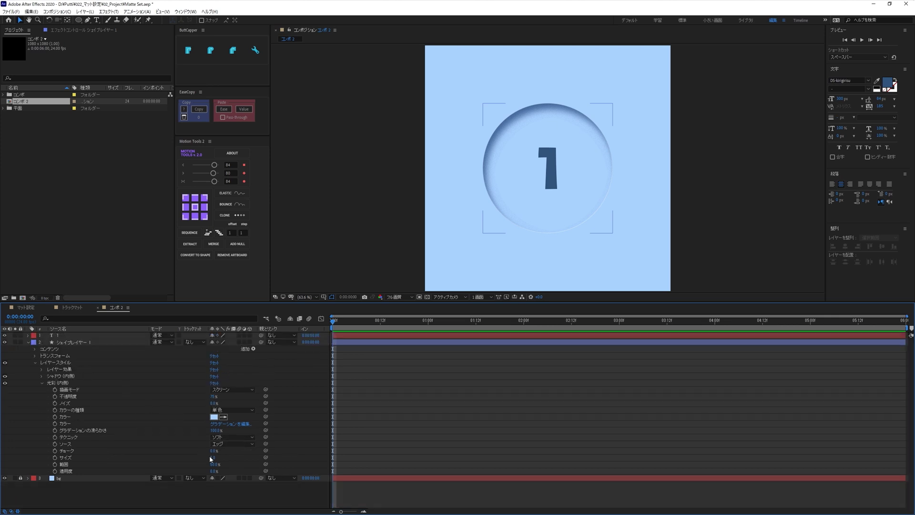
{"action": "left_click_drag", "start_coordinate": [213, 457], "coordinate": [265, 447]}
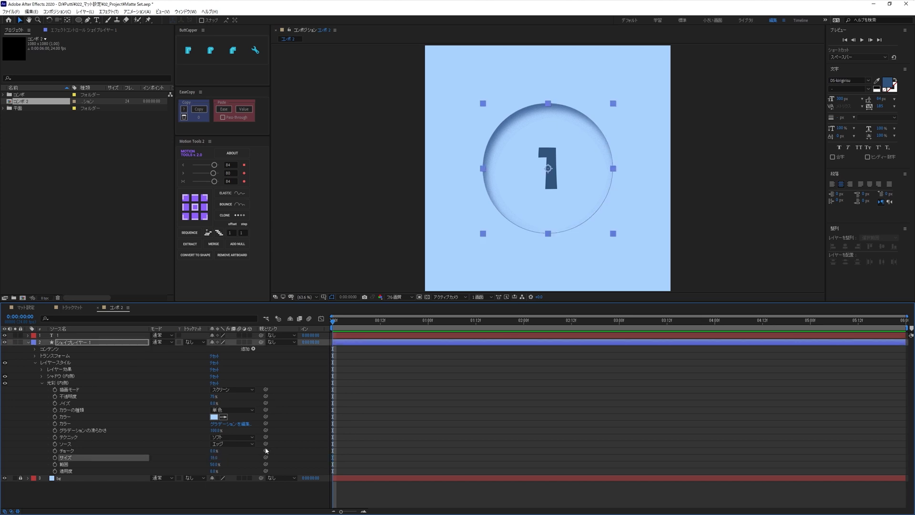
{"action": "left_click", "coordinate": [504, 411]}
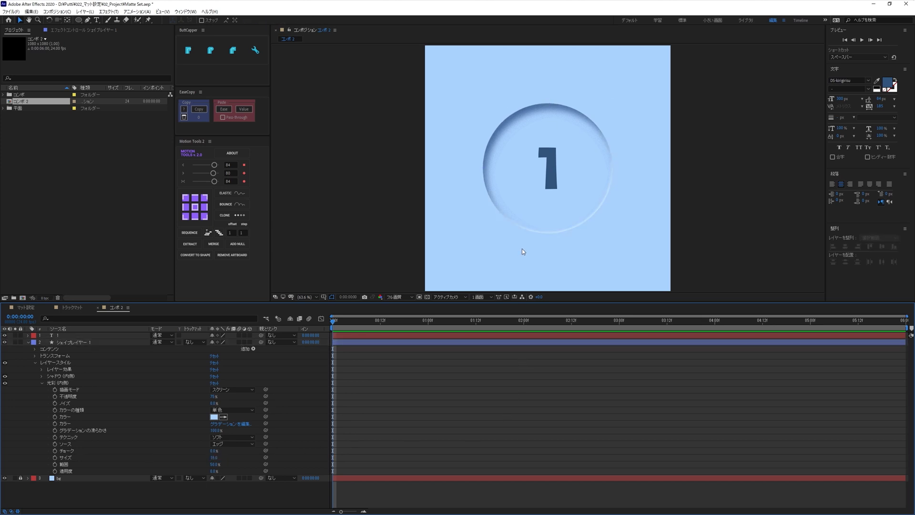
{"action": "left_click", "coordinate": [30, 342]}
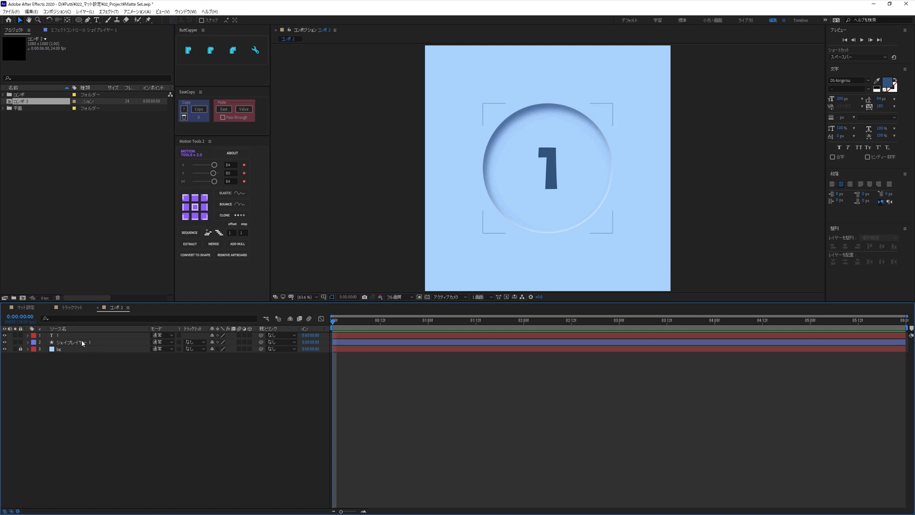
Keyframe the 1 at centre on frame 6, starting off to the right, with an Elastic bounce
{"action": "left_click", "coordinate": [549, 168]}
{"action": "key", "text": "p"}
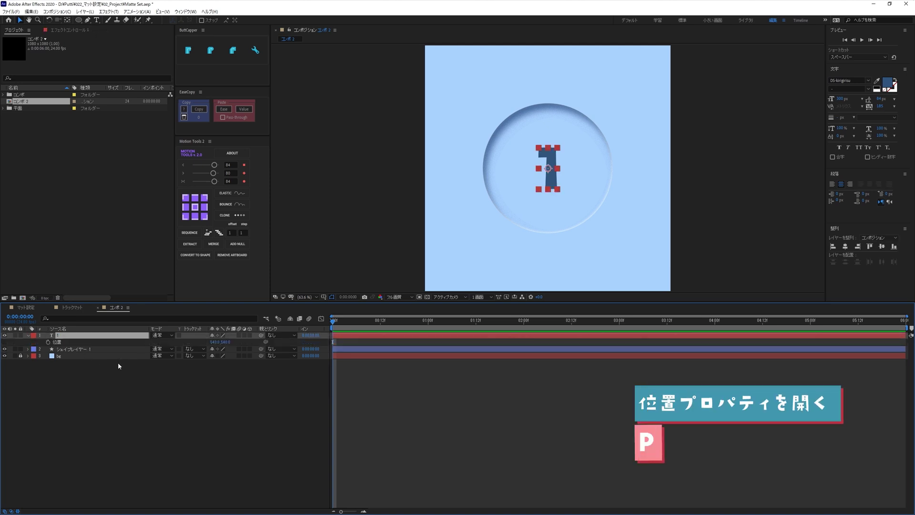
{"action": "key", "text": "space"}
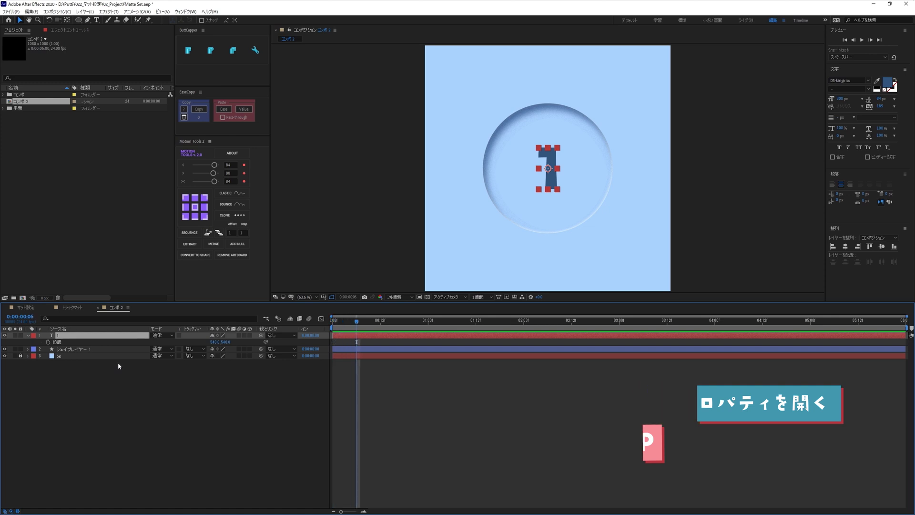
{"action": "key", "text": "alt+shift+p"}
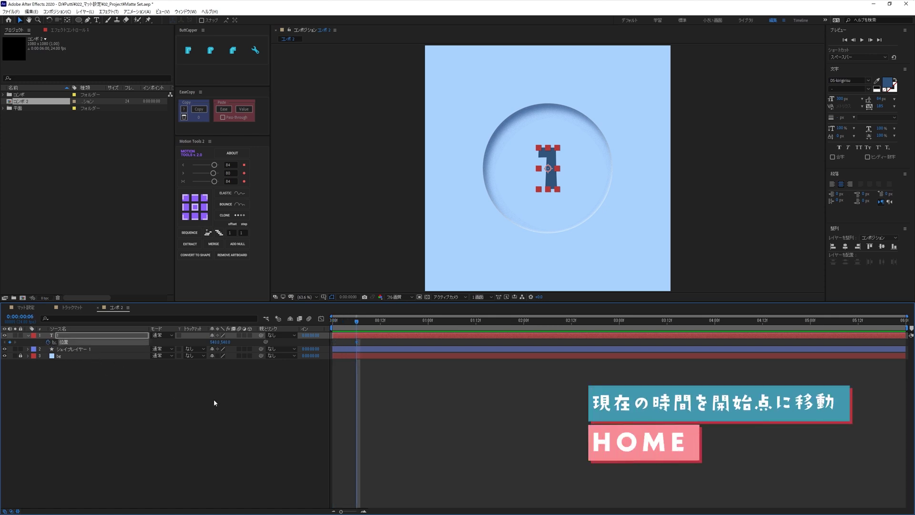
{"action": "key", "text": "Home"}
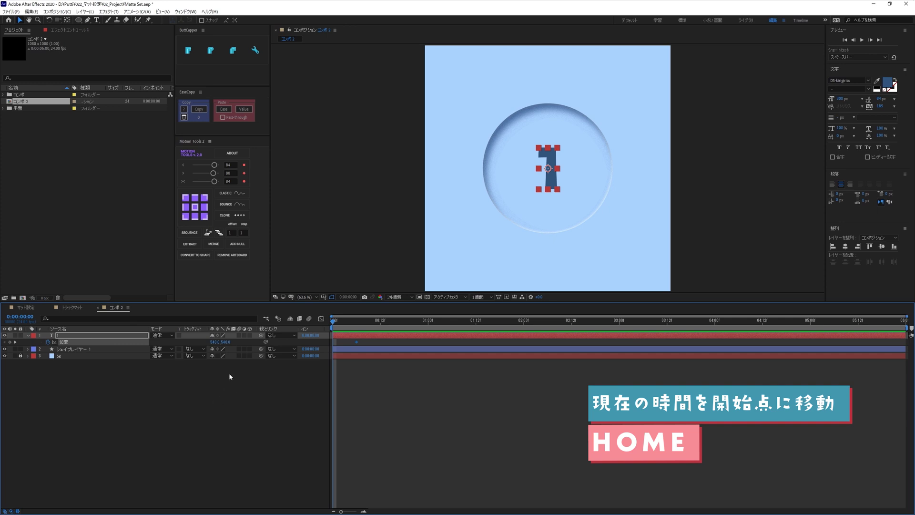
{"action": "mouse_move", "coordinate": [214, 342]}
{"action": "left_mouse_down"}
{"action": "mouse_move", "coordinate": [172, 354]}
{"action": "mouse_move", "coordinate": [387, 366]}
{"action": "left_mouse_up"}
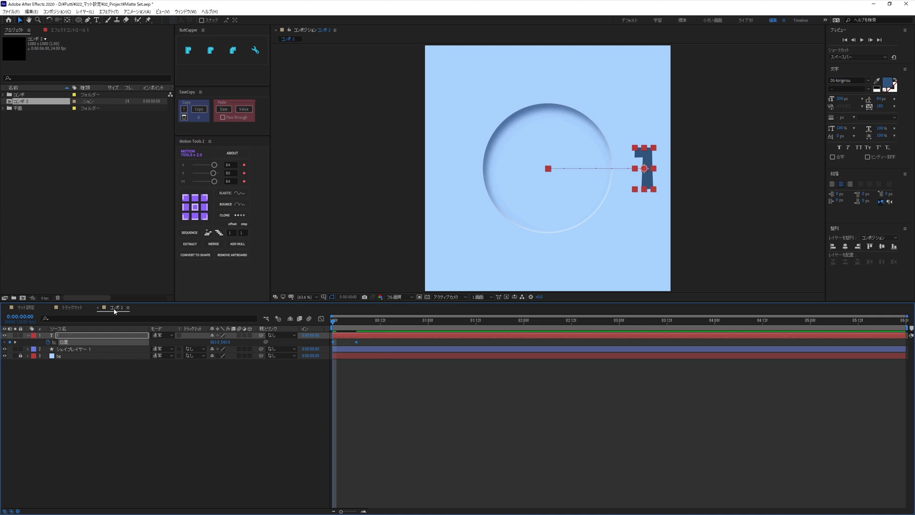
{"action": "left_click", "coordinate": [232, 193]}
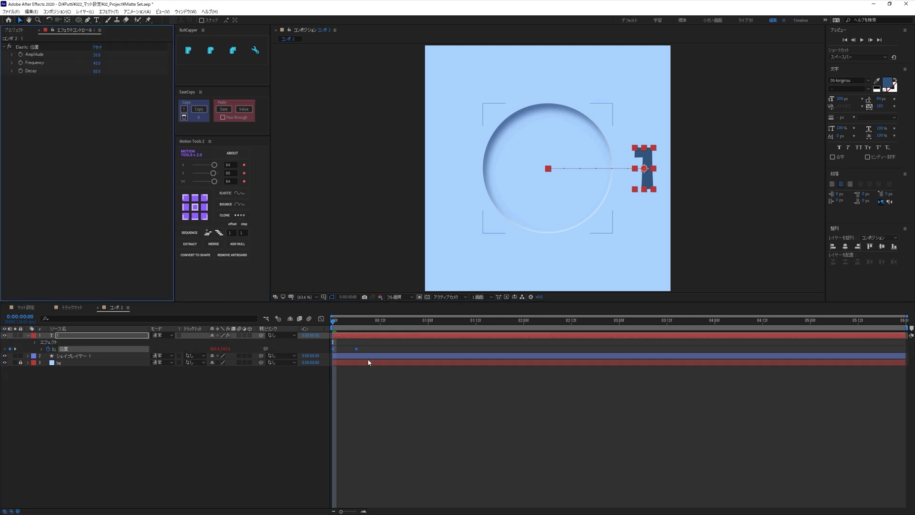
At 2:07, keyframe the 1 sliding left out of the circle with an eased start
{"action": "key", "text": "space"}
{"action": "key", "text": "space"}
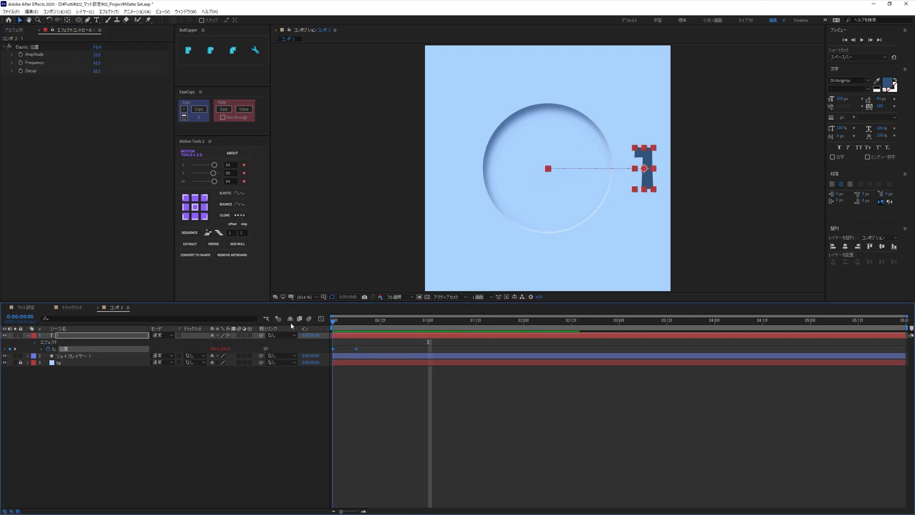
{"action": "key", "text": "space"}
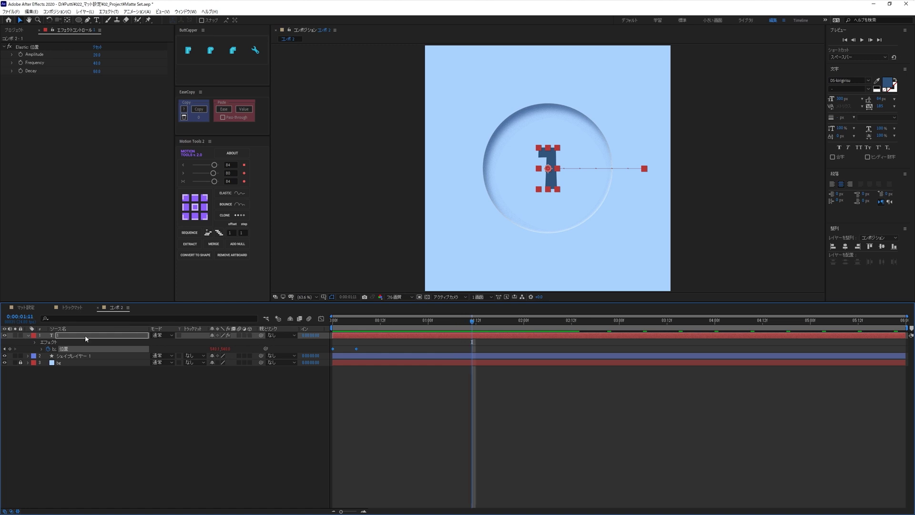
{"action": "key", "text": "shift+Page_Down"}
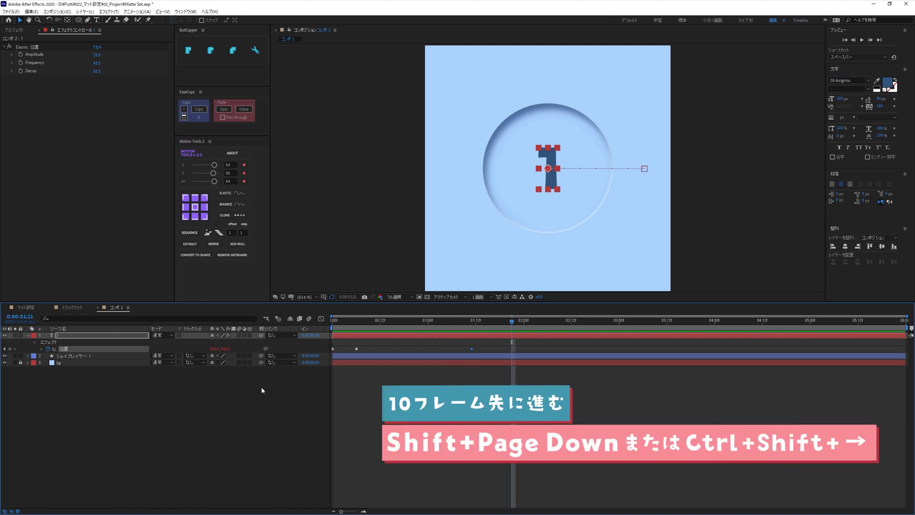
{"action": "key", "text": "shift+Page_Down"}
{"action": "left_click_drag", "start_coordinate": [217, 348], "coordinate": [186, 350]}
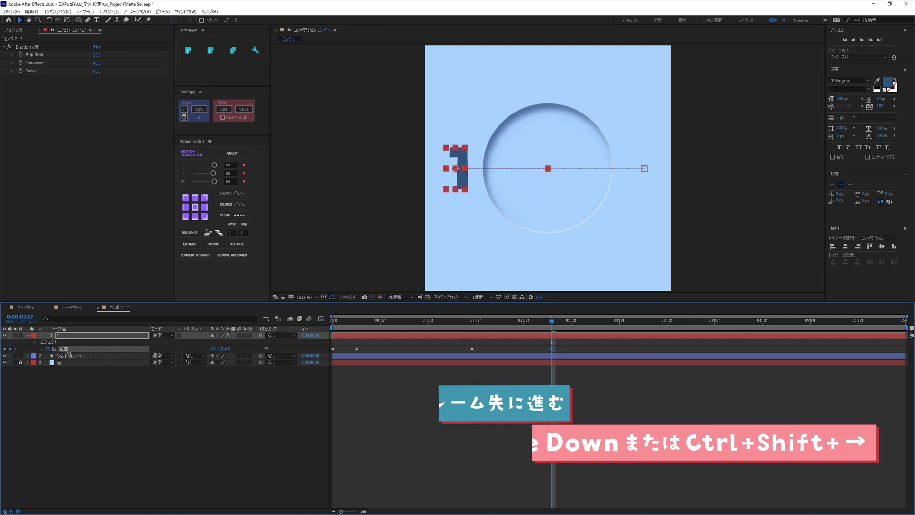
{"action": "left_click_drag", "start_coordinate": [186, 350], "coordinate": [186, 350]}
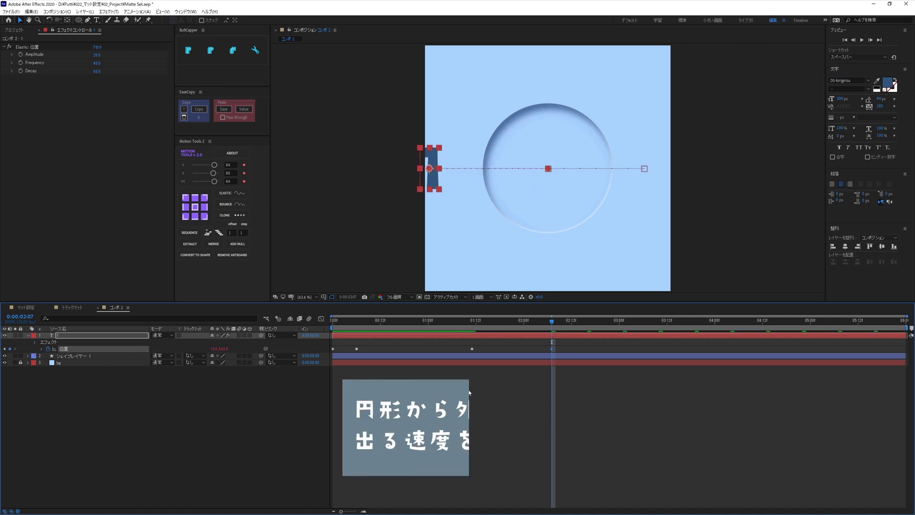
{"action": "left_click", "coordinate": [477, 372]}
{"action": "left_click", "coordinate": [472, 349]}
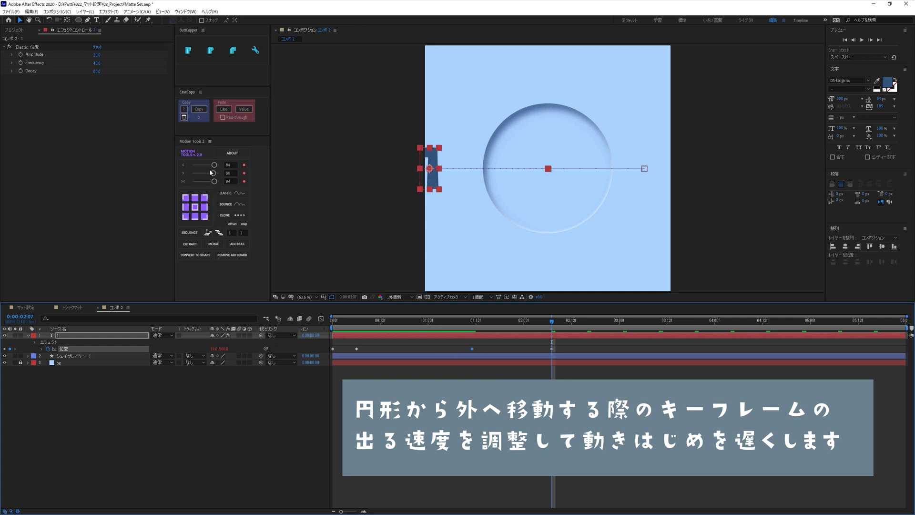
{"action": "left_click_drag", "start_coordinate": [214, 165], "coordinate": [217, 166]}
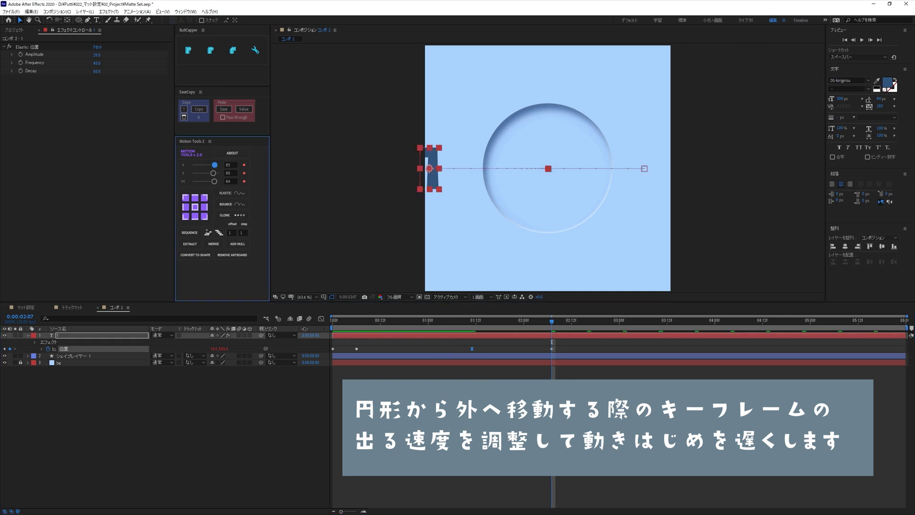
{"action": "key", "text": "ctrl+shift+a"}
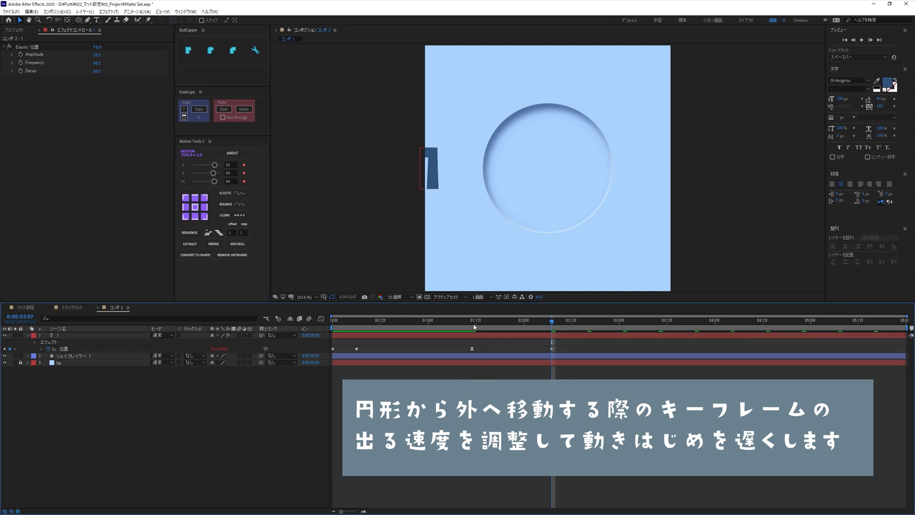
End the work area around 2:21 and trim the number layer's out point to 2:07
{"action": "key", "text": "space"}
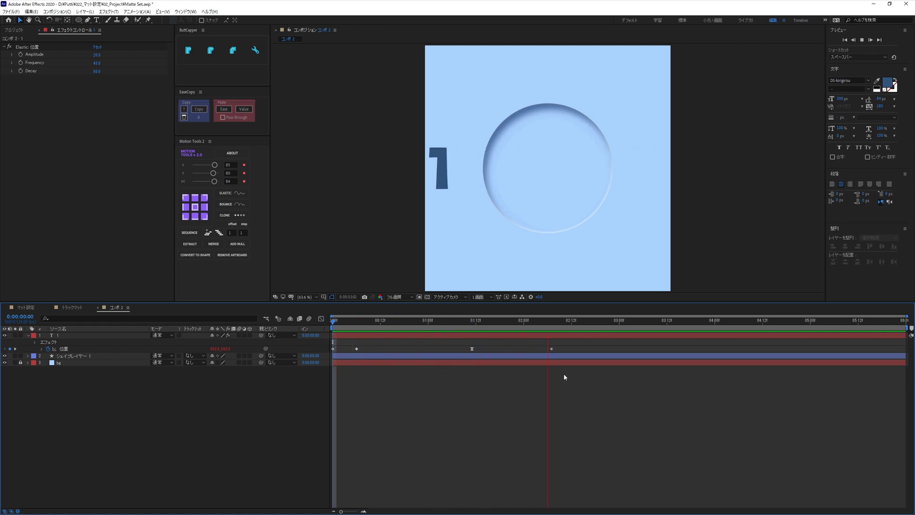
{"action": "key", "text": "n"}
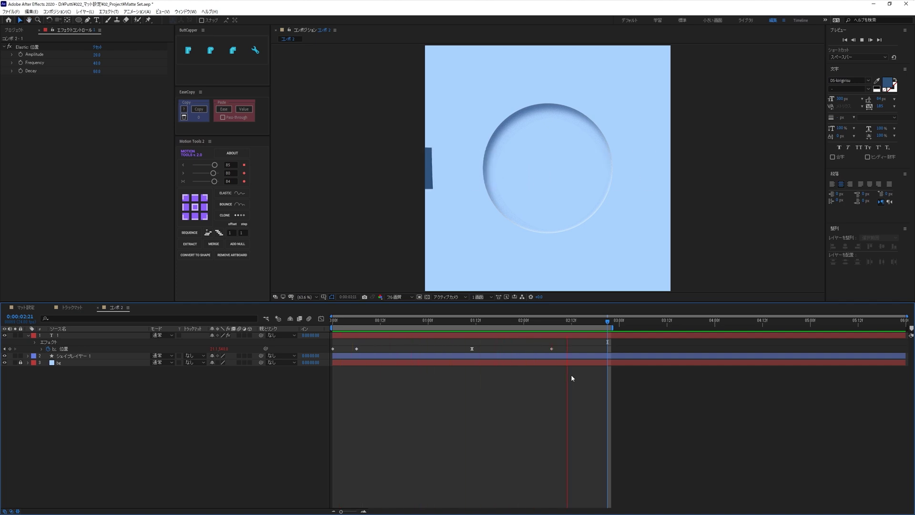
{"action": "key", "text": "j"}
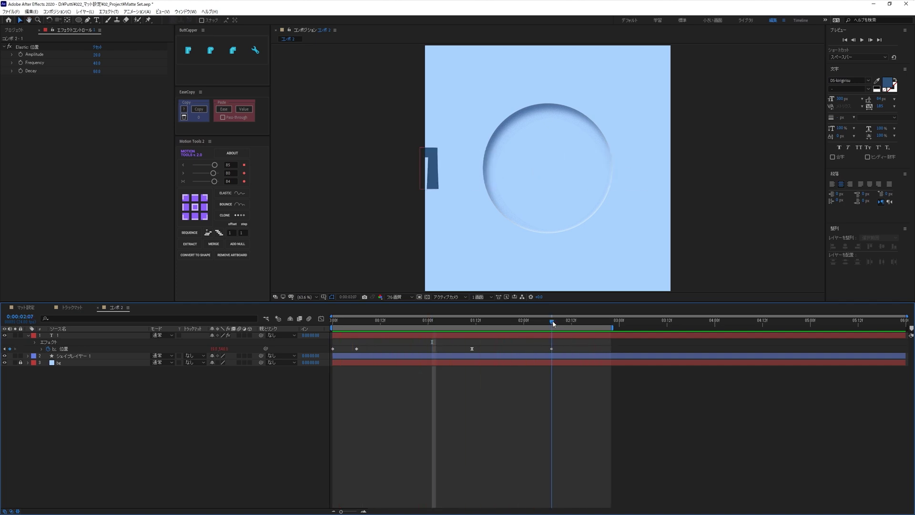
{"action": "left_click", "coordinate": [557, 336]}
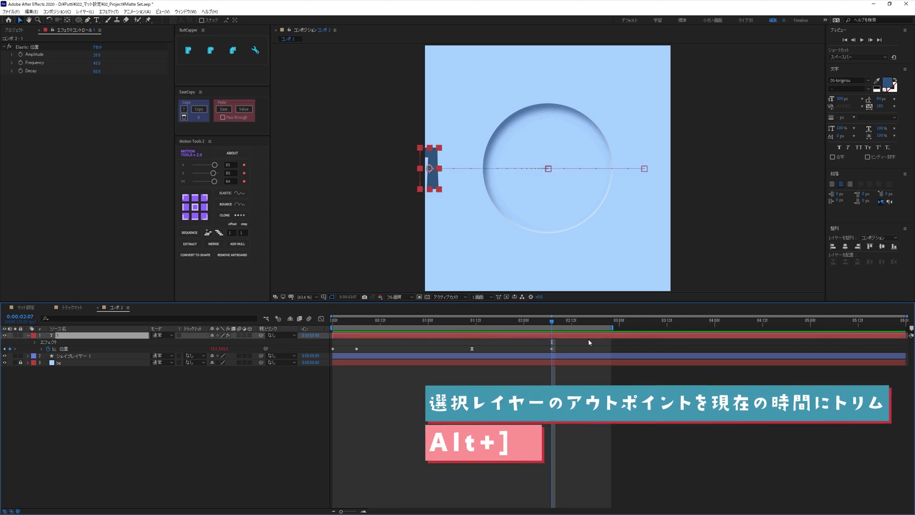
{"action": "key", "text": "alt+bracketright"}
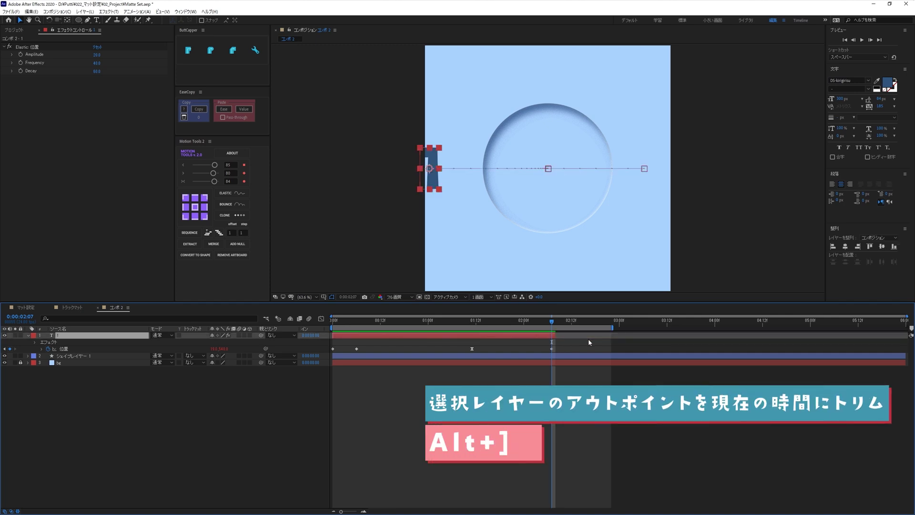
{"action": "left_click", "coordinate": [589, 344]}
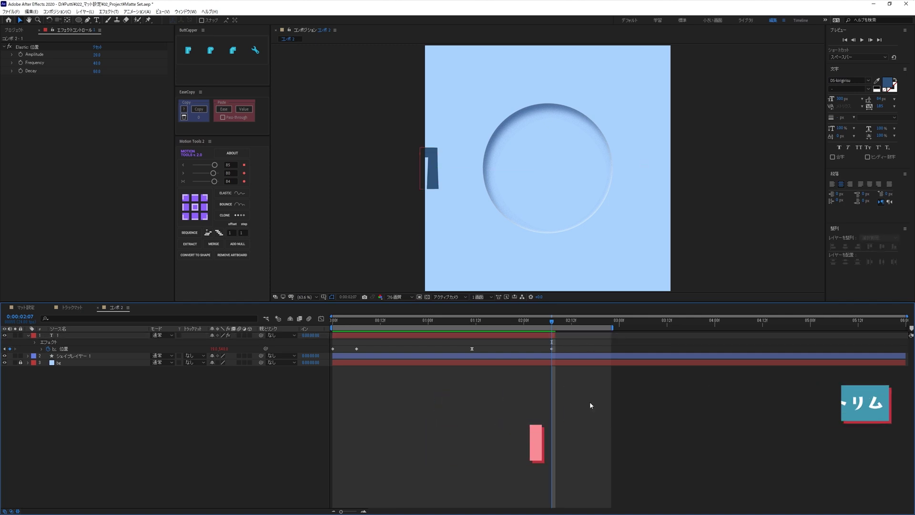
{"action": "left_click", "coordinate": [555, 326]}
Preview the trimmed animation, then collapse and select the '1' text layer
{"action": "key", "text": "space"}
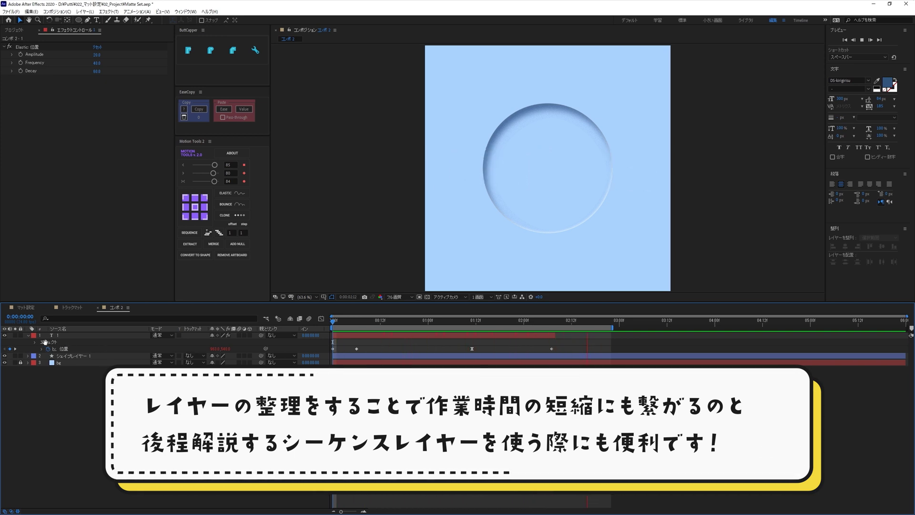
{"action": "key", "text": "space"}
{"action": "left_click", "coordinate": [27, 335]}
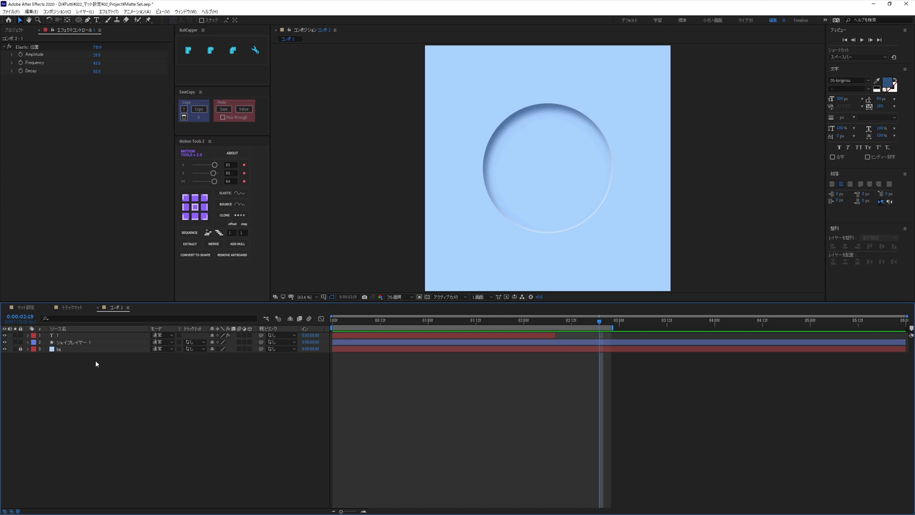
{"action": "left_click", "coordinate": [65, 336]}
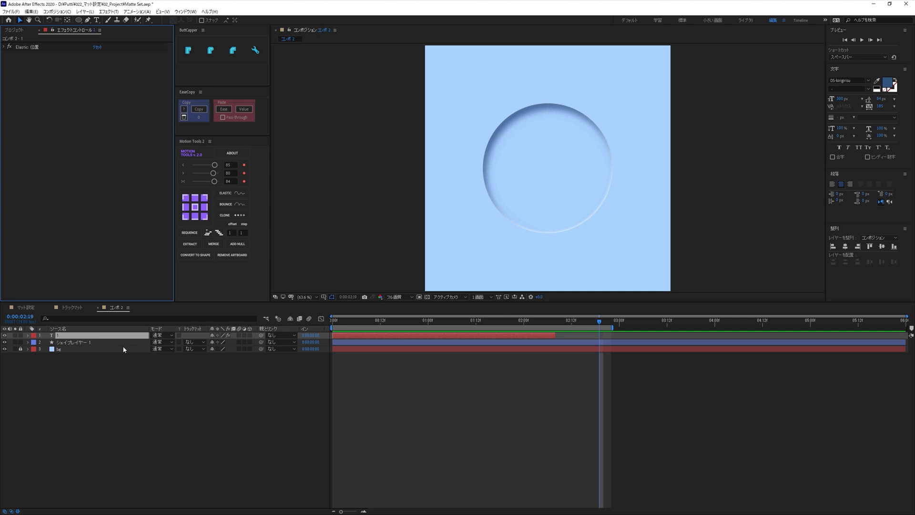
Apply Set Matte to the number layer, taking the matte from シェイプレイヤー 1, and preview
{"action": "key", "text": "ctrl+space"}
{"action": "type", "text": "set matte"}
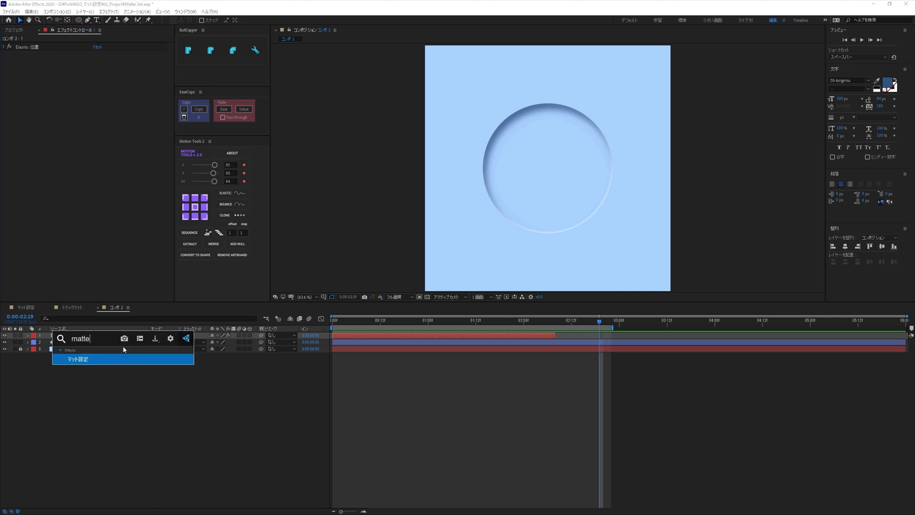
{"action": "key", "text": "Return"}
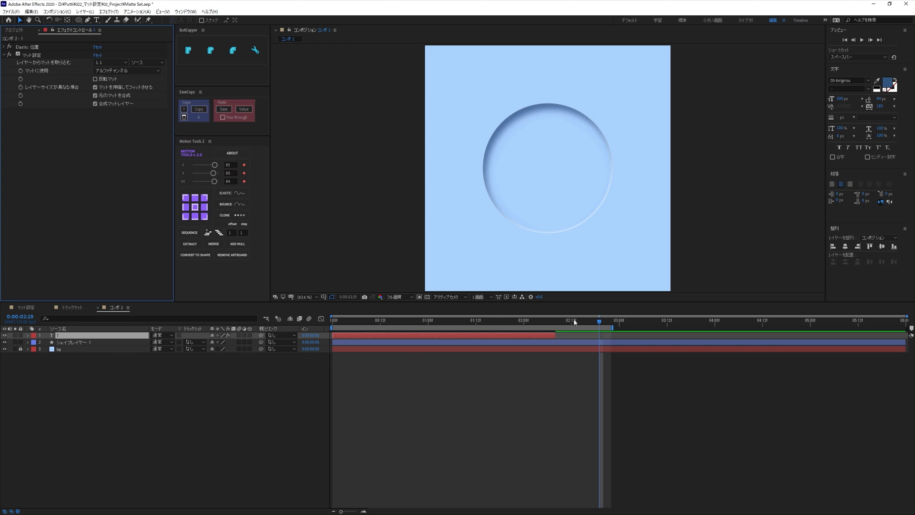
{"action": "left_click_drag", "start_coordinate": [574, 322], "coordinate": [476, 322]}
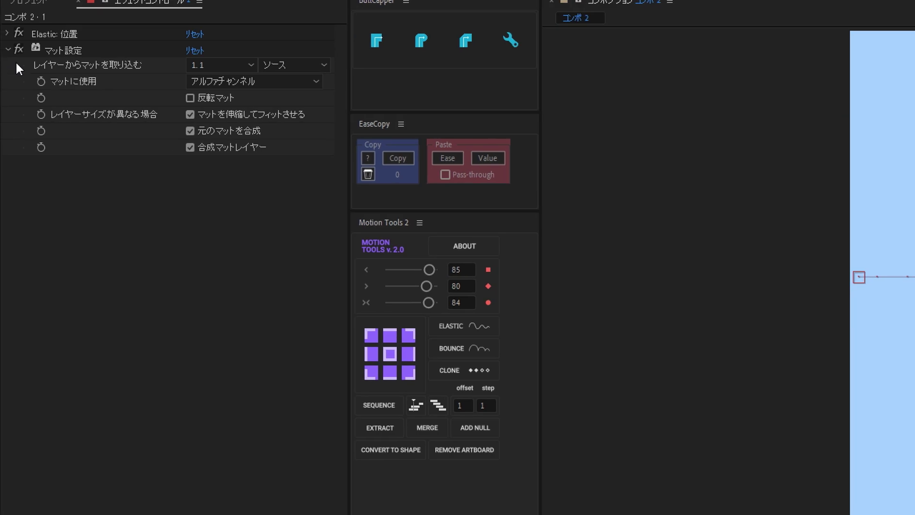
{"action": "left_click", "coordinate": [107, 64]}
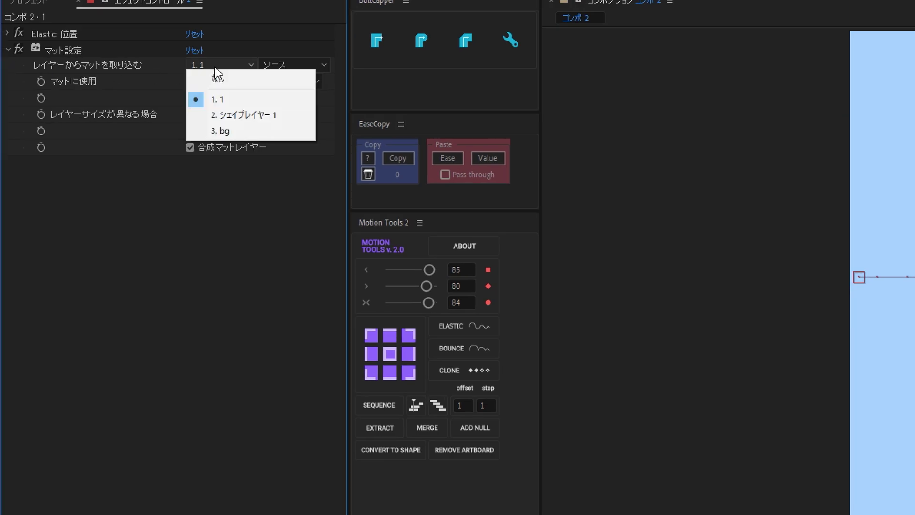
{"action": "left_click", "coordinate": [233, 115]}
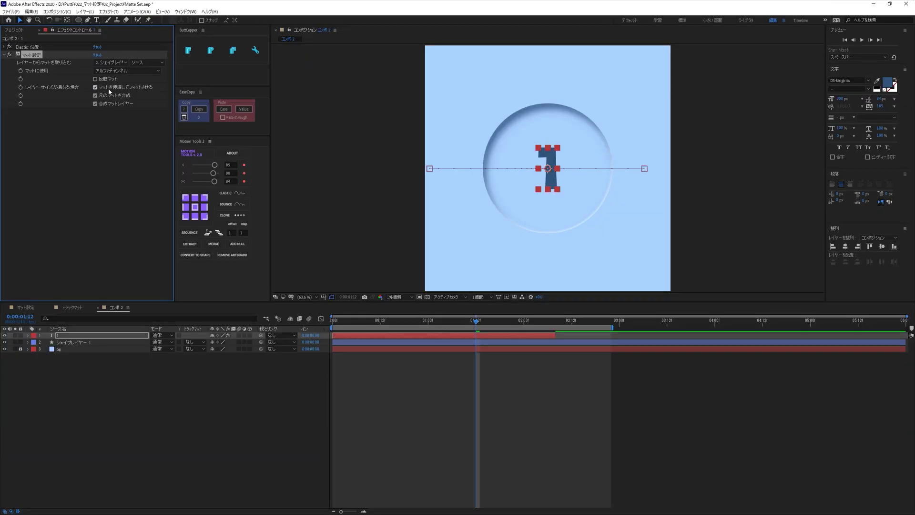
{"action": "left_click", "coordinate": [501, 378]}
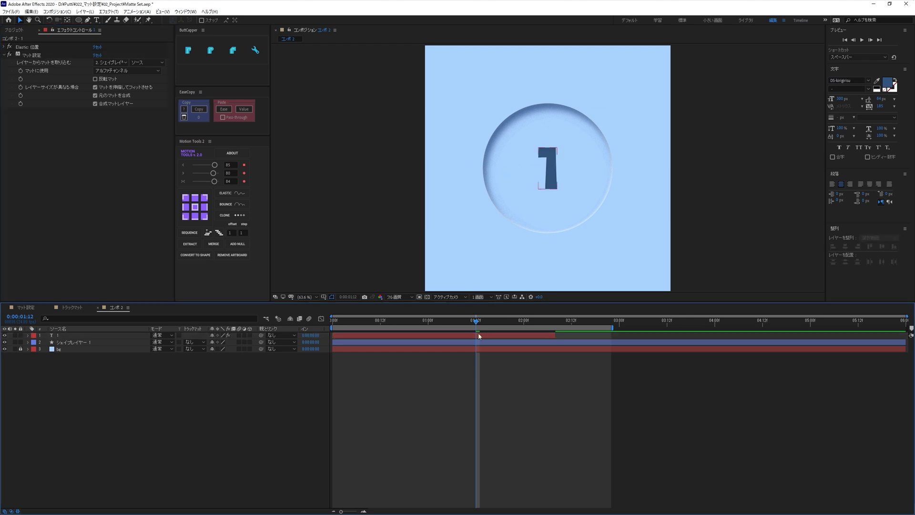
{"action": "left_click_drag", "start_coordinate": [477, 324], "coordinate": [332, 324]}
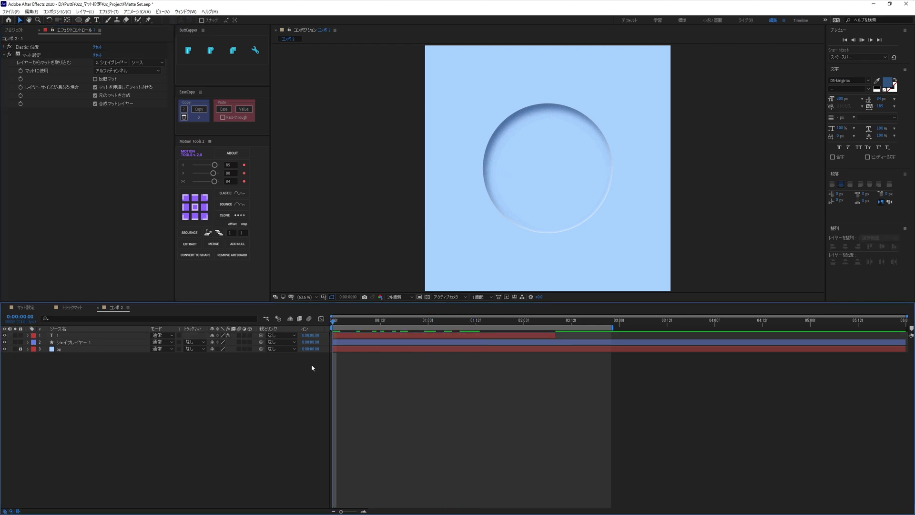
{"action": "key", "text": "space"}
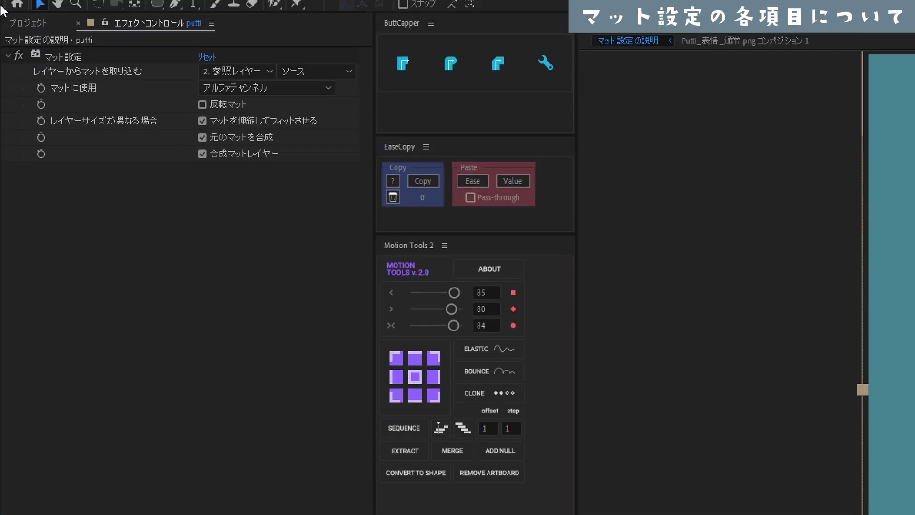
Keep Source as the matte content, hide putti, then set the star mask to Add and enable it
{"action": "left_click", "coordinate": [349, 71]}
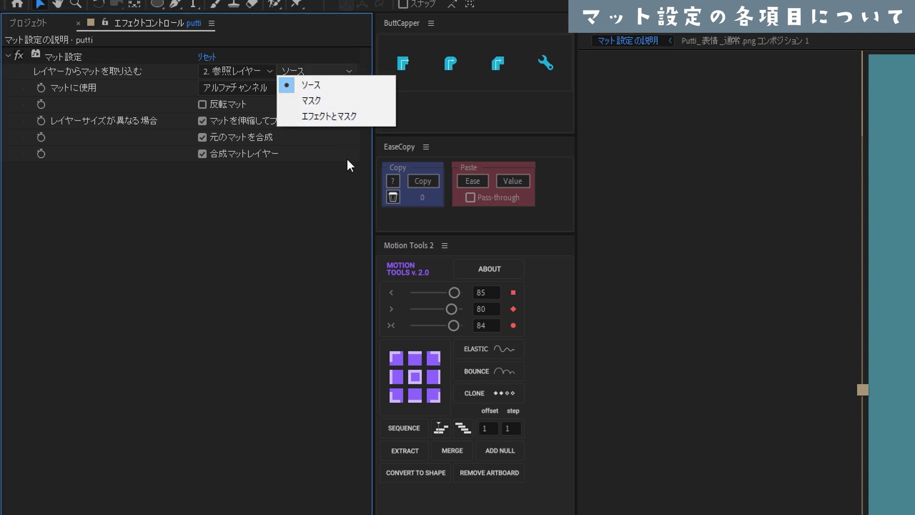
{"action": "left_click", "coordinate": [344, 213]}
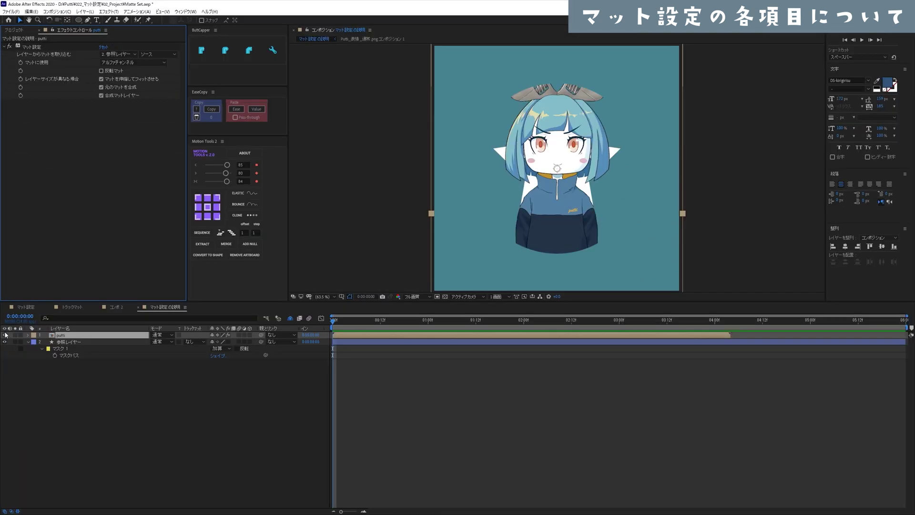
{"action": "left_click", "coordinate": [5, 335]}
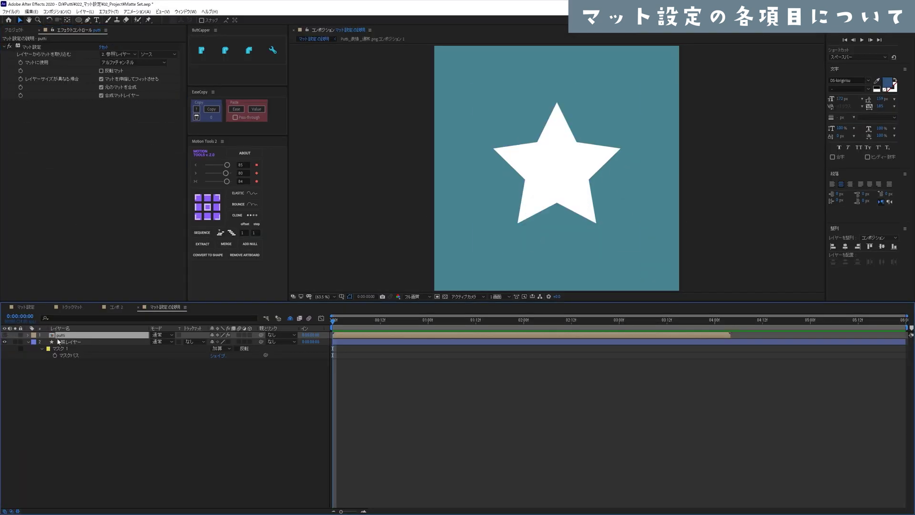
{"action": "left_click", "coordinate": [223, 349]}
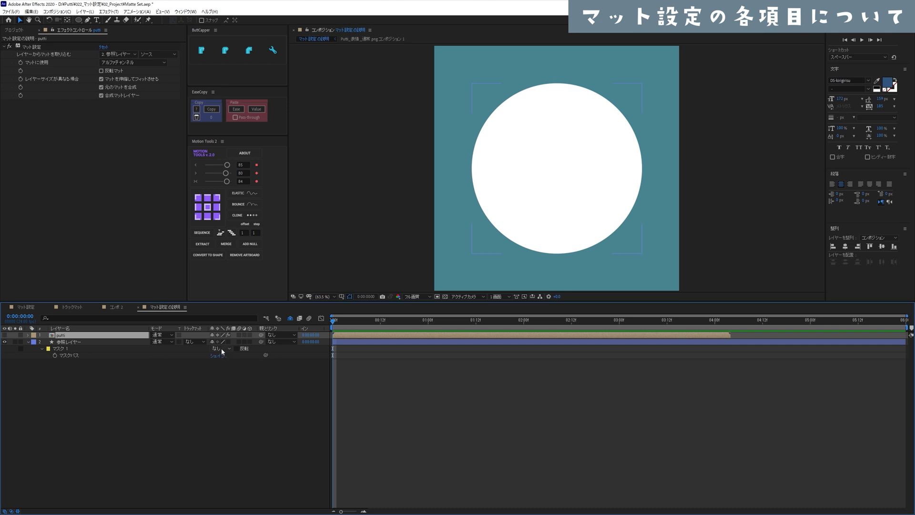
{"action": "left_click", "coordinate": [221, 348]}
{"action": "left_click", "coordinate": [230, 362]}
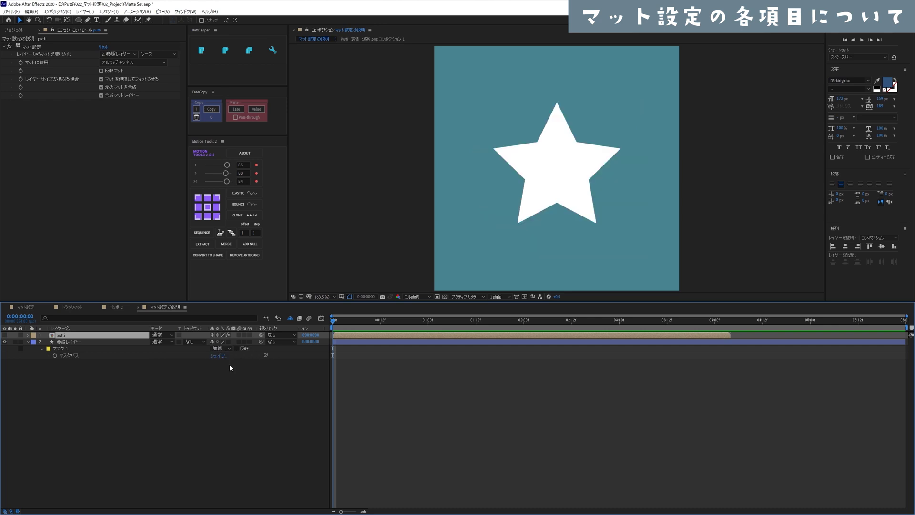
Show the putti layer, hide the star reference layer, and centre the character over the star
{"action": "left_click", "coordinate": [129, 373]}
{"action": "left_click", "coordinate": [54, 336]}
{"action": "left_click", "coordinate": [6, 336]}
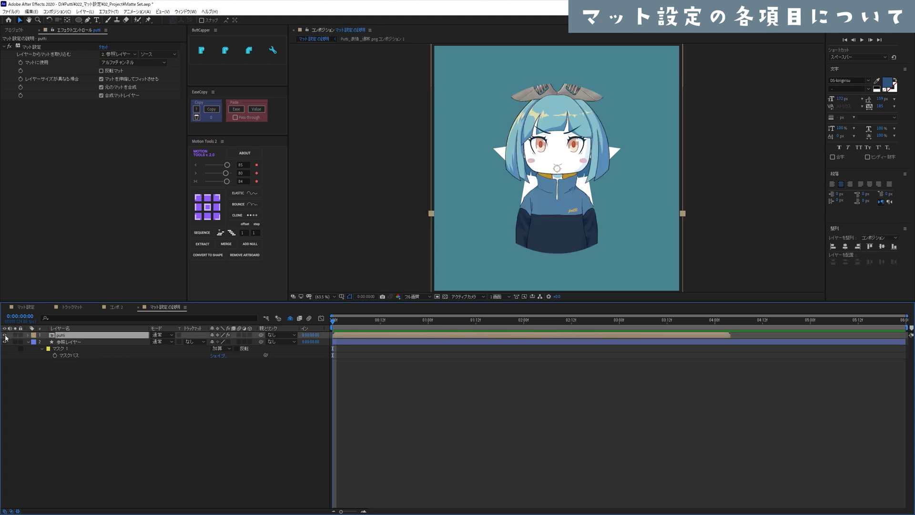
{"action": "left_click", "coordinate": [4, 342]}
{"action": "mouse_move", "coordinate": [552, 200]}
{"action": "left_mouse_down"}
{"action": "mouse_move", "coordinate": [528, 180]}
{"action": "mouse_move", "coordinate": [576, 238]}
{"action": "mouse_move", "coordinate": [537, 168]}
{"action": "mouse_move", "coordinate": [612, 221]}
{"action": "mouse_move", "coordinate": [537, 217]}
{"action": "left_mouse_up"}
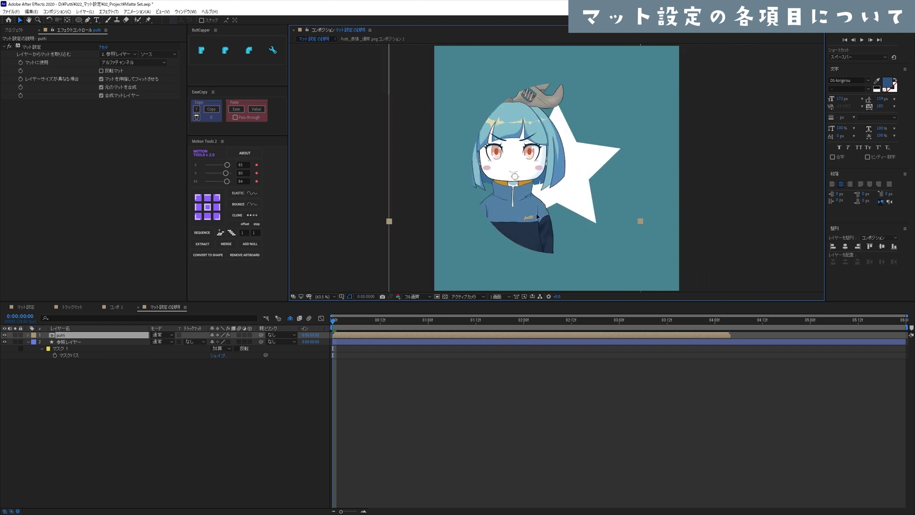
{"action": "left_click_drag", "start_coordinate": [537, 217], "coordinate": [578, 223]}
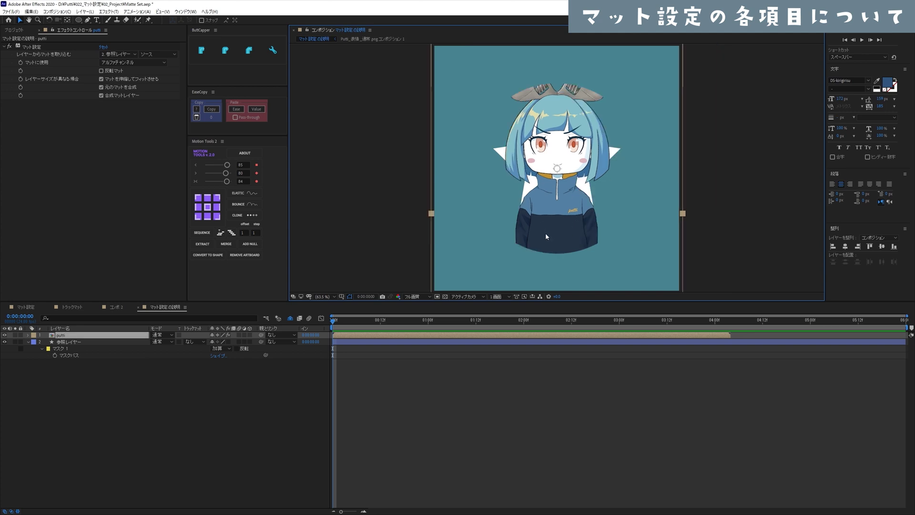
Turn the star mask off and back on, then set Matte Set's source to Mask
{"action": "left_click", "coordinate": [230, 347]}
{"action": "left_click", "coordinate": [220, 355]}
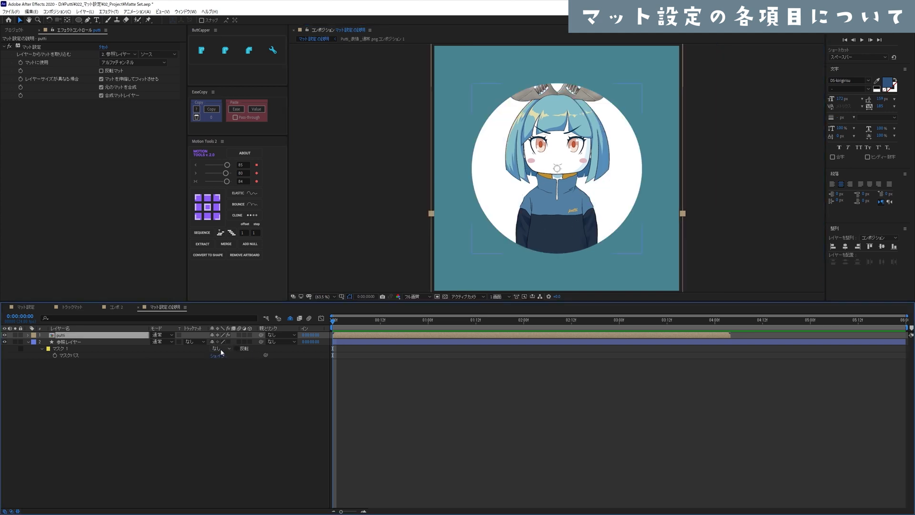
{"action": "left_click", "coordinate": [221, 350]}
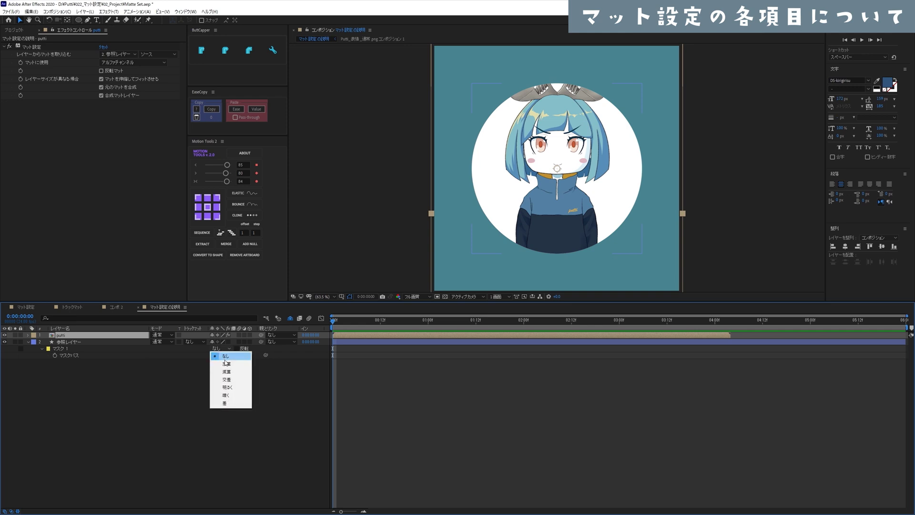
{"action": "left_click", "coordinate": [212, 364]}
{"action": "left_click", "coordinate": [146, 54]}
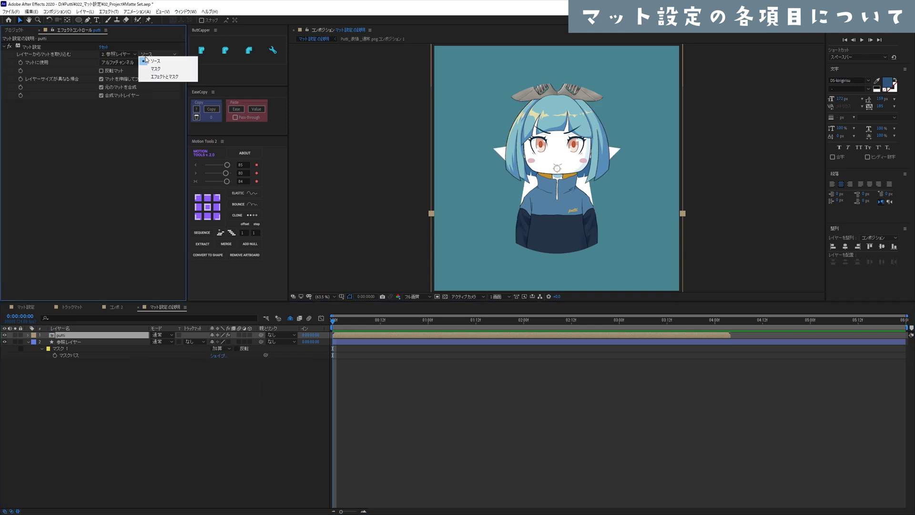
{"action": "left_click", "coordinate": [155, 68]}
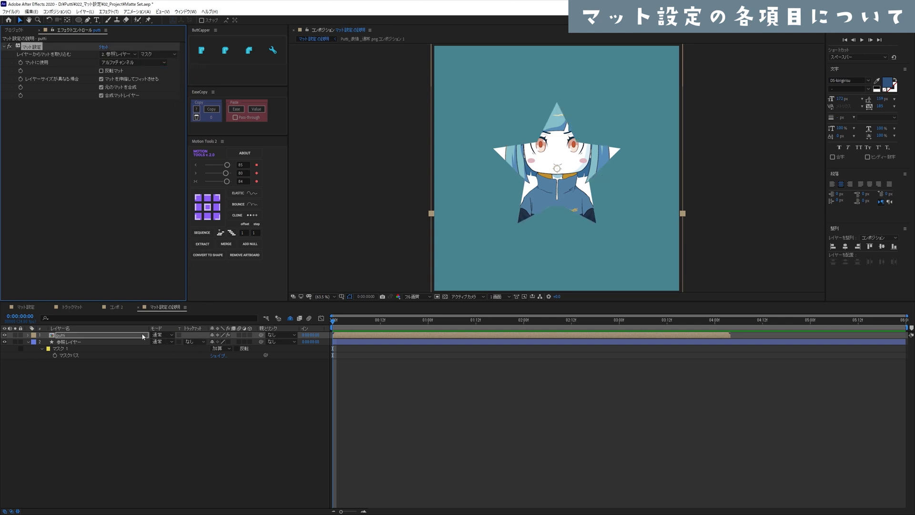
Reposition the character to centre her face in the star, undoing the last move
{"action": "left_click_drag", "start_coordinate": [554, 215], "coordinate": [531, 232]}
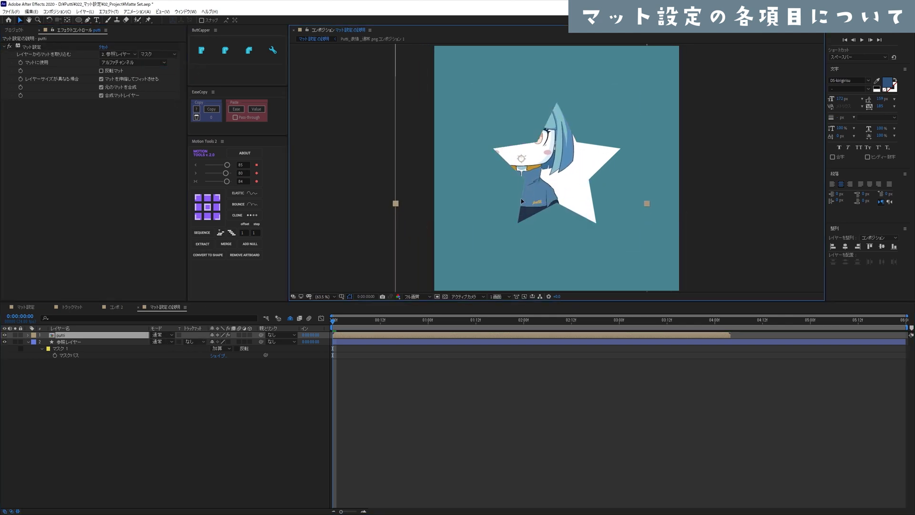
{"action": "left_click_drag", "start_coordinate": [531, 232], "coordinate": [553, 244]}
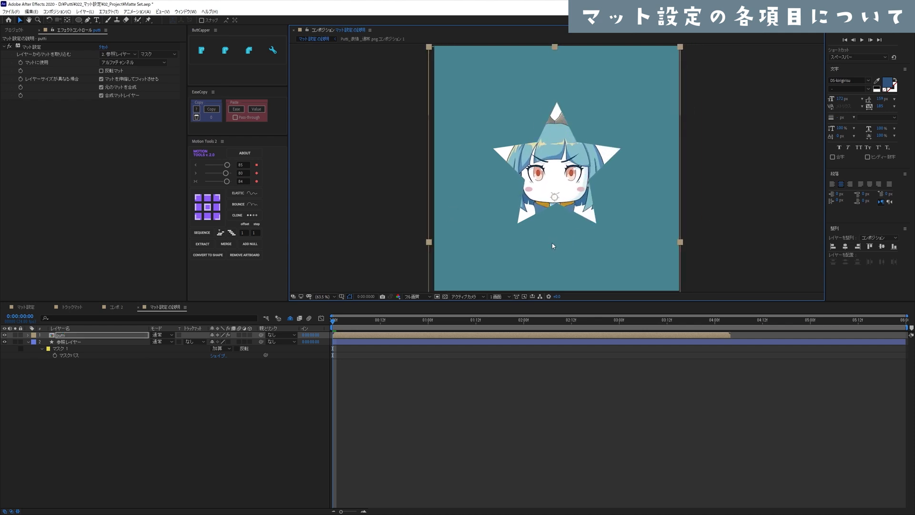
{"action": "key", "text": "ctrl+z"}
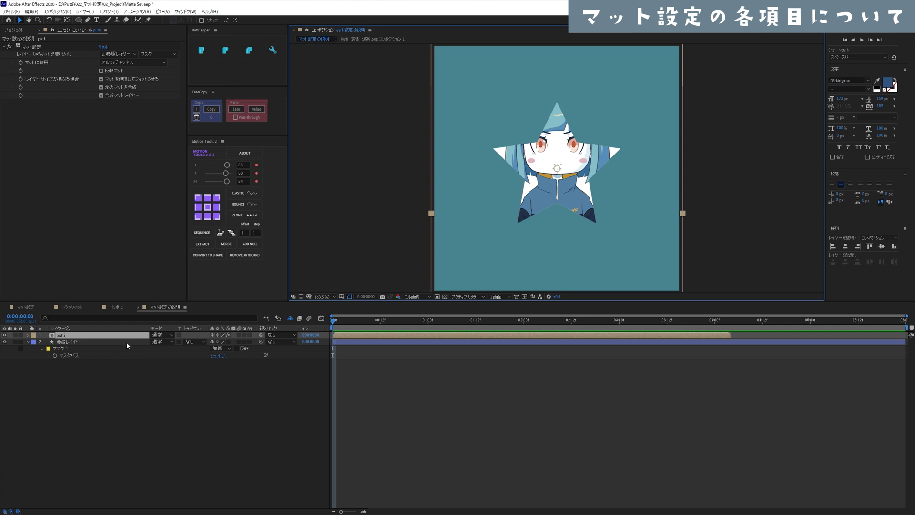
Set the matte source to Effects & Masks and enable the star layer's mosaic effect
{"action": "left_click", "coordinate": [164, 55]}
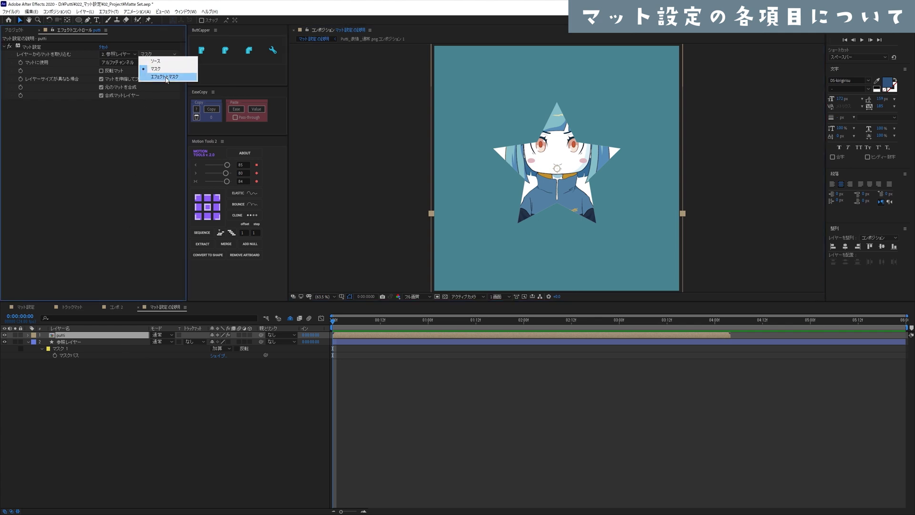
{"action": "left_click", "coordinate": [166, 78]}
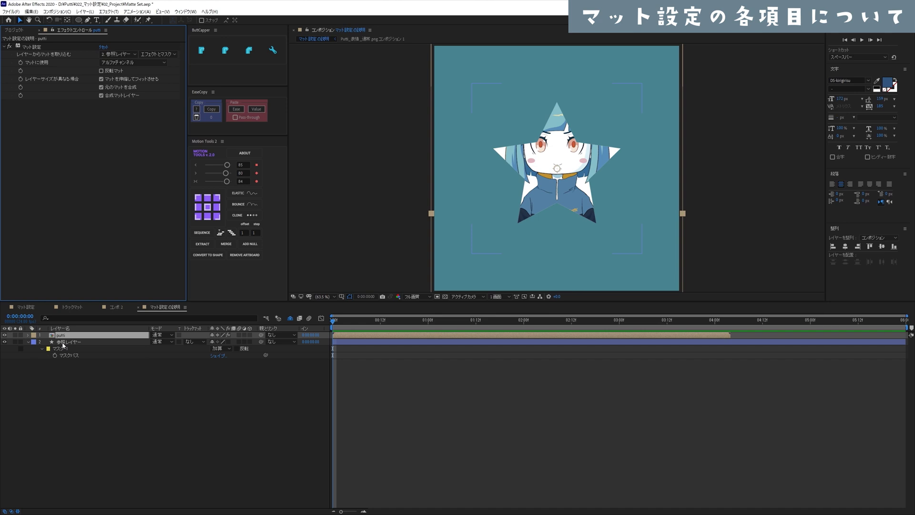
{"action": "left_click", "coordinate": [62, 342]}
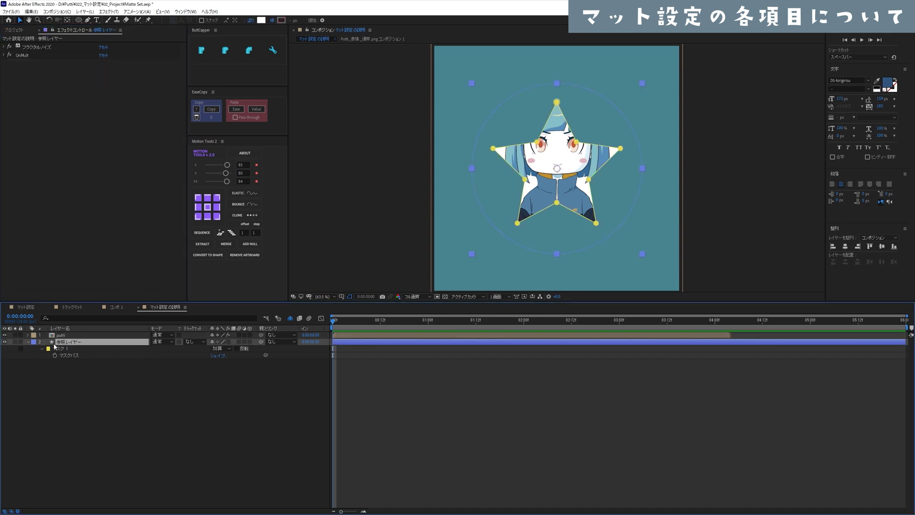
{"action": "left_click", "coordinate": [14, 342]}
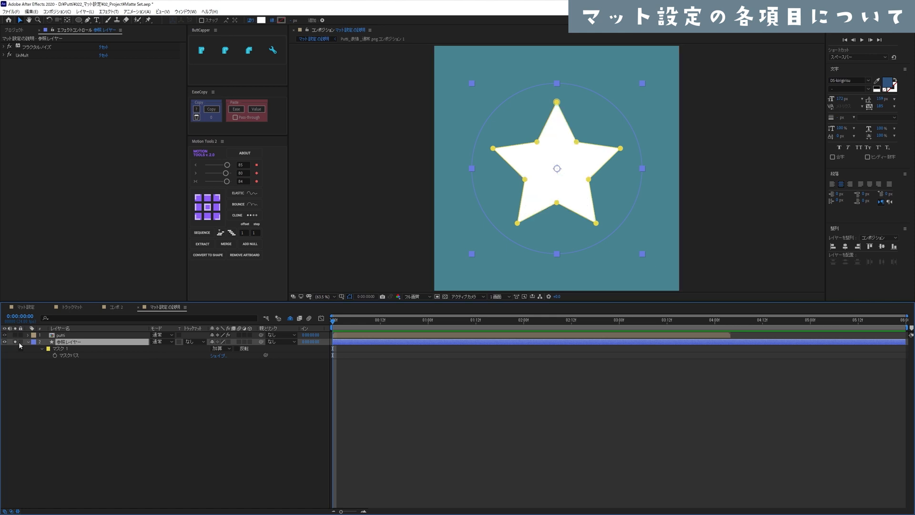
{"action": "left_click", "coordinate": [229, 341]}
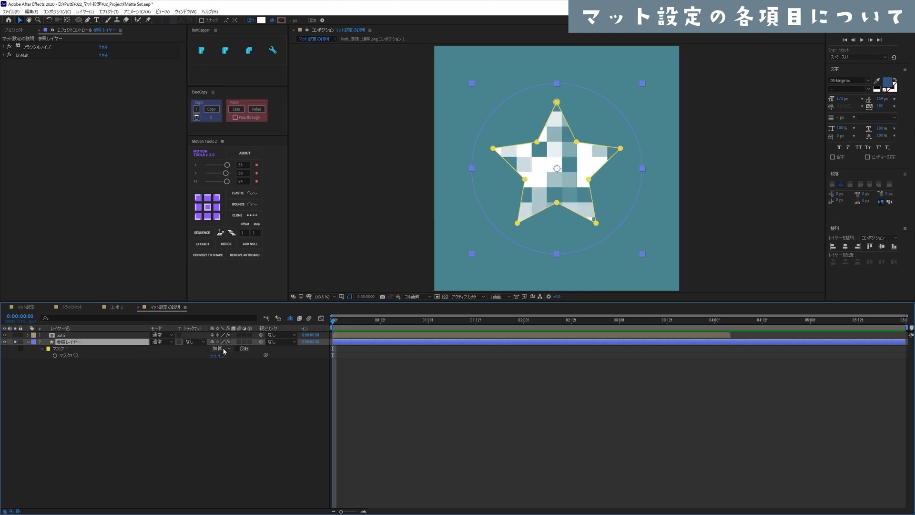
{"action": "left_click", "coordinate": [216, 379]}
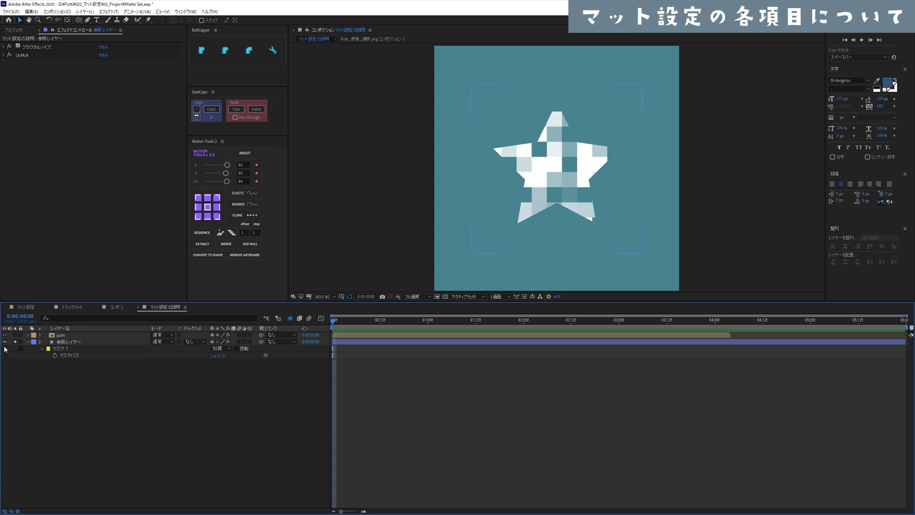
Hide the star layer to reveal the character through the pixelated star matte
{"action": "left_click", "coordinate": [60, 336]}
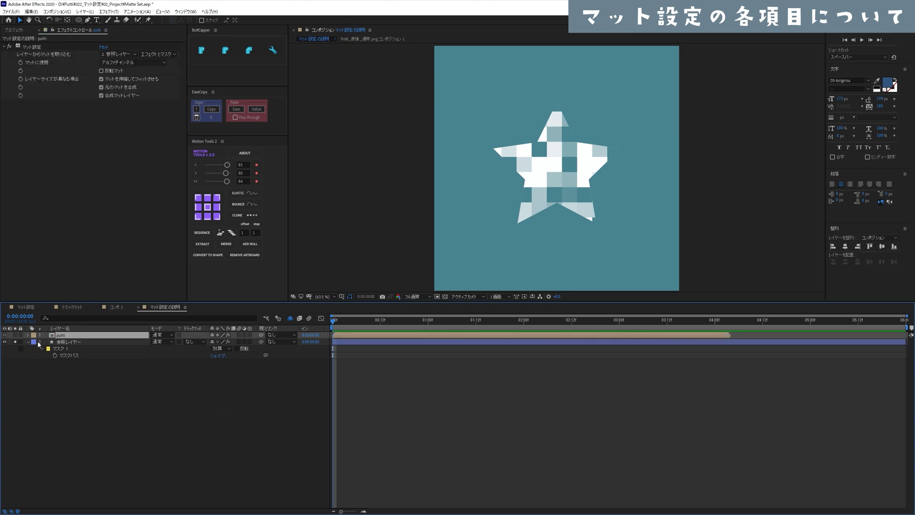
{"action": "left_click", "coordinate": [5, 341]}
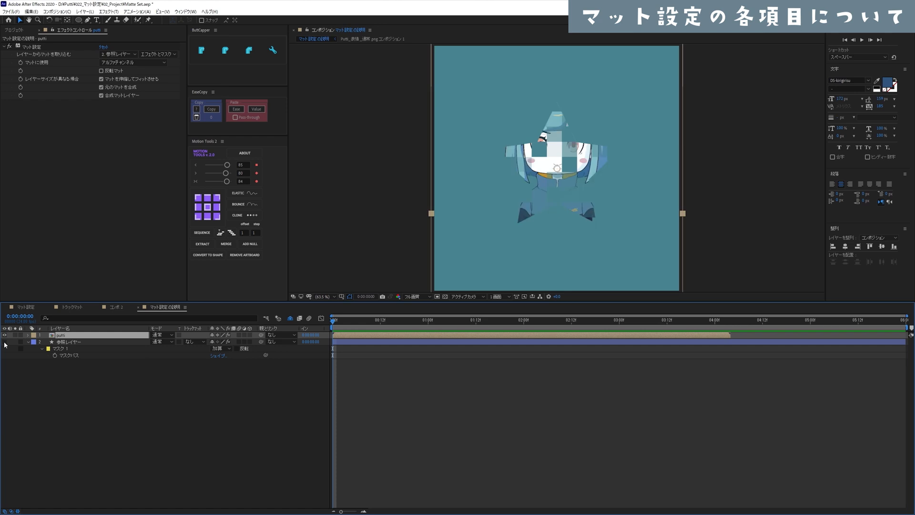
{"action": "left_click", "coordinate": [121, 383]}
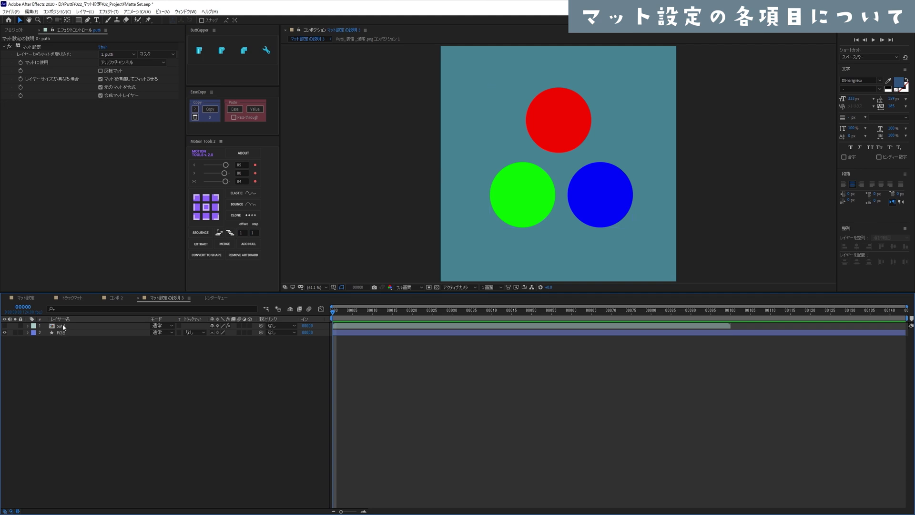
Make putti visible and set its matte layer to the RGB circles layer
{"action": "left_click", "coordinate": [64, 327]}
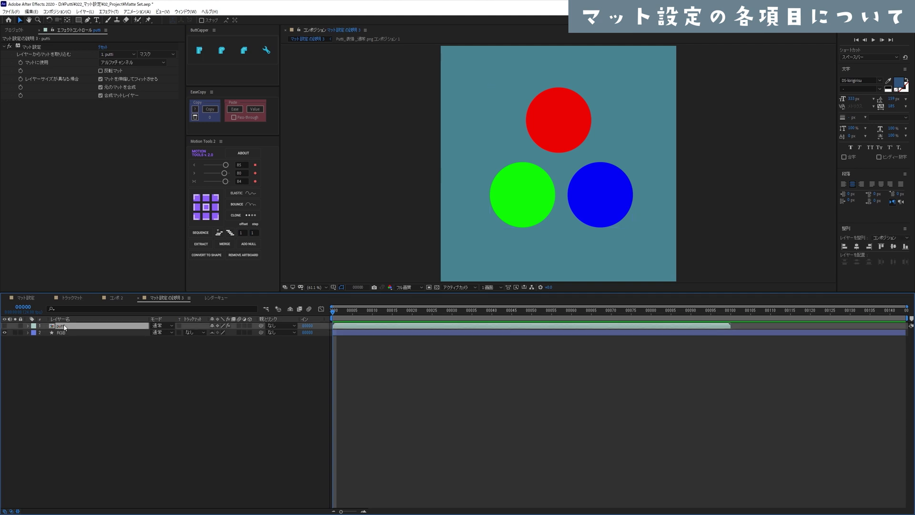
{"action": "left_click", "coordinate": [5, 327]}
{"action": "left_click", "coordinate": [5, 326]}
{"action": "left_click", "coordinate": [5, 326]}
{"action": "left_click", "coordinate": [118, 54]}
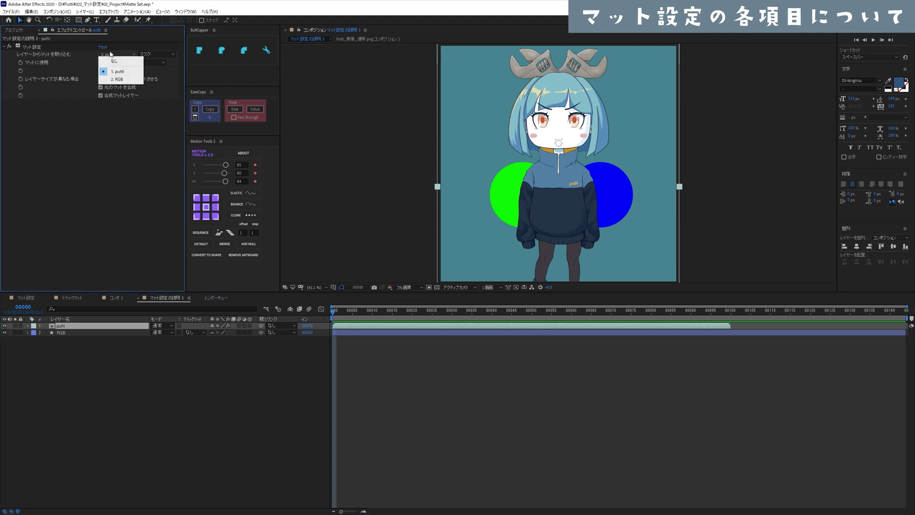
{"action": "left_click", "coordinate": [120, 76]}
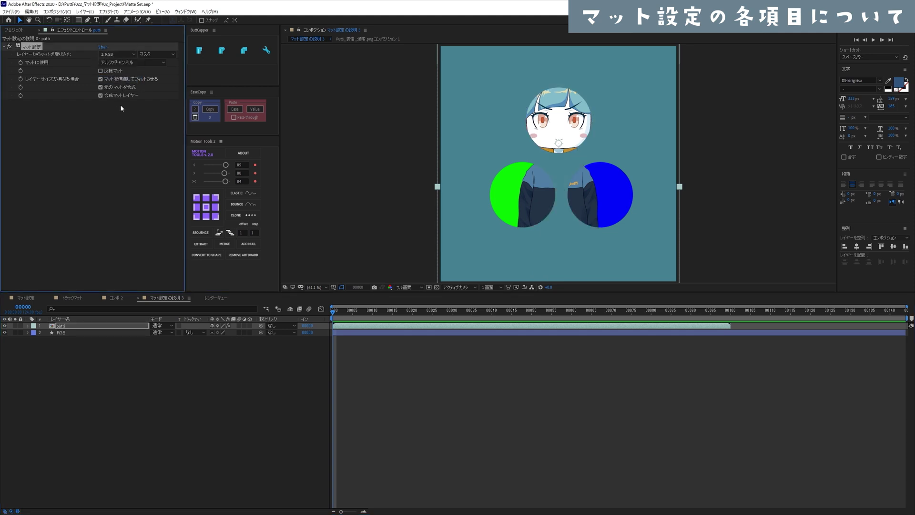
Use the red channel as the matte and move the face into the top circle
{"action": "left_click", "coordinate": [163, 64]}
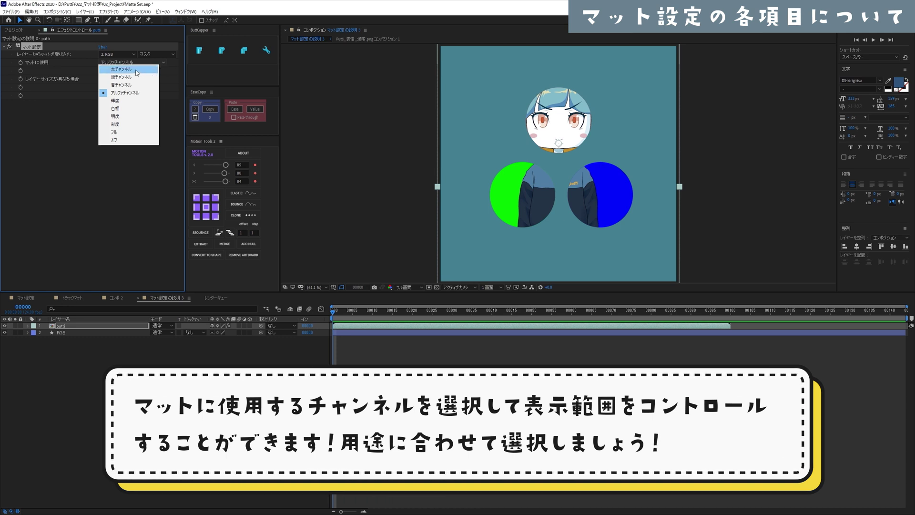
{"action": "left_click", "coordinate": [149, 70]}
{"action": "left_click", "coordinate": [525, 208]}
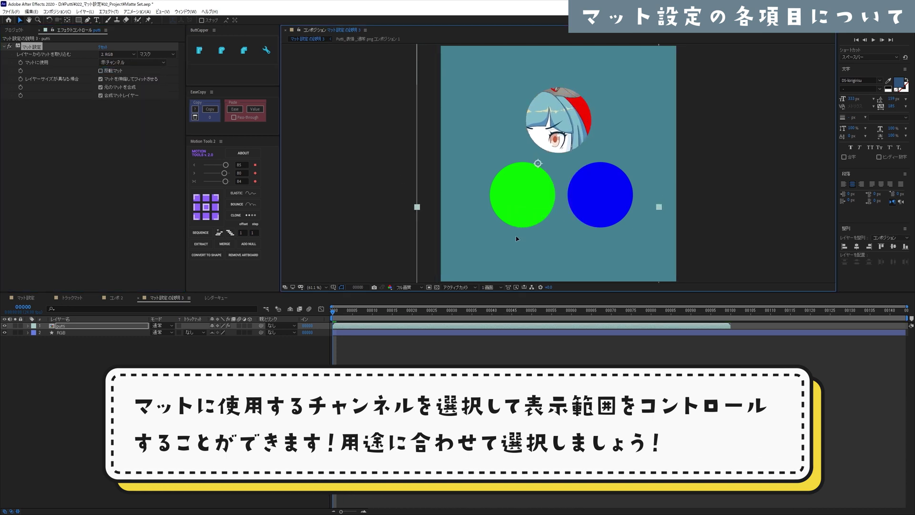
{"action": "left_click_drag", "start_coordinate": [525, 208], "coordinate": [558, 156]}
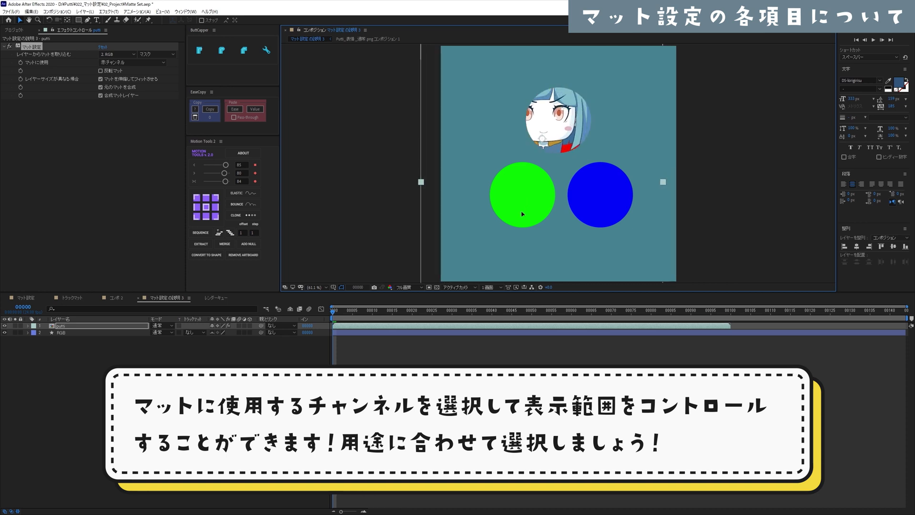
{"action": "left_click_drag", "start_coordinate": [545, 233], "coordinate": [541, 212]}
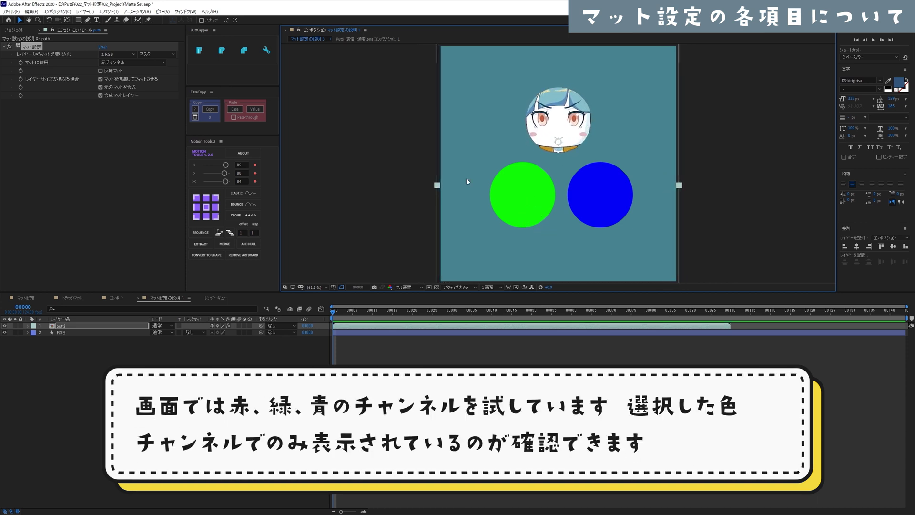
Switch the matte to the green channel and move the face into the green circle
{"action": "left_click", "coordinate": [138, 62]}
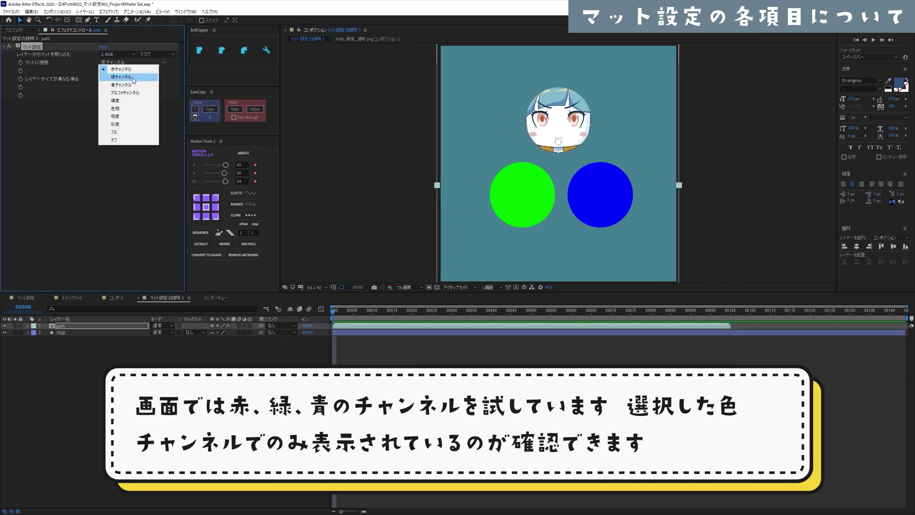
{"action": "left_click", "coordinate": [134, 77]}
{"action": "left_click_drag", "start_coordinate": [576, 172], "coordinate": [541, 248]}
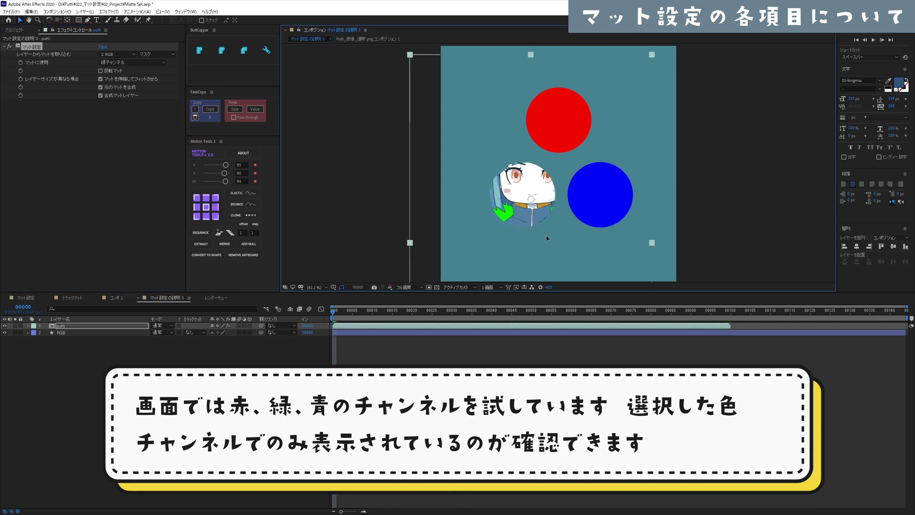
Switch the matte to the blue channel and place the face in the blue circle
{"action": "left_click", "coordinate": [125, 63]}
{"action": "left_click", "coordinate": [121, 85]}
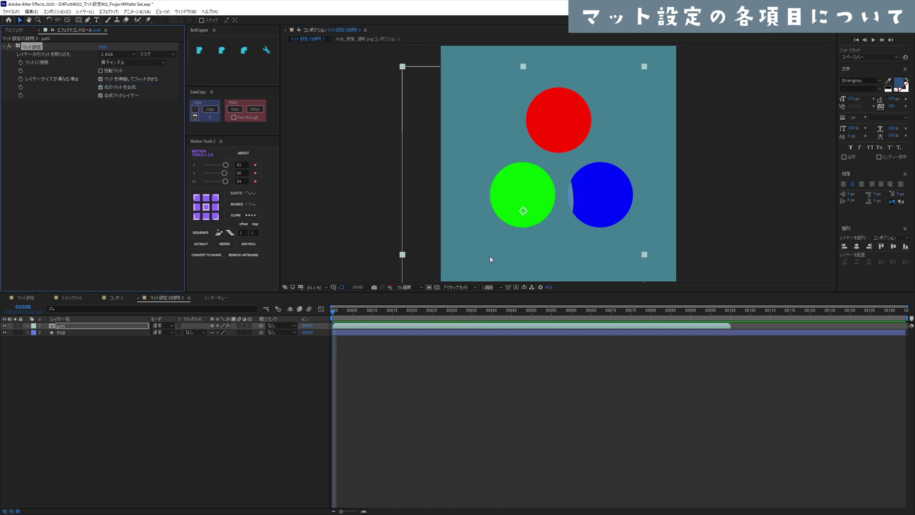
{"action": "left_click_drag", "start_coordinate": [496, 258], "coordinate": [574, 261]}
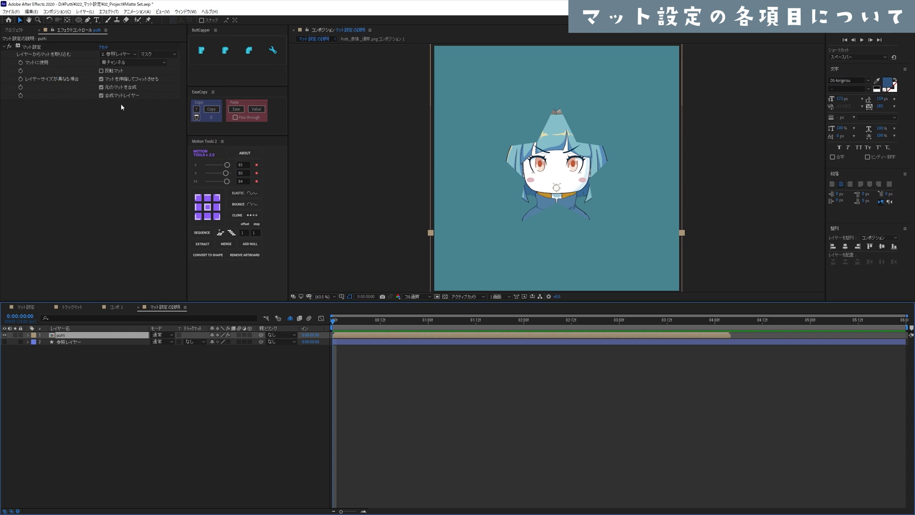
Turn Invert Matte on, then back off
{"action": "left_click", "coordinate": [101, 71]}
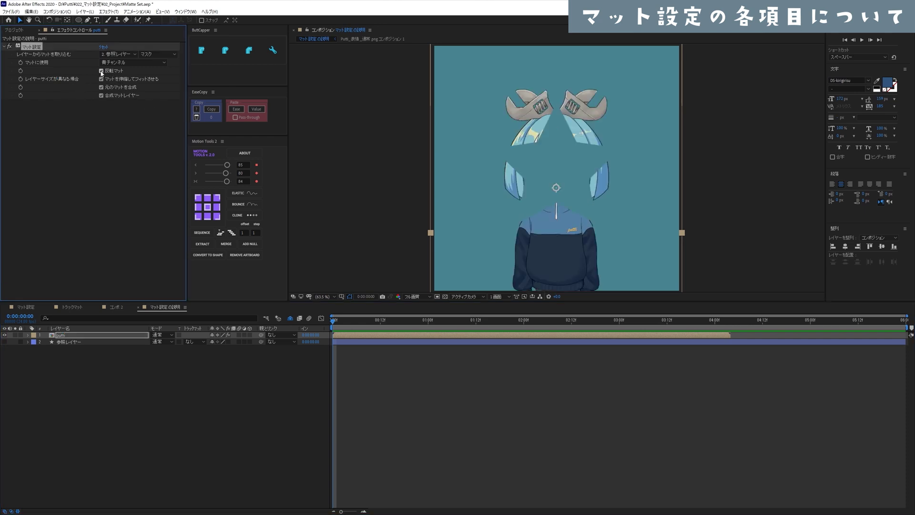
{"action": "left_click", "coordinate": [101, 71]}
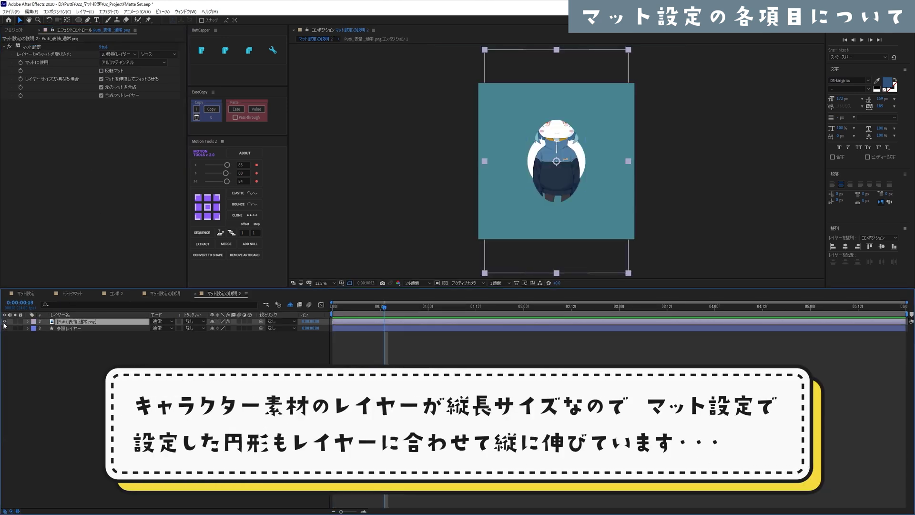
Compare the character's visibility, then uncheck Stretch Matte to Fit
{"action": "left_click", "coordinate": [4, 322]}
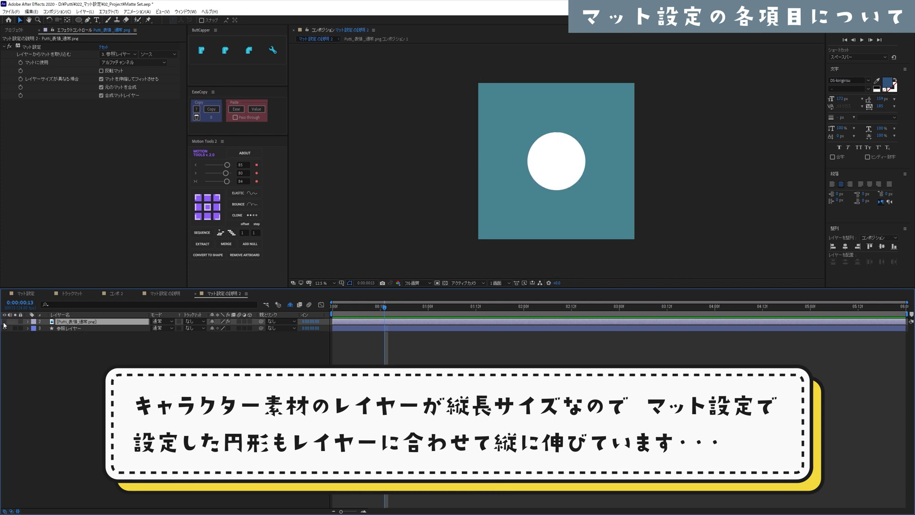
{"action": "left_click", "coordinate": [4, 322]}
{"action": "left_click", "coordinate": [5, 322]}
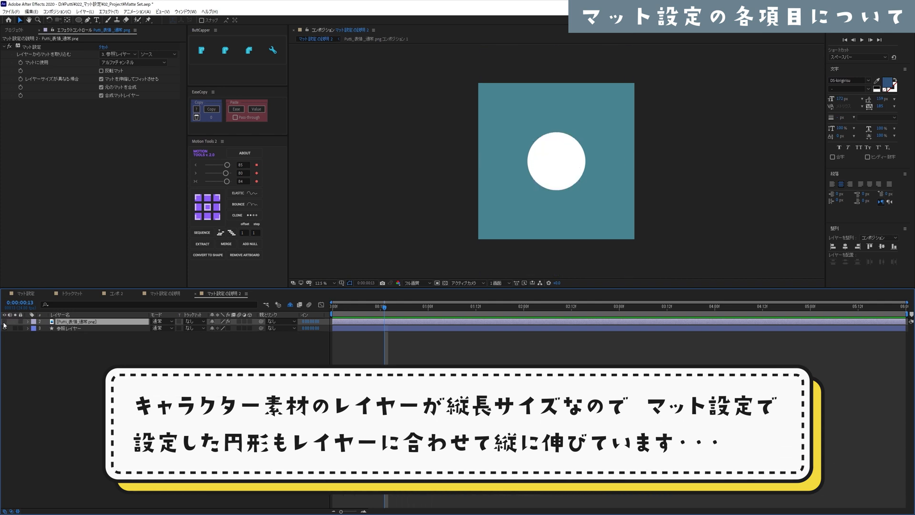
{"action": "left_click", "coordinate": [4, 322]}
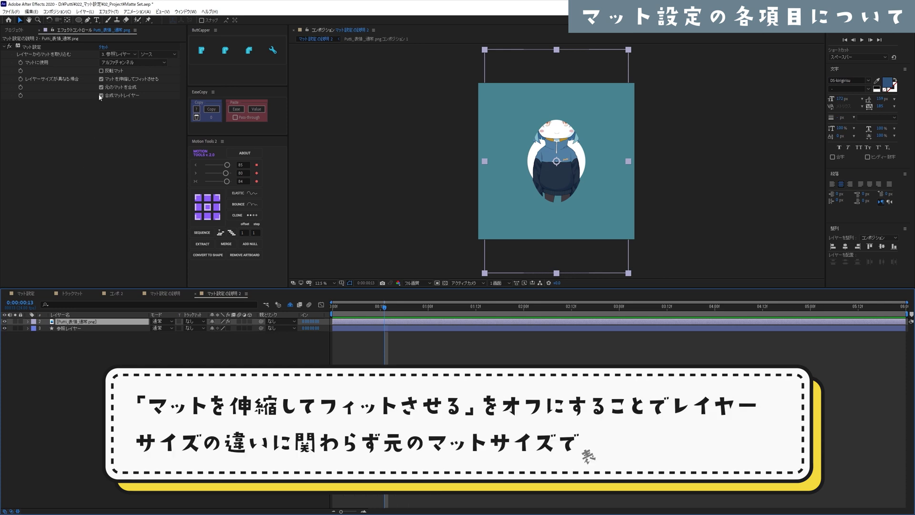
{"action": "left_click", "coordinate": [101, 79]}
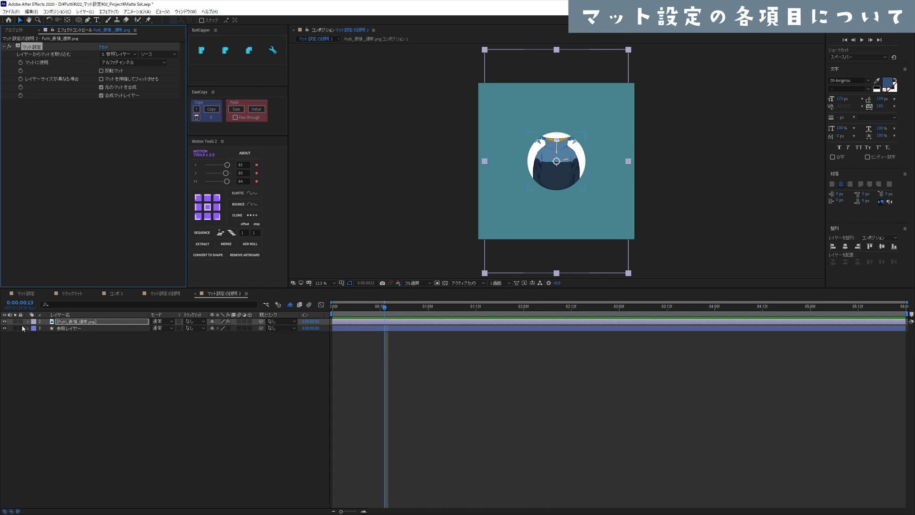
Hide the reference circle layer, toggle Composite Matte with Original repeatedly leaving it on, and select putti
{"action": "left_click", "coordinate": [5, 328]}
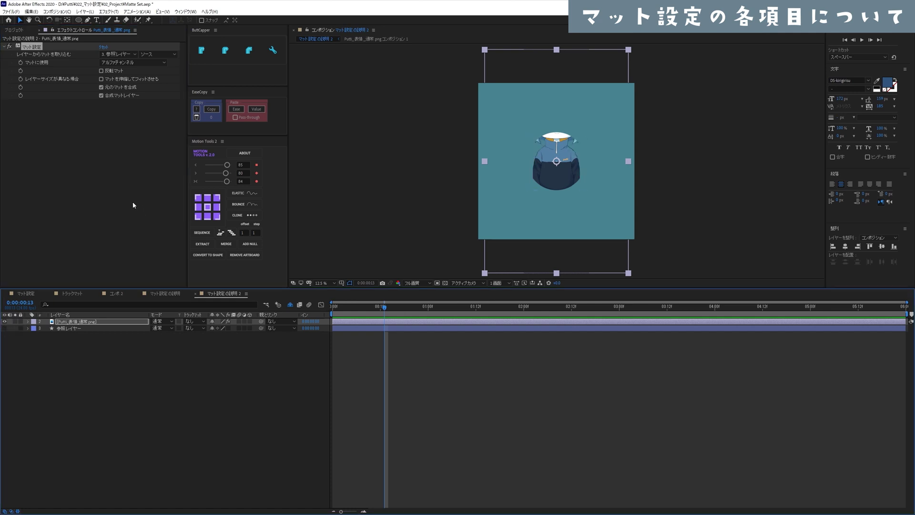
{"action": "left_click", "coordinate": [101, 87]}
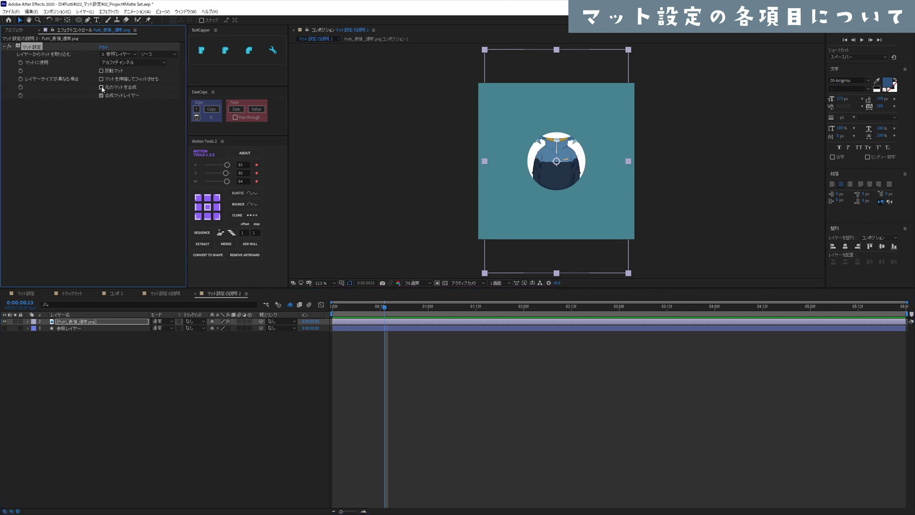
{"action": "left_click", "coordinate": [101, 88]}
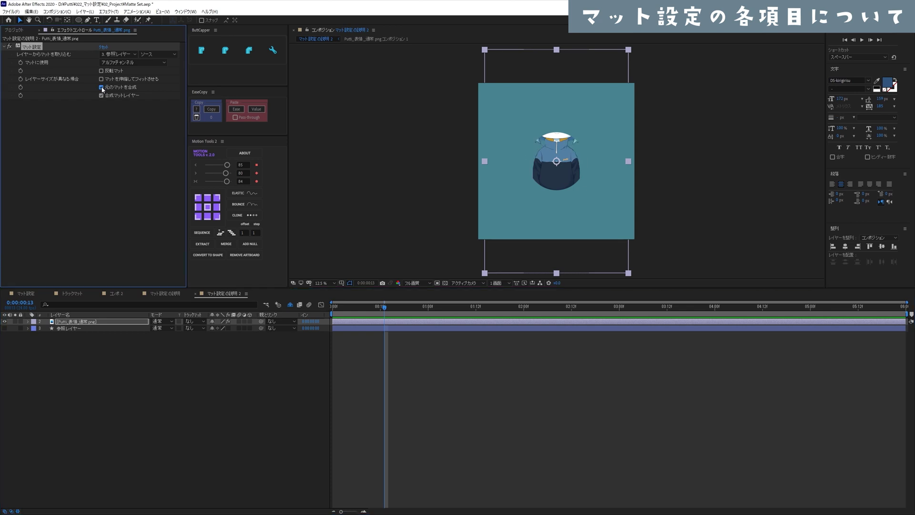
{"action": "left_click", "coordinate": [101, 87]}
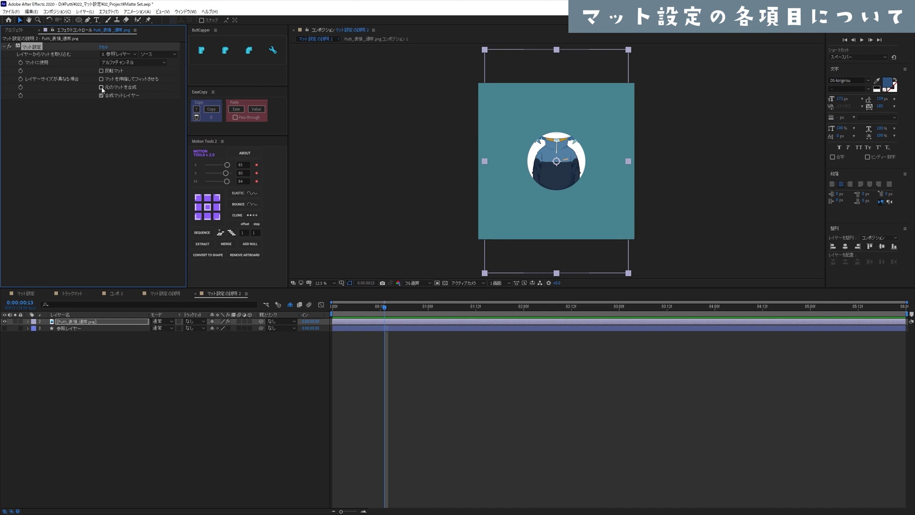
{"action": "left_click", "coordinate": [101, 87]}
{"action": "left_click", "coordinate": [101, 87]}
{"action": "left_click", "coordinate": [101, 87]}
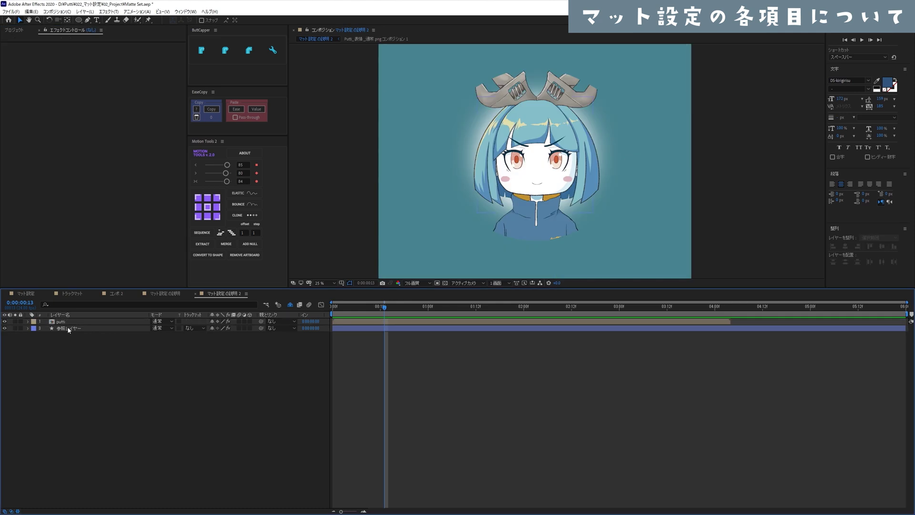
{"action": "left_click", "coordinate": [66, 321]}
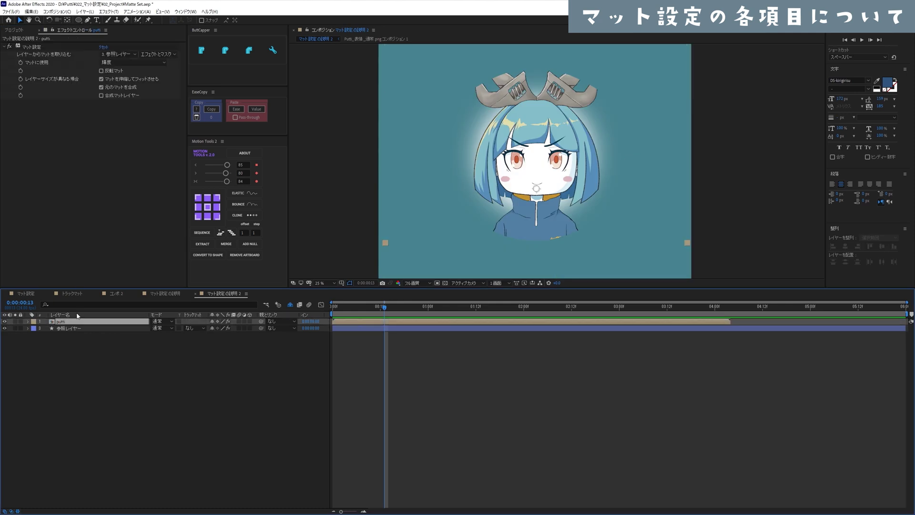
Keep Luminance as the matte channel, toggle Premultiply Matte Layer on and off, and nudge putti up-right
{"action": "left_click", "coordinate": [125, 63]}
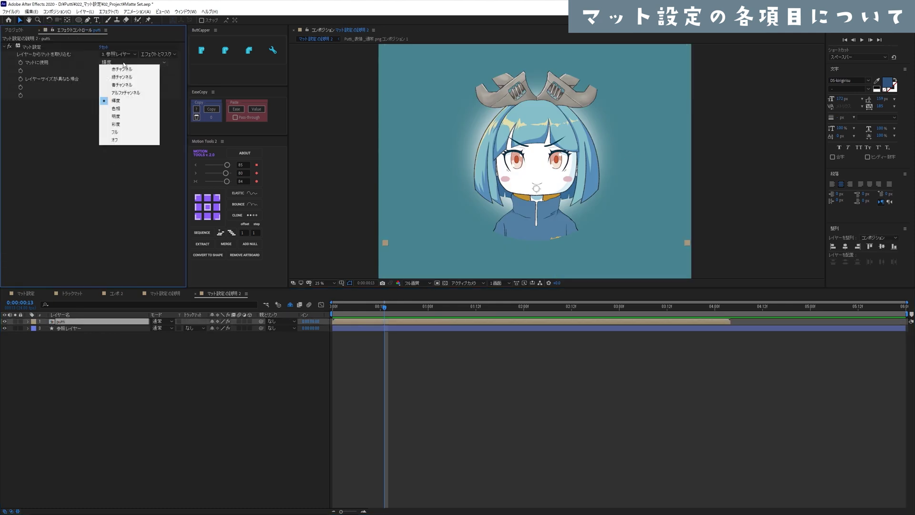
{"action": "left_click", "coordinate": [144, 104]}
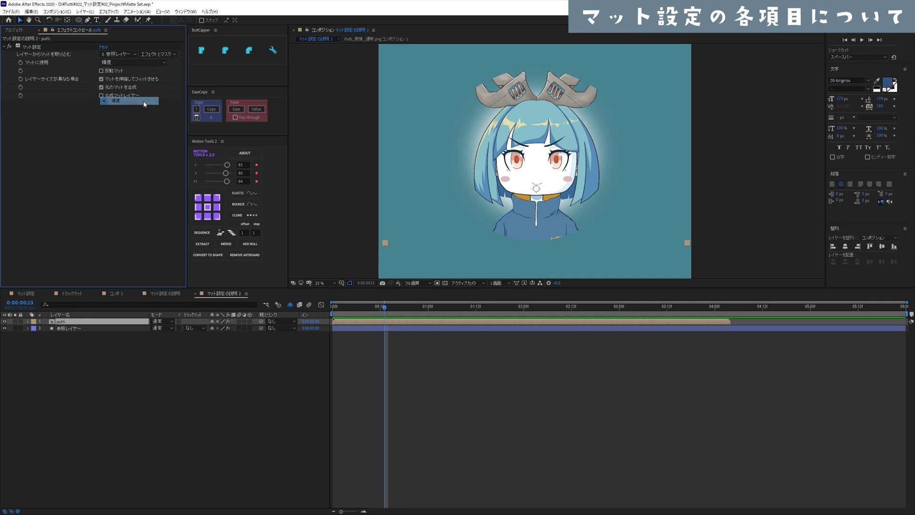
{"action": "left_click", "coordinate": [102, 96]}
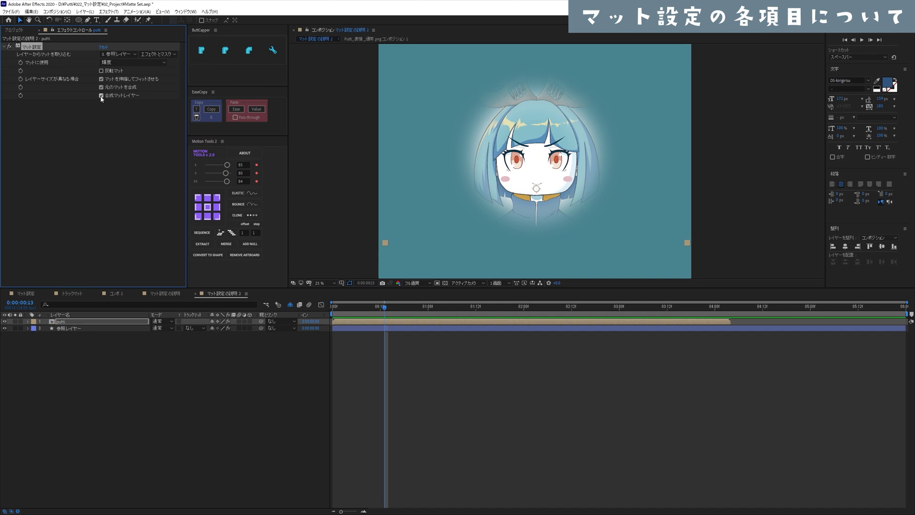
{"action": "left_click", "coordinate": [102, 96]}
{"action": "left_click", "coordinate": [102, 96]}
{"action": "left_click", "coordinate": [101, 95]}
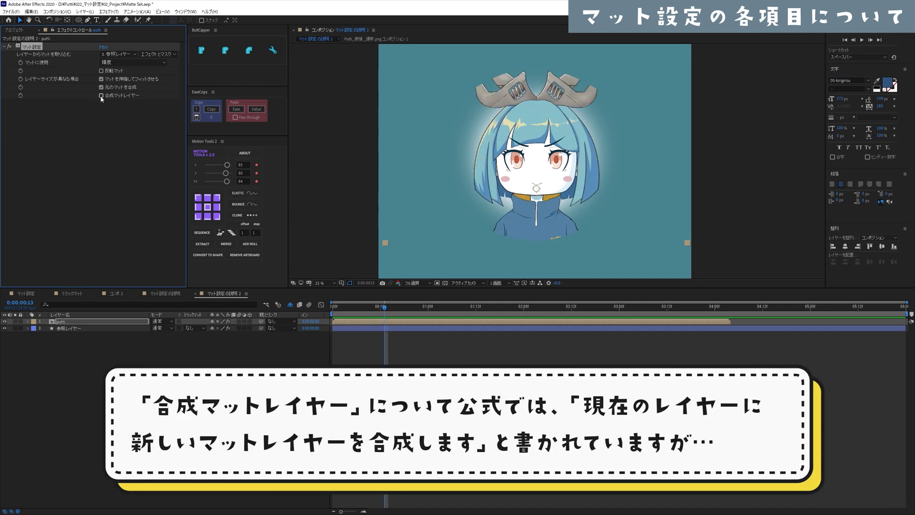
{"action": "left_click", "coordinate": [562, 190]}
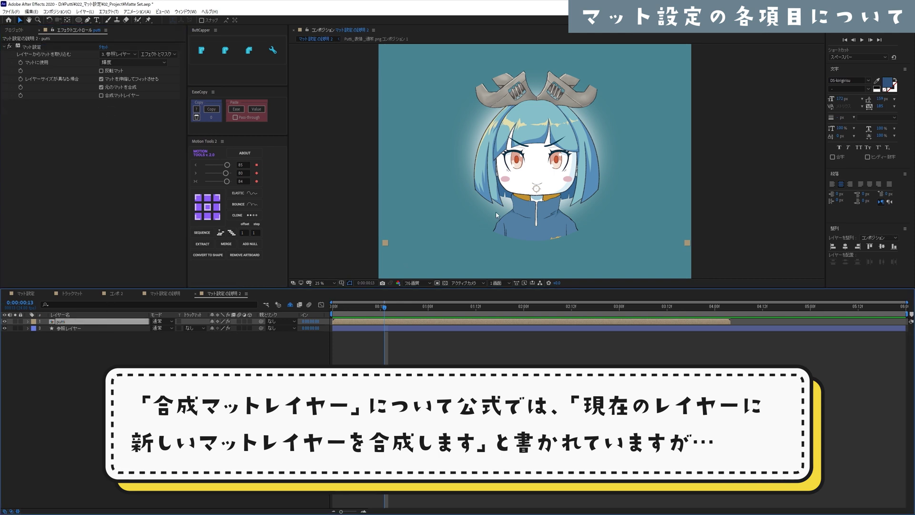
{"action": "mouse_move", "coordinate": [561, 190]}
{"action": "left_mouse_down"}
{"action": "mouse_move", "coordinate": [609, 163]}
{"action": "mouse_move", "coordinate": [551, 193]}
{"action": "mouse_move", "coordinate": [561, 192]}
{"action": "left_mouse_up"}
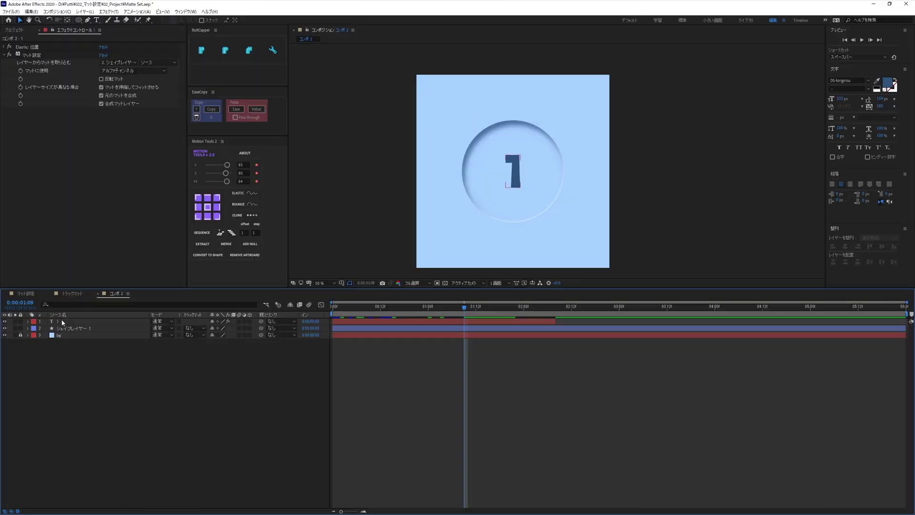
Duplicate the 1 text layer twice with Ctrl+D and clear the selection
{"action": "left_click", "coordinate": [62, 323]}
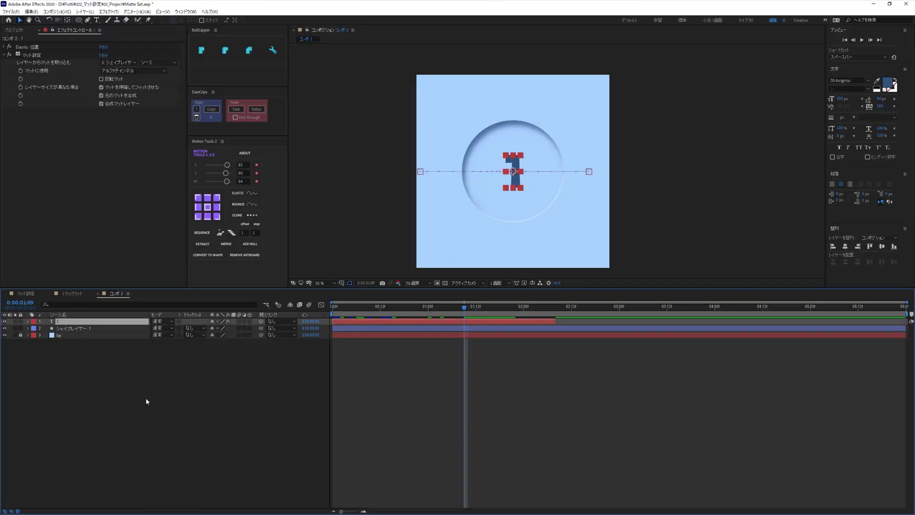
{"action": "key", "text": "ctrl+d"}
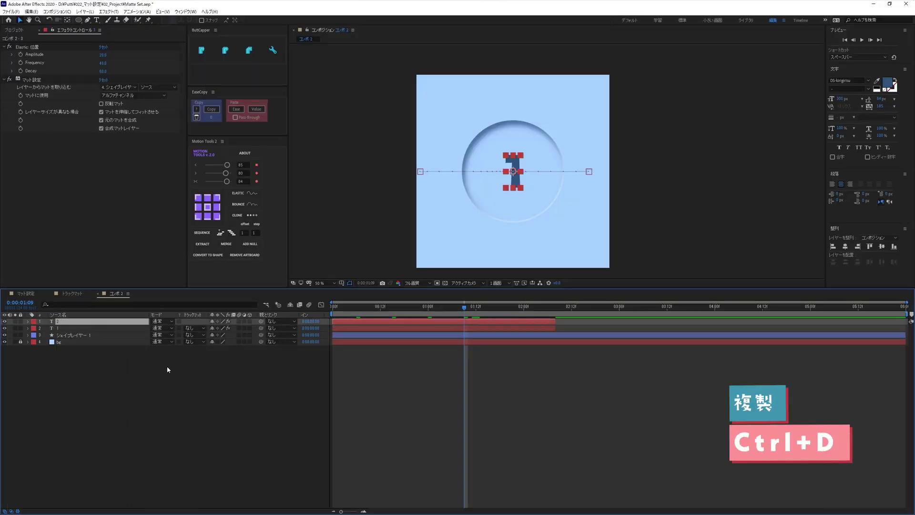
{"action": "key", "text": "ctrl+d"}
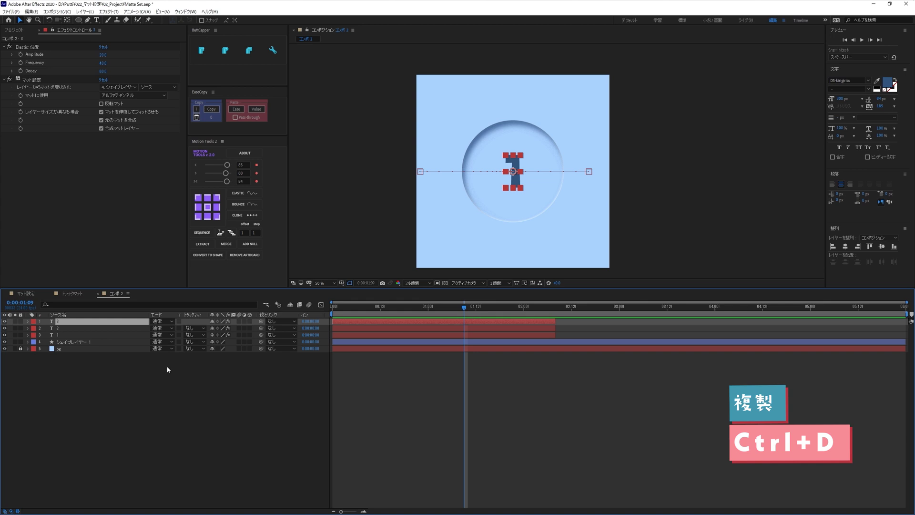
{"action": "left_click", "coordinate": [210, 385]}
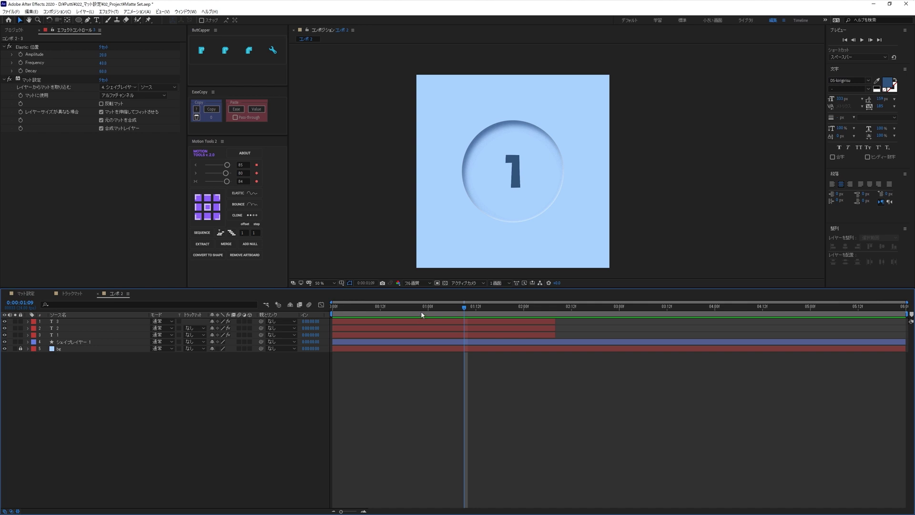
Scrub the playhead to preview the 1 sliding through the circle
{"action": "mouse_move", "coordinate": [461, 310]}
{"action": "left_mouse_down"}
{"action": "mouse_move", "coordinate": [351, 322]}
{"action": "mouse_move", "coordinate": [559, 340]}
{"action": "left_mouse_up"}
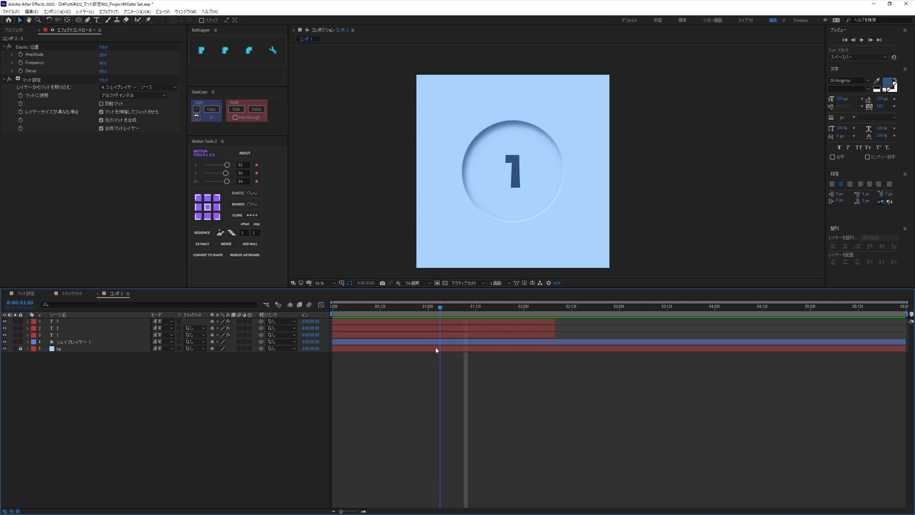
{"action": "mouse_move", "coordinate": [559, 340]}
{"action": "left_mouse_down"}
{"action": "mouse_move", "coordinate": [335, 343]}
{"action": "mouse_move", "coordinate": [540, 356]}
{"action": "mouse_move", "coordinate": [427, 361]}
{"action": "left_mouse_up"}
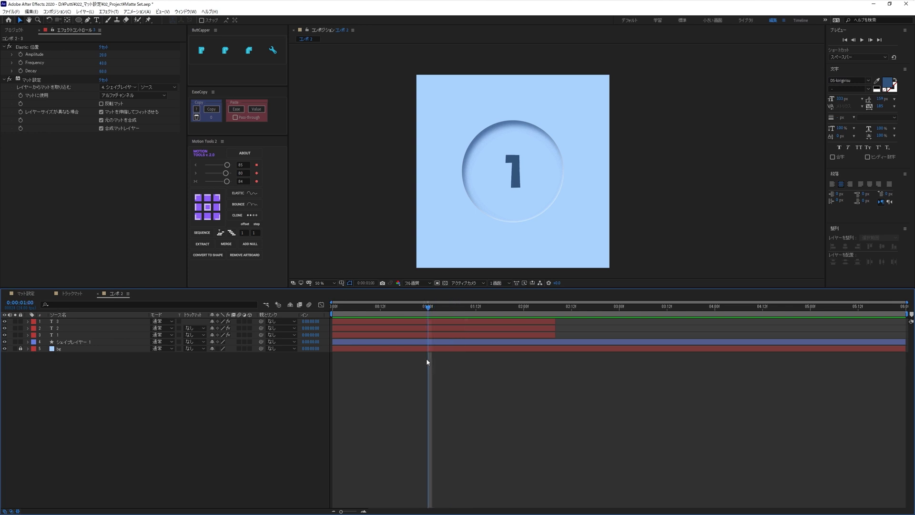
{"action": "left_click", "coordinate": [422, 341]}
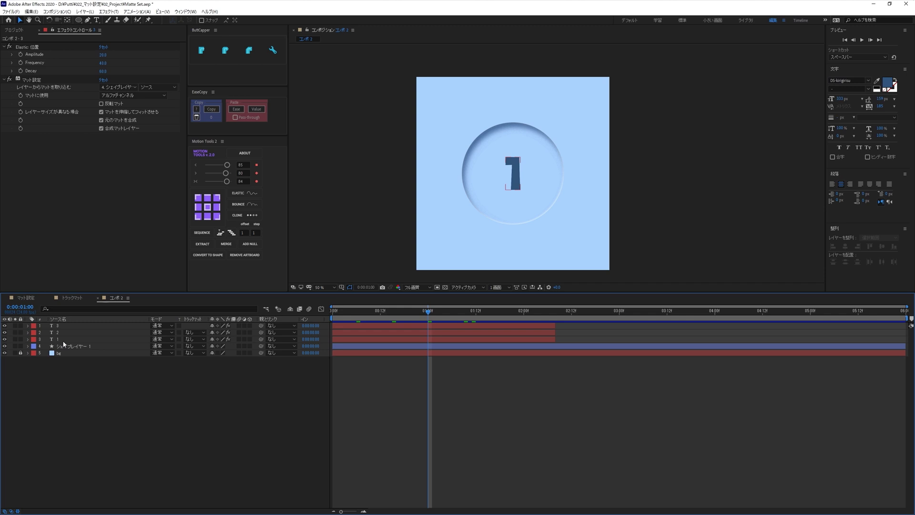
Select the 1, 2 and 3 text layers together in the Timeline
{"action": "left_click", "coordinate": [64, 340]}
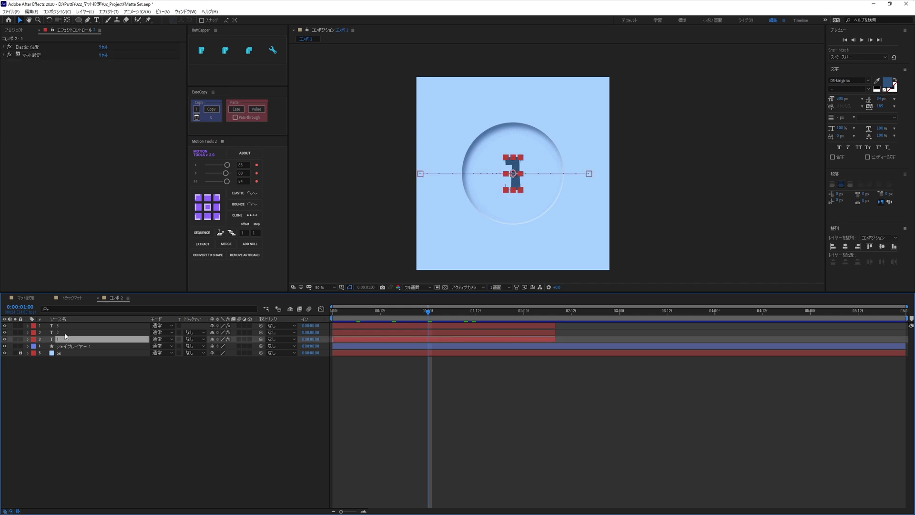
{"action": "key", "text": "ctrl+Up"}
{"action": "key", "text": "ctrl+Up"}
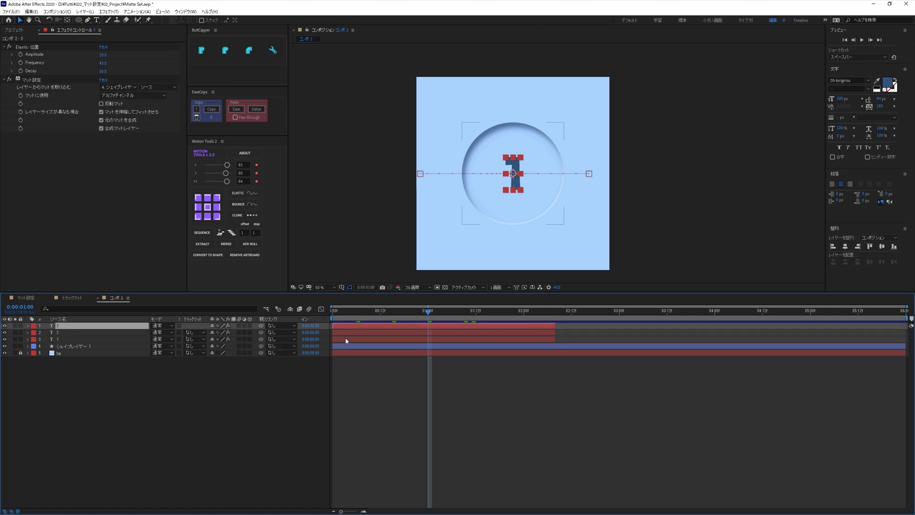
{"action": "left_click_drag", "start_coordinate": [347, 336], "coordinate": [370, 331]}
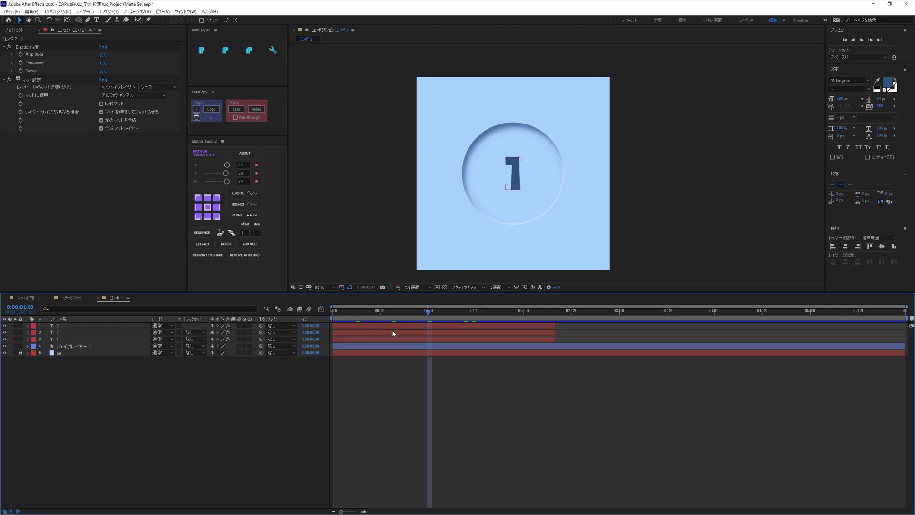
{"action": "left_click", "coordinate": [59, 340]}
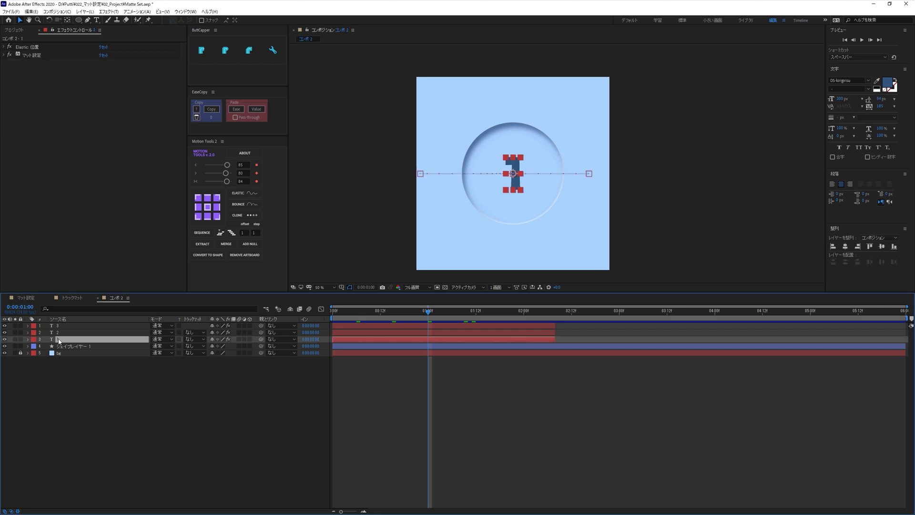
{"action": "left_click", "coordinate": [59, 332], "text": "shift"}
{"action": "left_click", "coordinate": [59, 326], "text": "shift"}
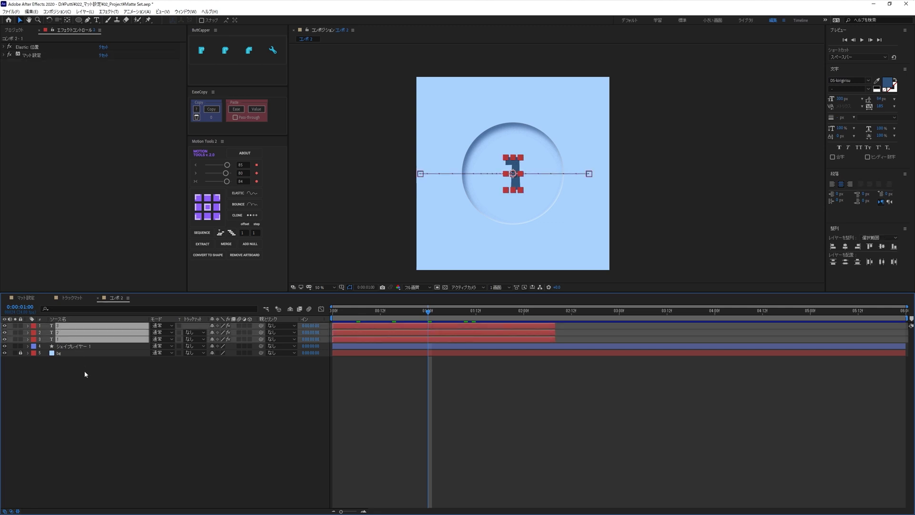
{"action": "left_click", "coordinate": [79, 370]}
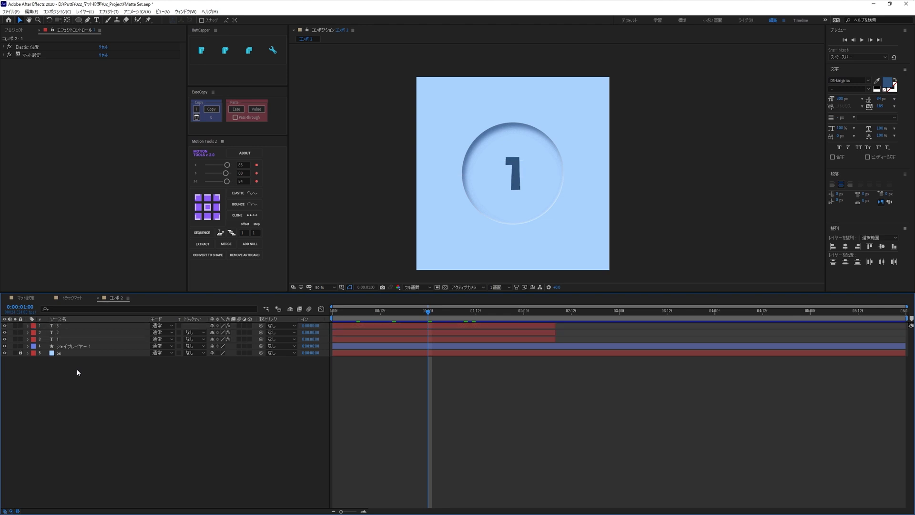
{"action": "left_click", "coordinate": [74, 328]}
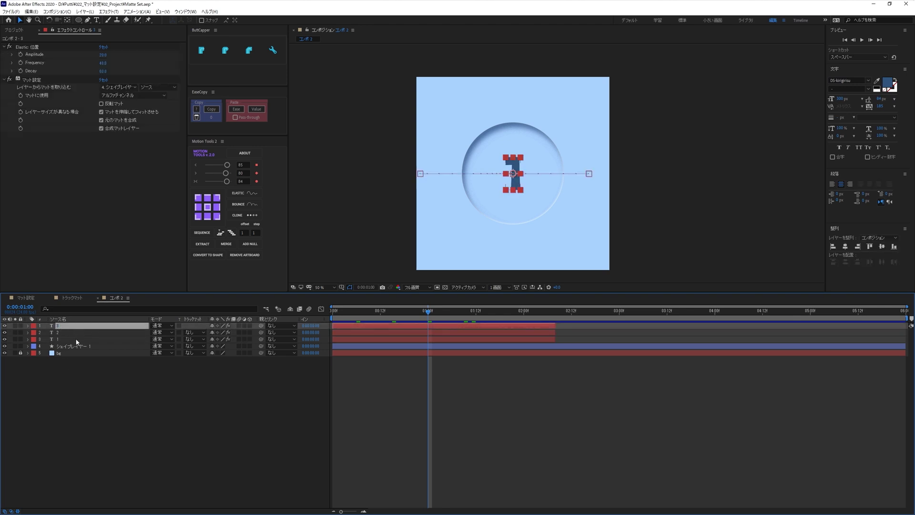
{"action": "left_click", "coordinate": [77, 339], "text": "shift"}
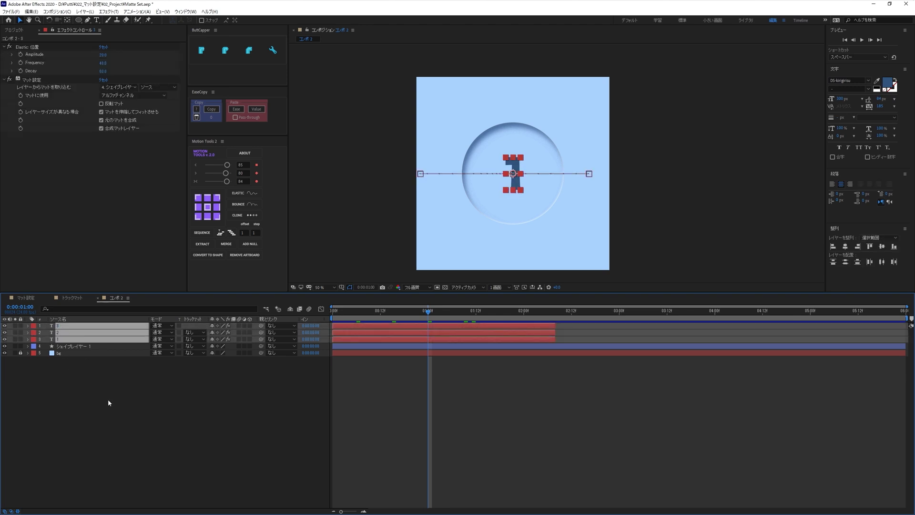
{"action": "left_click", "coordinate": [108, 398]}
{"action": "left_click", "coordinate": [61, 339]}
{"action": "left_click", "coordinate": [95, 326], "text": "shift"}
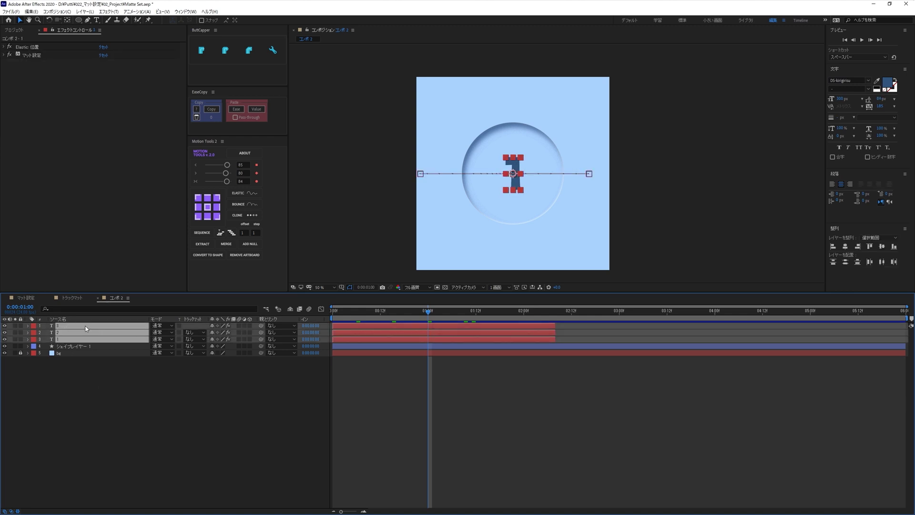
Sequence the number layers via Keyframe Assistant > Sequence Layers with overlap, and preview
{"action": "right_click", "coordinate": [97, 330]}
{"action": "mouse_move", "coordinate": [141, 235]}
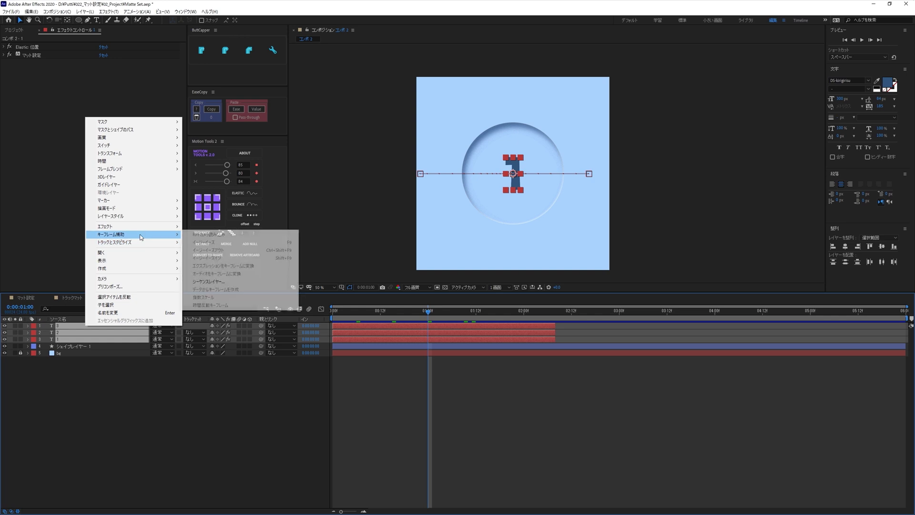
{"action": "left_click", "coordinate": [259, 283]}
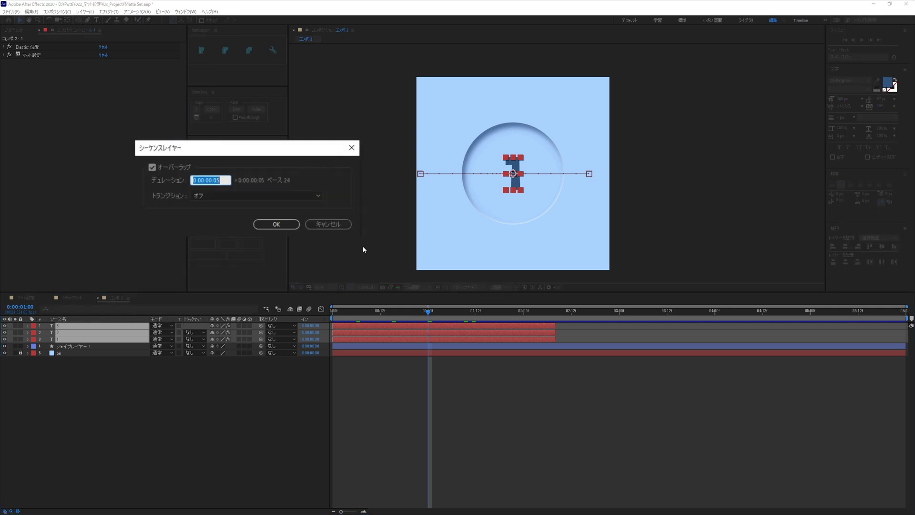
{"action": "left_click", "coordinate": [345, 191]}
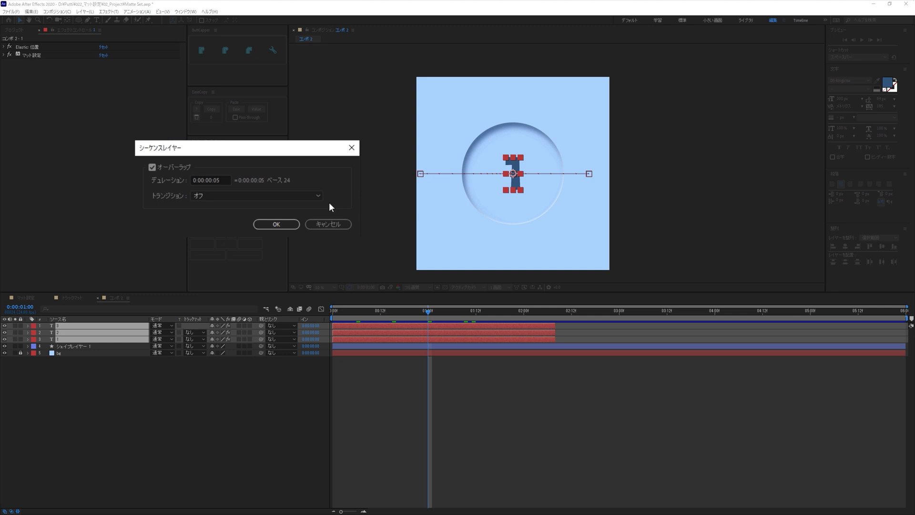
{"action": "left_click", "coordinate": [282, 224]}
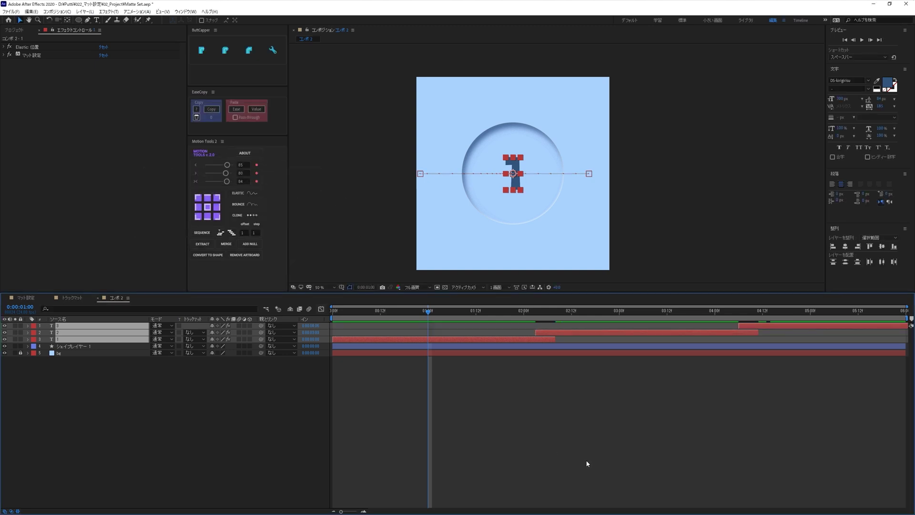
{"action": "key", "text": "space"}
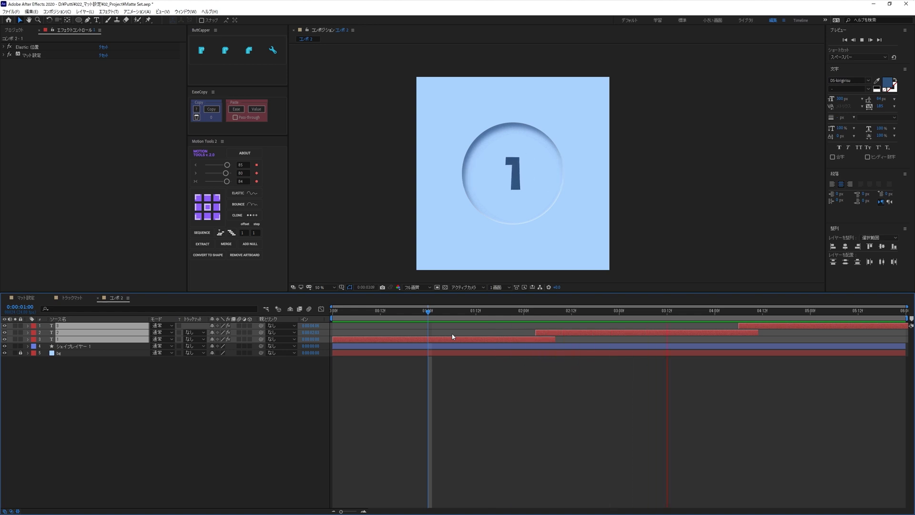
Re-sequence the layers with Overlap unticked so they run end to end, and preview
{"action": "right_click", "coordinate": [84, 325]}
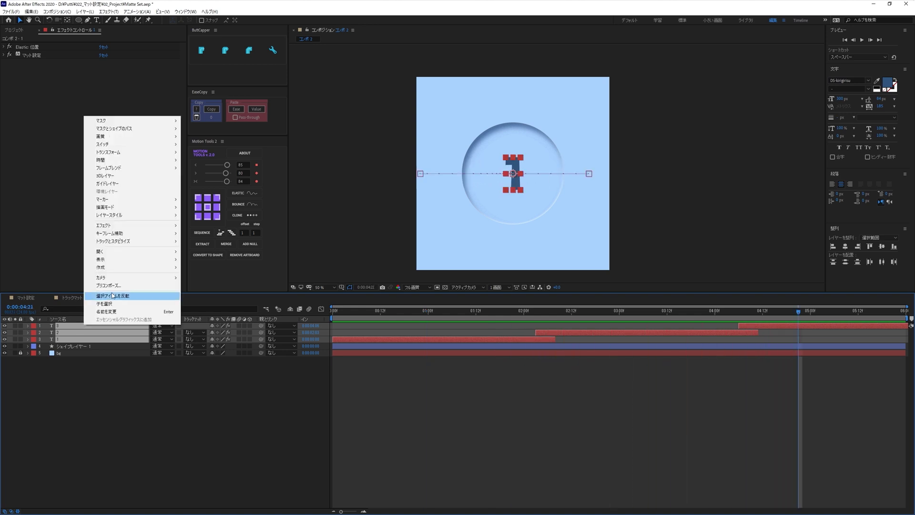
{"action": "mouse_move", "coordinate": [136, 235]}
{"action": "left_click", "coordinate": [207, 280]}
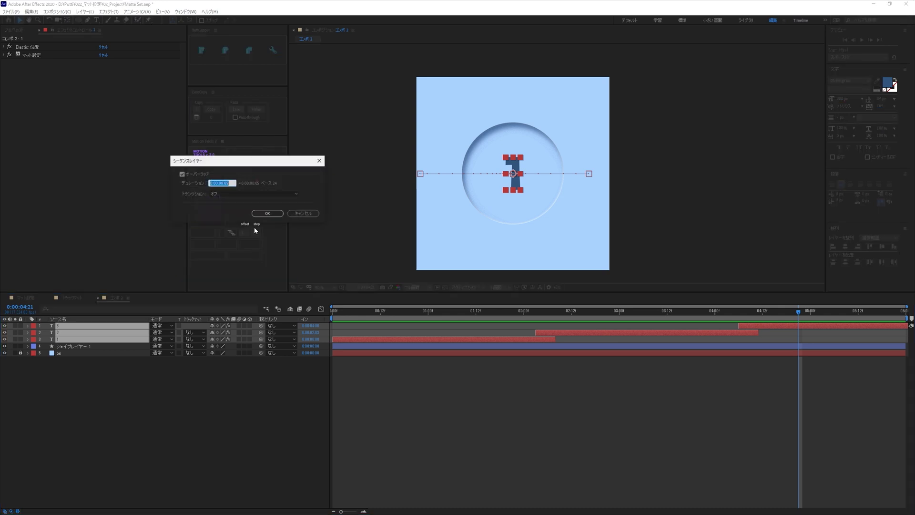
{"action": "left_click", "coordinate": [181, 175]}
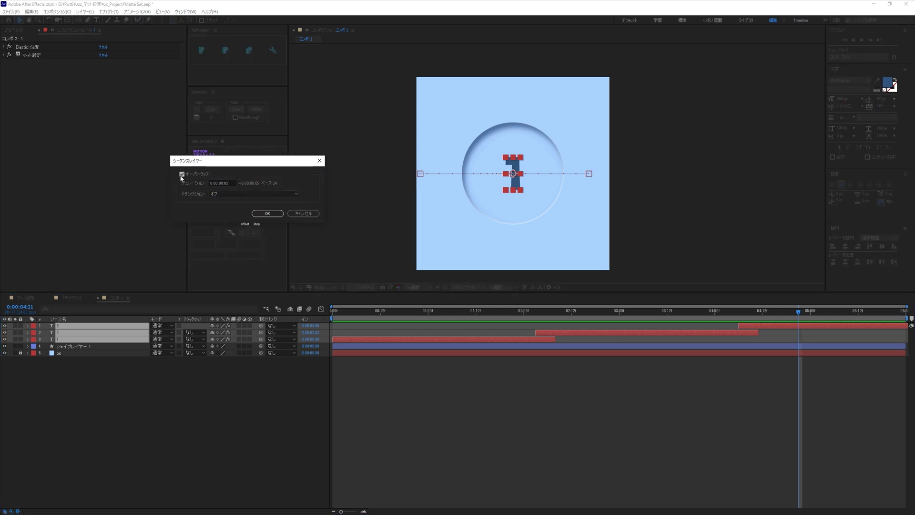
{"action": "left_click", "coordinate": [268, 215]}
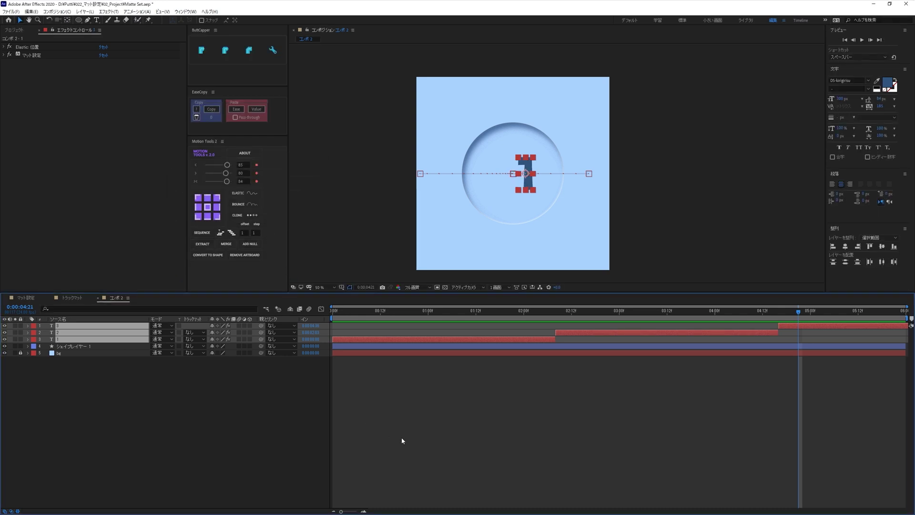
{"action": "key", "text": "space"}
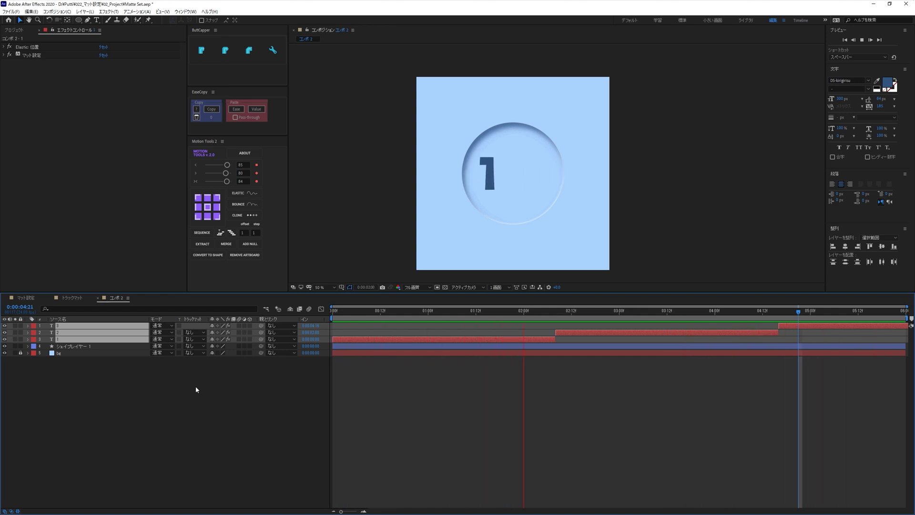
Stop the preview, reopen Sequence Layers, and cancel it without changes
{"action": "key", "text": "h"}
{"action": "key", "text": "space"}
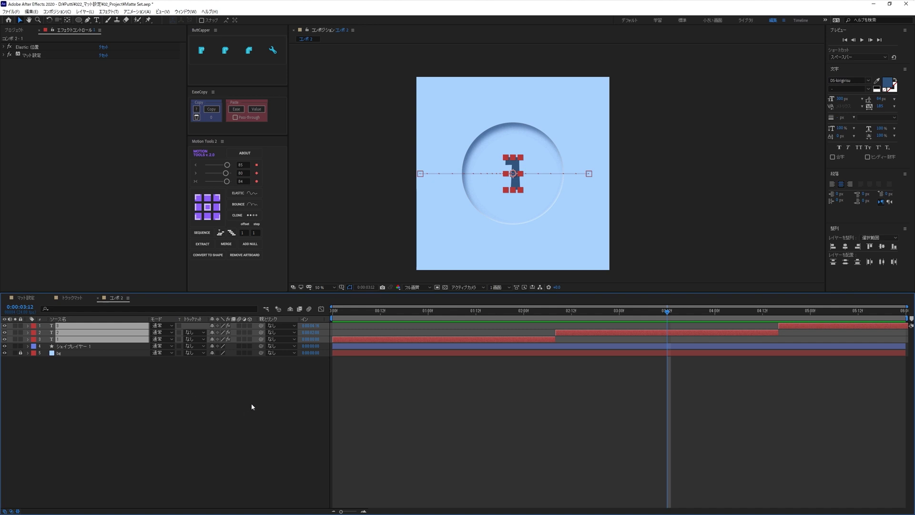
{"action": "right_click", "coordinate": [113, 335]}
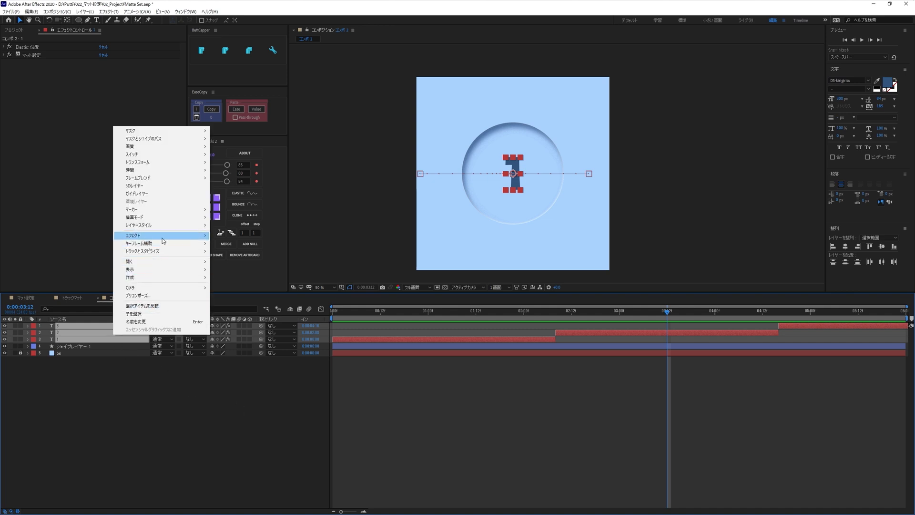
{"action": "mouse_move", "coordinate": [166, 245]}
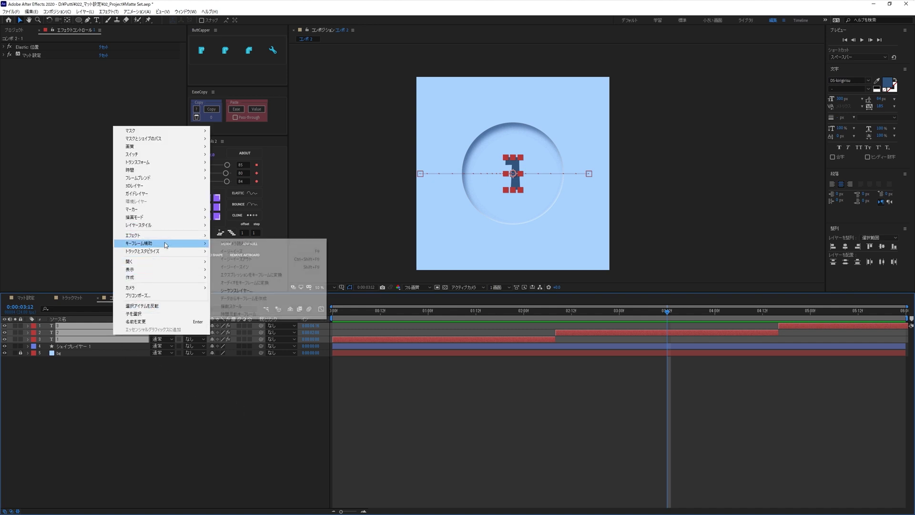
{"action": "left_click", "coordinate": [236, 290]}
{"action": "left_click", "coordinate": [153, 167]}
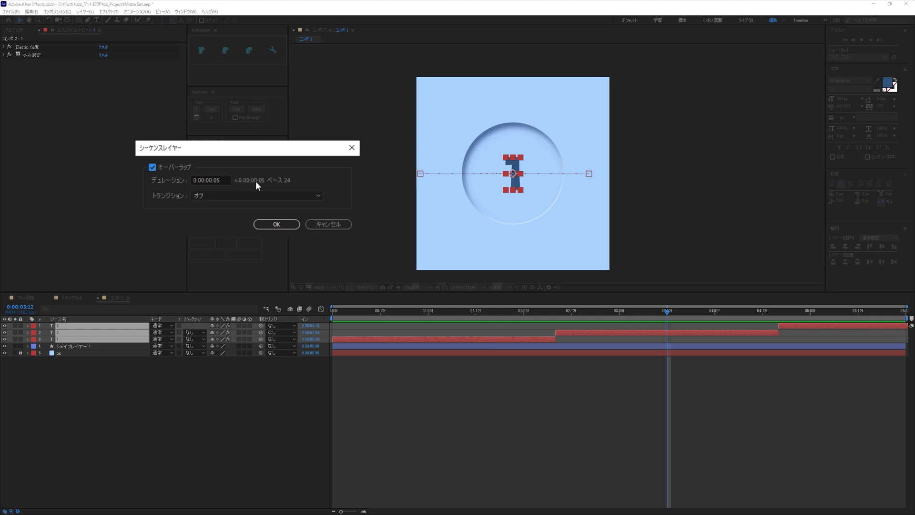
{"action": "left_click", "coordinate": [342, 224]}
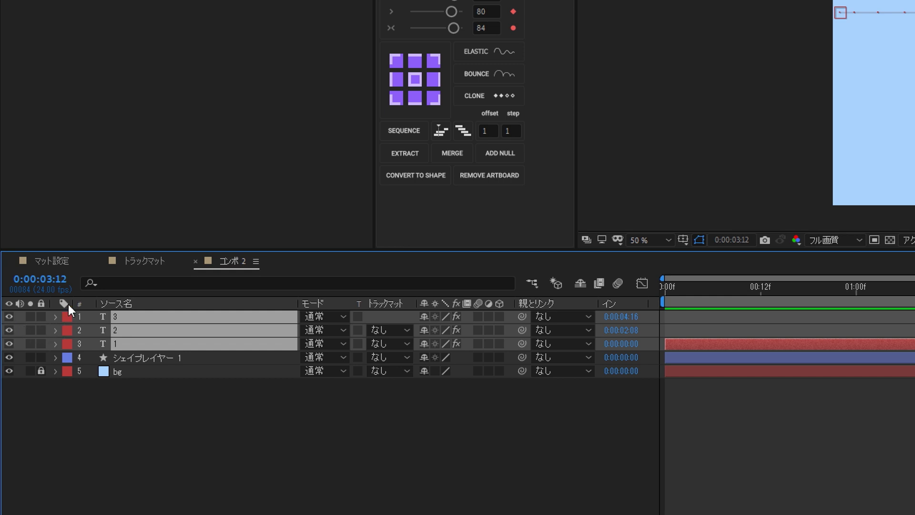
Switch the current-time display to a frame count, showing frame 84
{"action": "left_click", "coordinate": [38, 283], "text": "ctrl"}
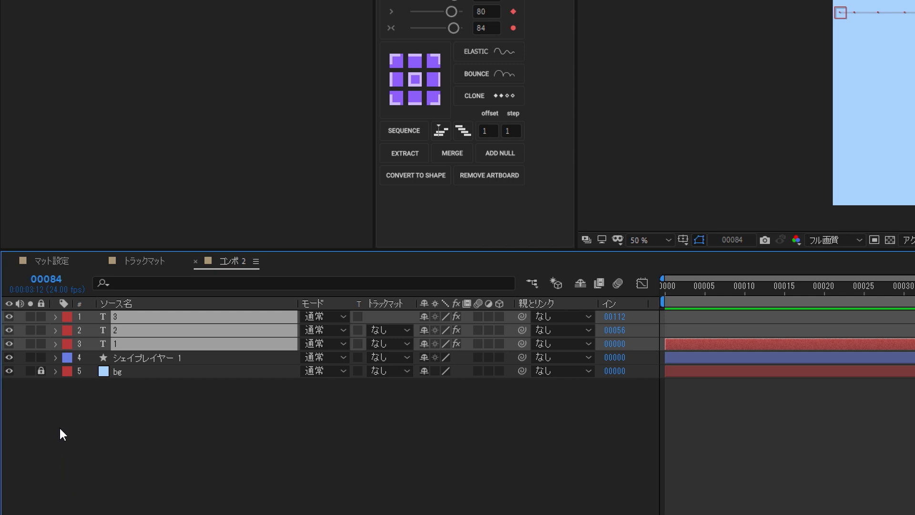
{"action": "left_click", "coordinate": [57, 285], "text": "ctrl"}
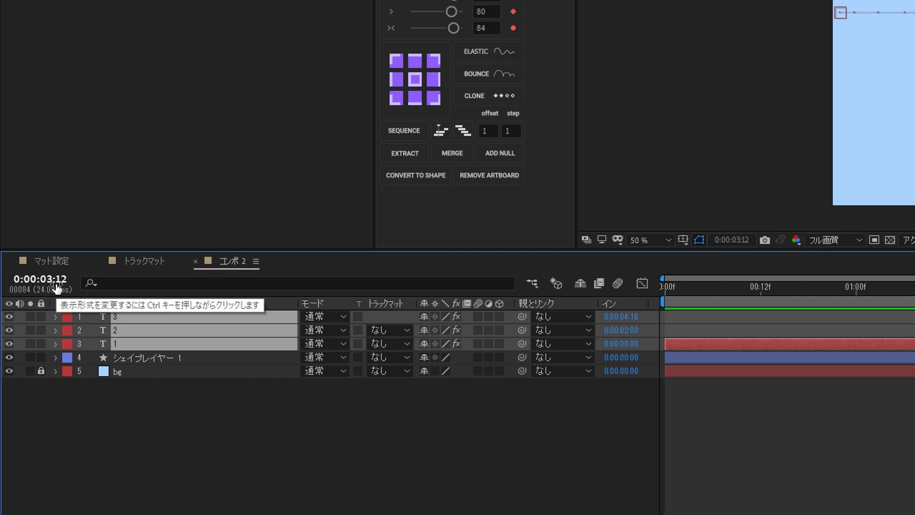
{"action": "left_click", "coordinate": [58, 286], "text": "ctrl"}
Sequence the three number layers with Overlap enabled and a 10-frame overlap duration
{"action": "right_click", "coordinate": [81, 337]}
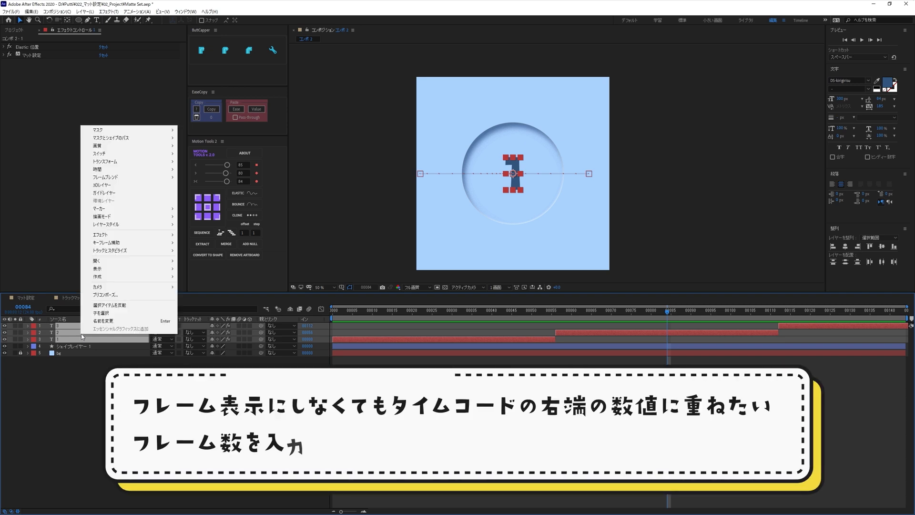
{"action": "left_click", "coordinate": [103, 320]}
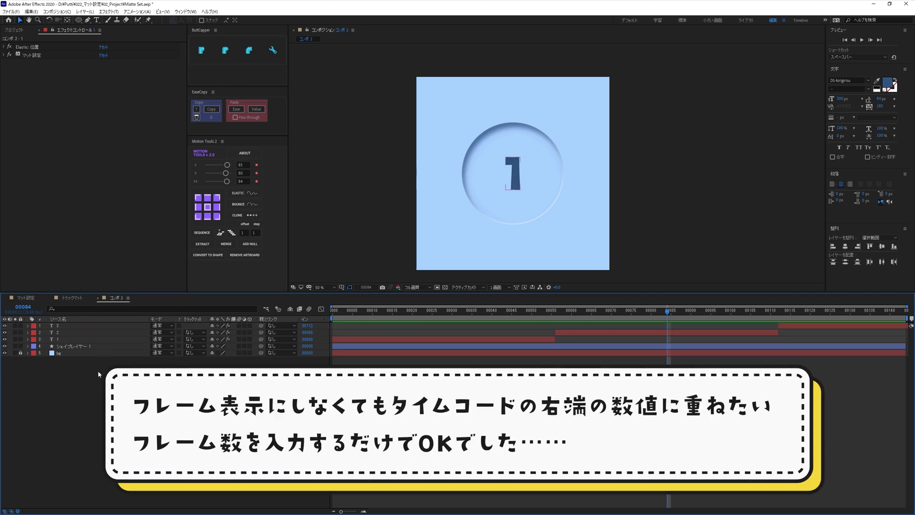
{"action": "left_click", "coordinate": [61, 326], "text": "shift"}
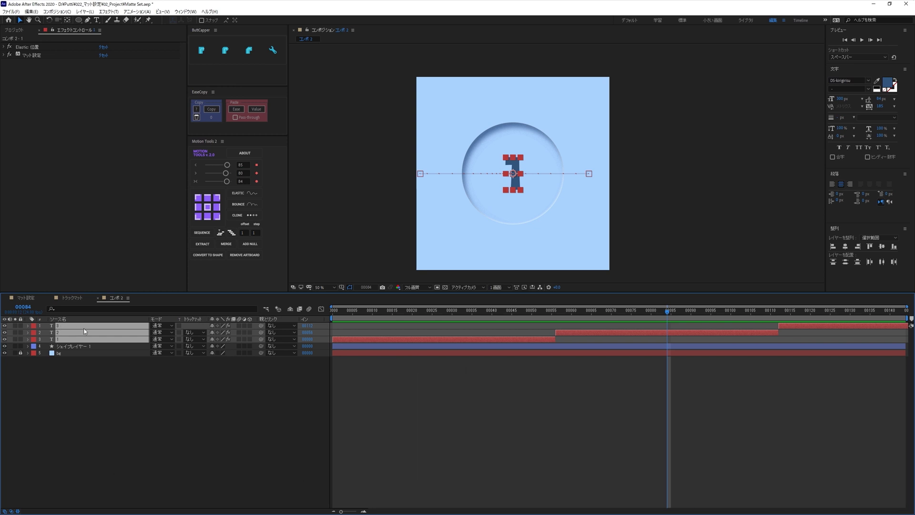
{"action": "right_click", "coordinate": [90, 332]}
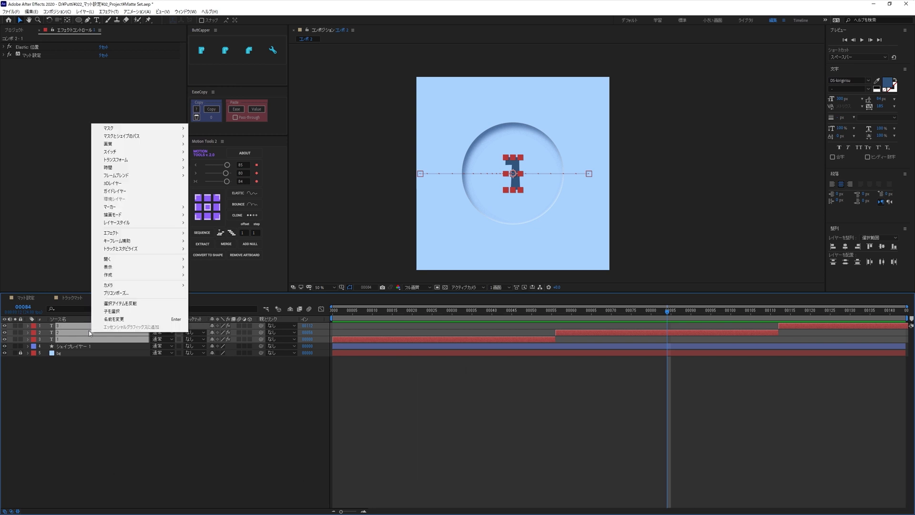
{"action": "mouse_move", "coordinate": [157, 240]}
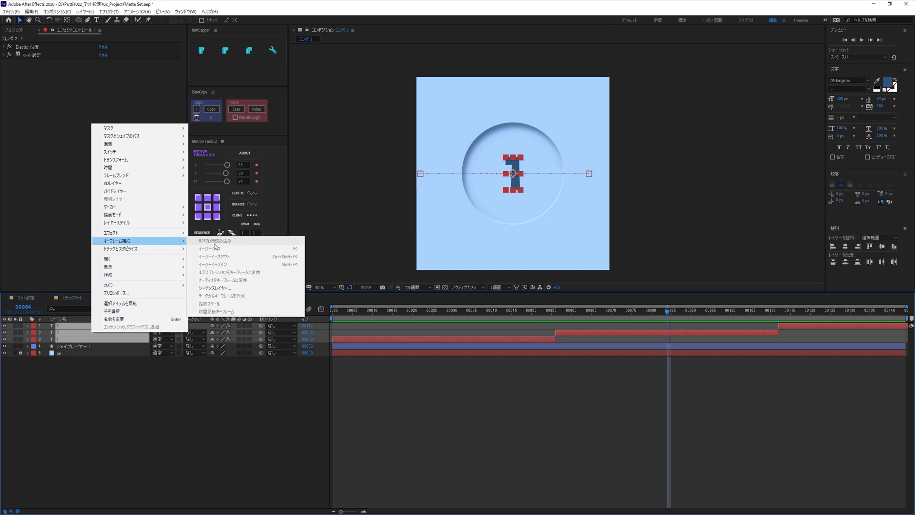
{"action": "left_click", "coordinate": [226, 288]}
{"action": "left_click", "coordinate": [152, 167]}
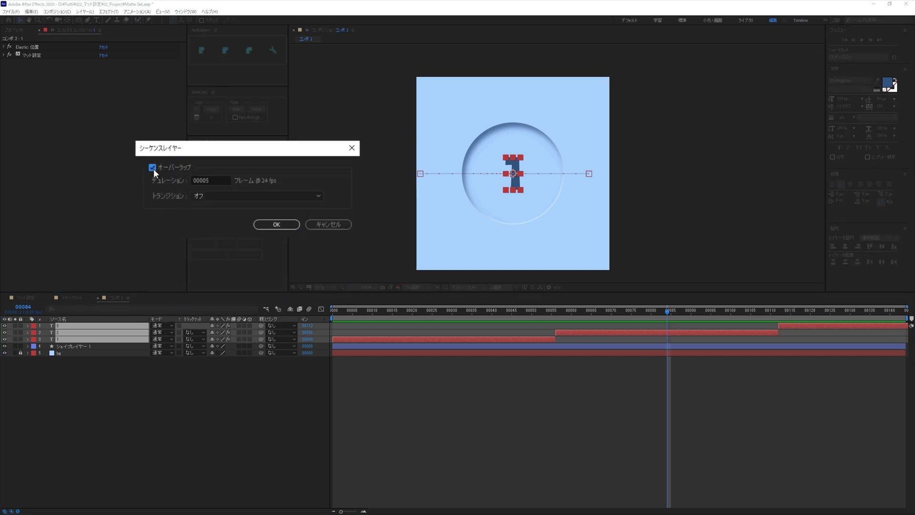
{"action": "key", "text": "Tab"}
{"action": "type", "text": "10"}
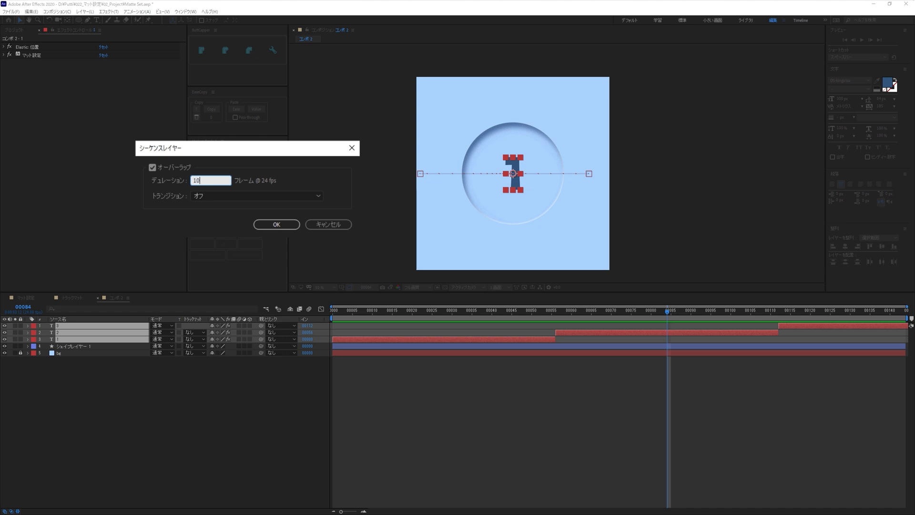
{"action": "left_click", "coordinate": [276, 224]}
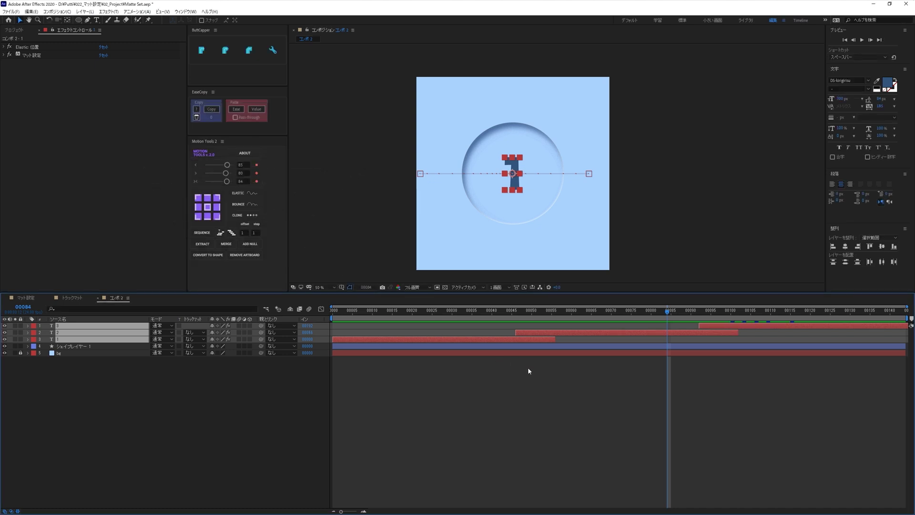
Try re-sequencing with a 20-frame overlap, check the timing at frame 00056, then undo it
{"action": "right_click", "coordinate": [99, 340]}
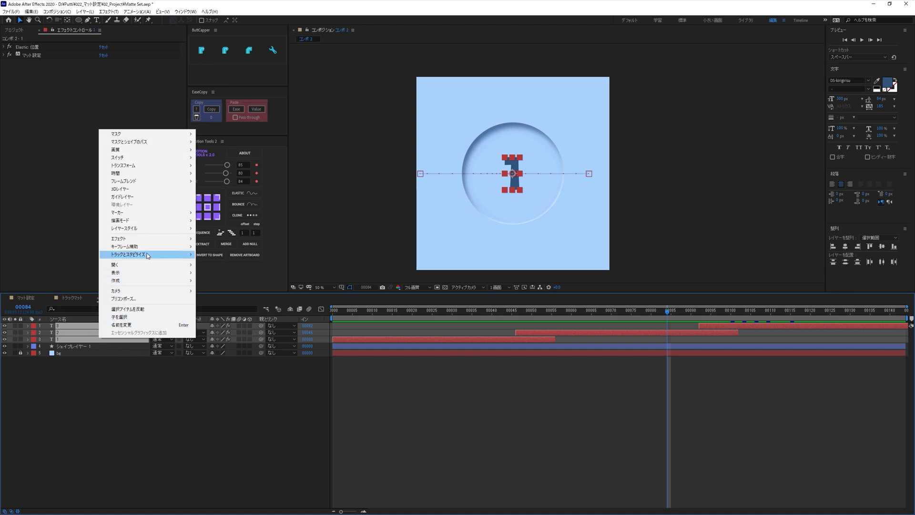
{"action": "mouse_move", "coordinate": [157, 247]}
{"action": "left_click", "coordinate": [222, 294]}
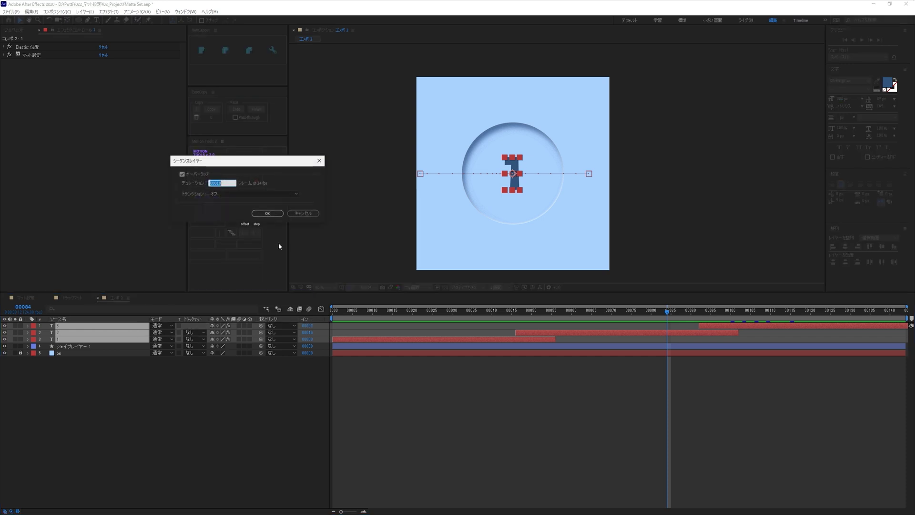
{"action": "left_click_drag", "start_coordinate": [288, 163], "coordinate": [317, 170]}
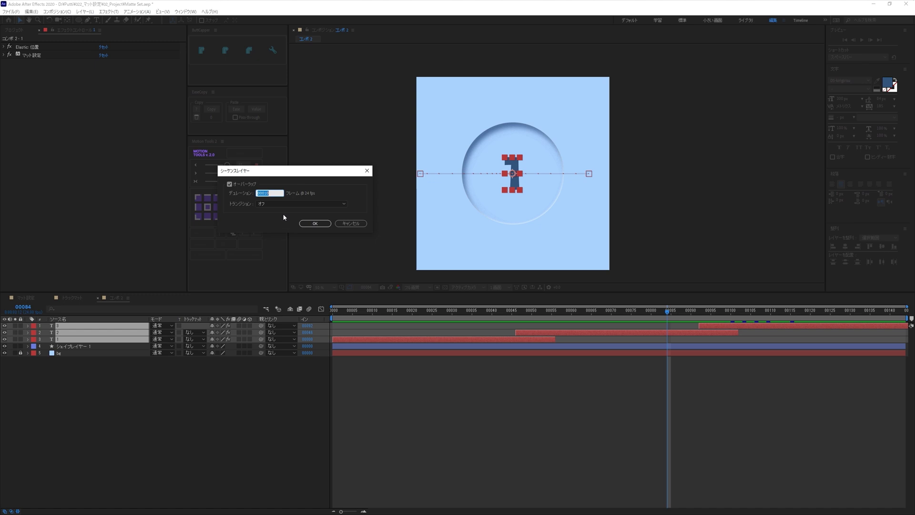
{"action": "type", "text": "20"}
{"action": "left_click", "coordinate": [315, 223]}
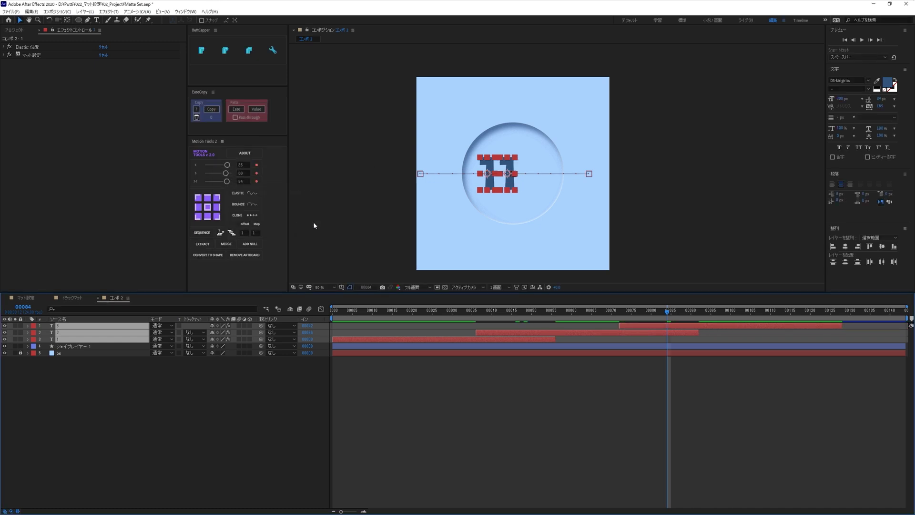
{"action": "left_click", "coordinate": [555, 312]}
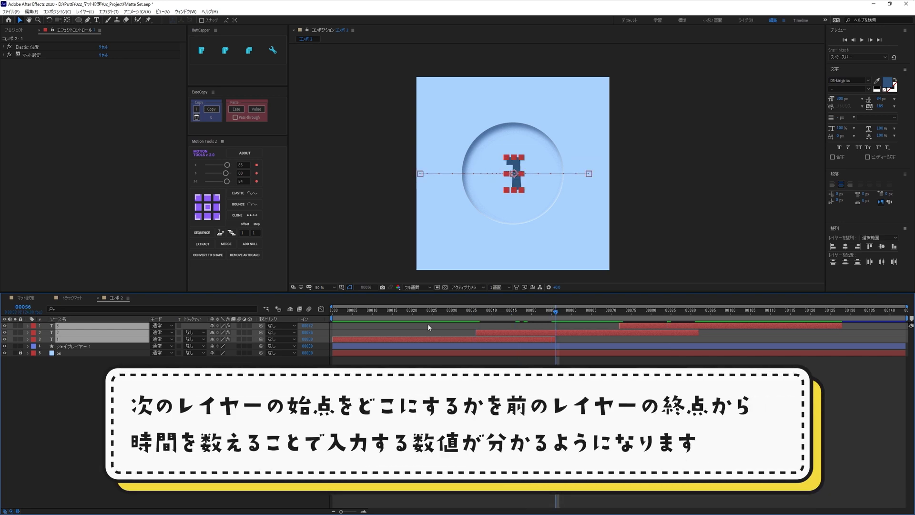
{"action": "key", "text": "F2"}
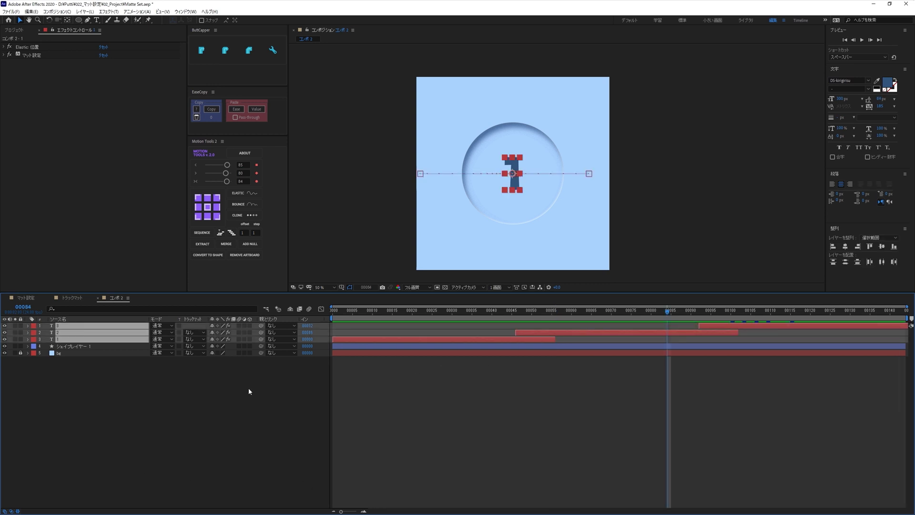
{"action": "right_click", "coordinate": [107, 341]}
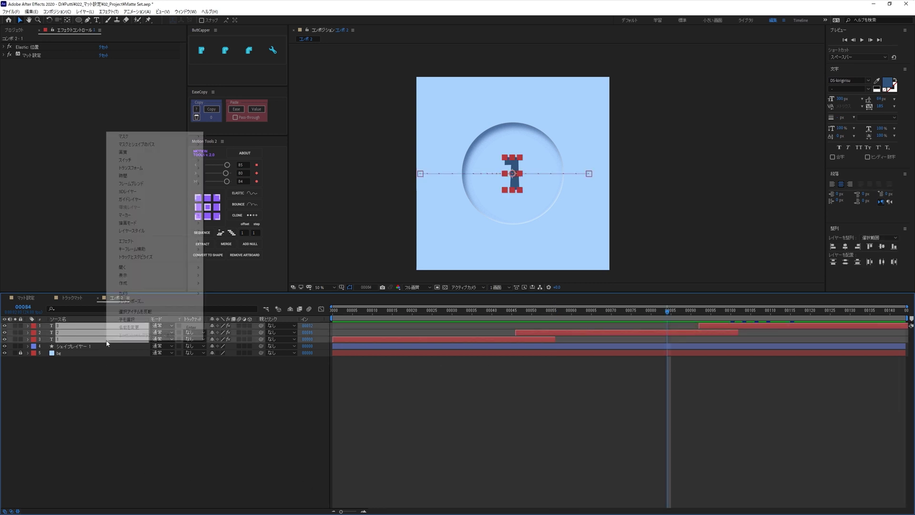
Re-sequence the layers with a 20-frame overlap and the Cross Dissolve Front and Back Layers transition
{"action": "mouse_move", "coordinate": [158, 251]}
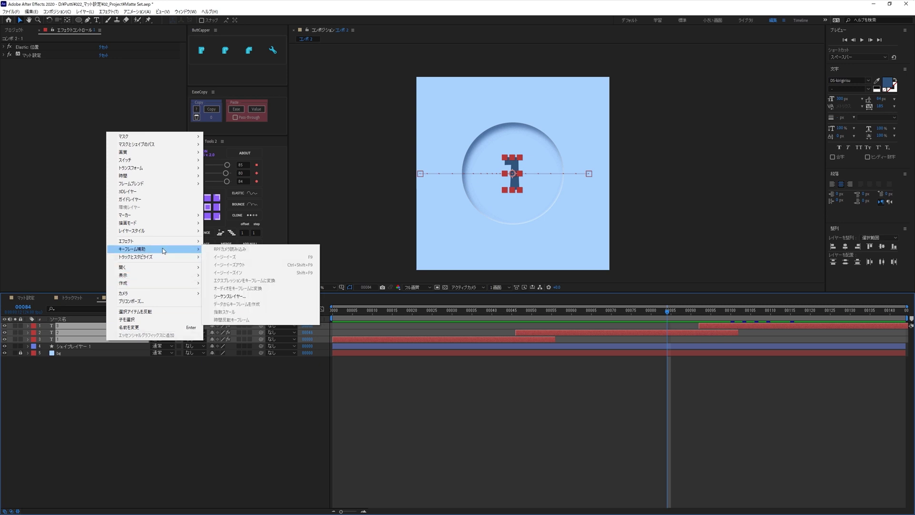
{"action": "left_click", "coordinate": [225, 292]}
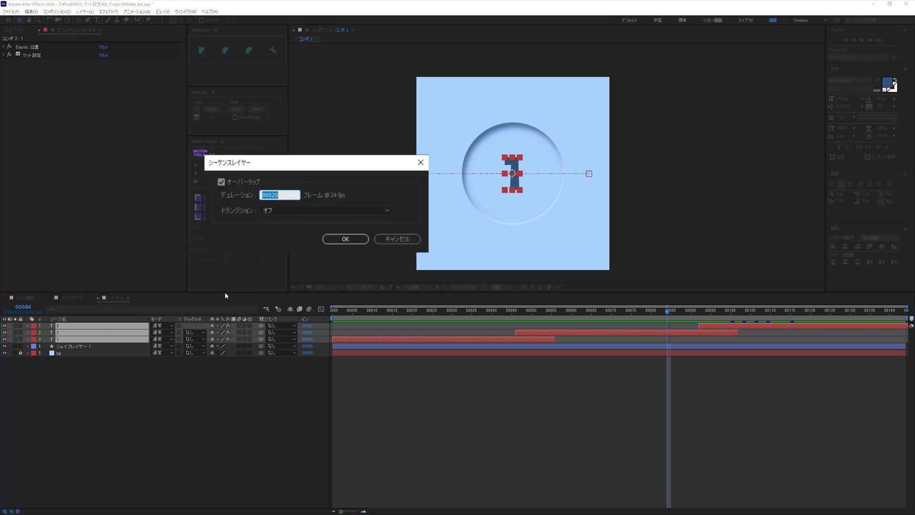
{"action": "left_click", "coordinate": [278, 210]}
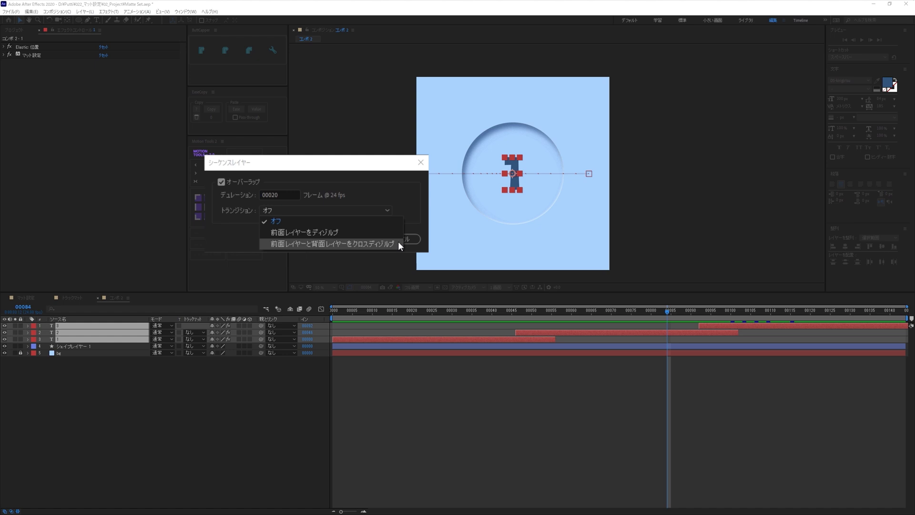
{"action": "left_click", "coordinate": [398, 243]}
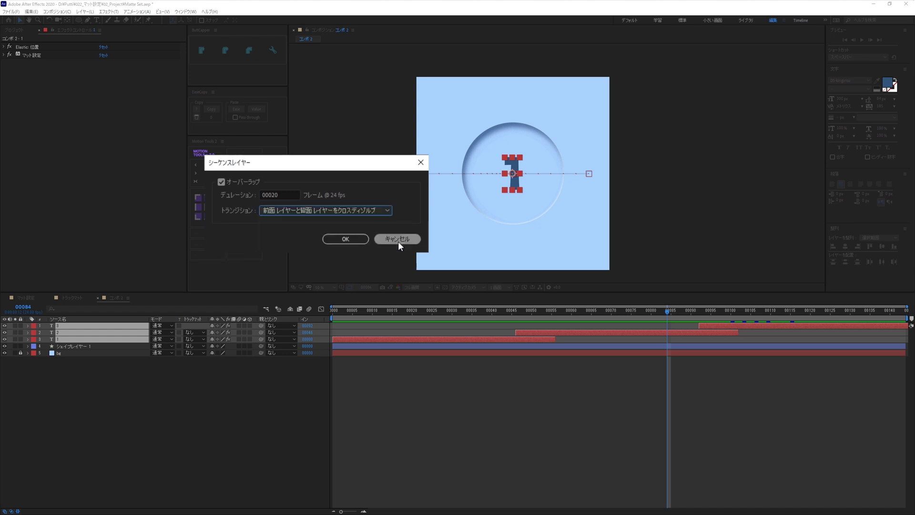
{"action": "left_click", "coordinate": [344, 239]}
Show the keyframed properties, select layers 1 and 2's Opacity keyframes, and scrub the cross-fade
{"action": "key", "text": "u"}
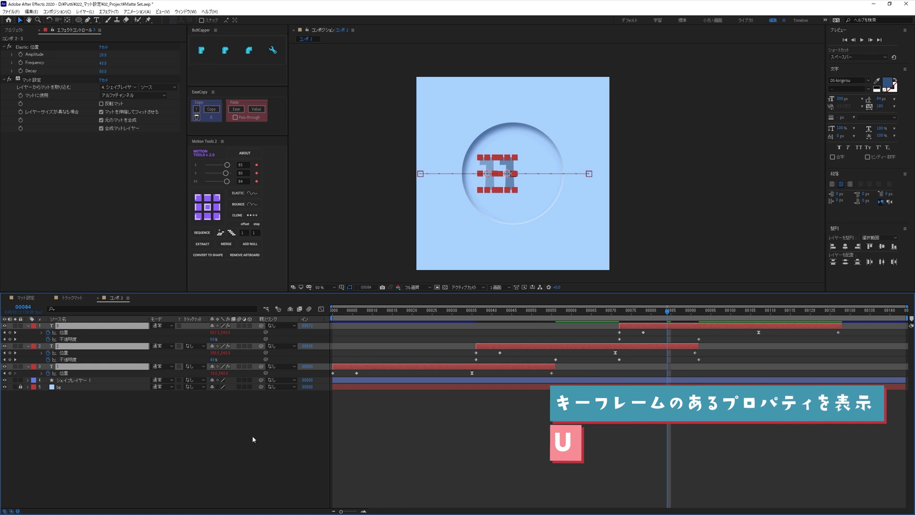
{"action": "left_click", "coordinate": [71, 360]}
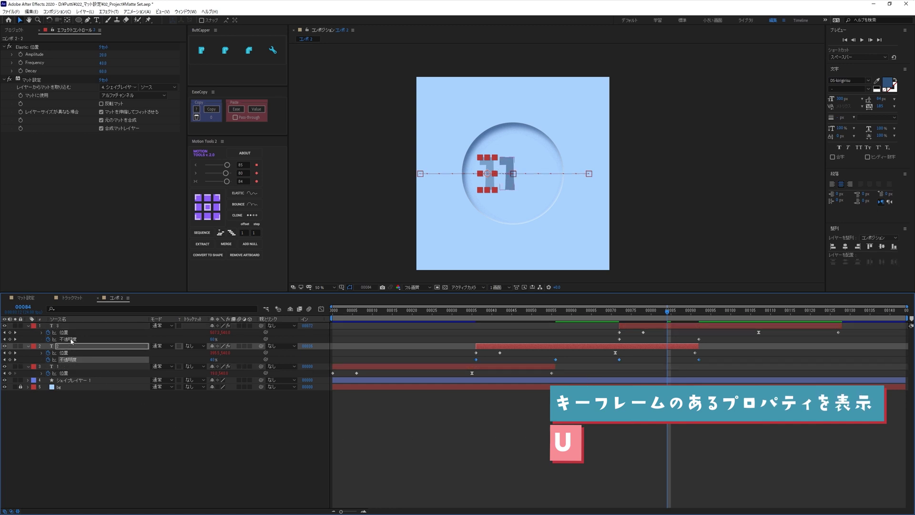
{"action": "left_click", "coordinate": [71, 339], "text": "shift"}
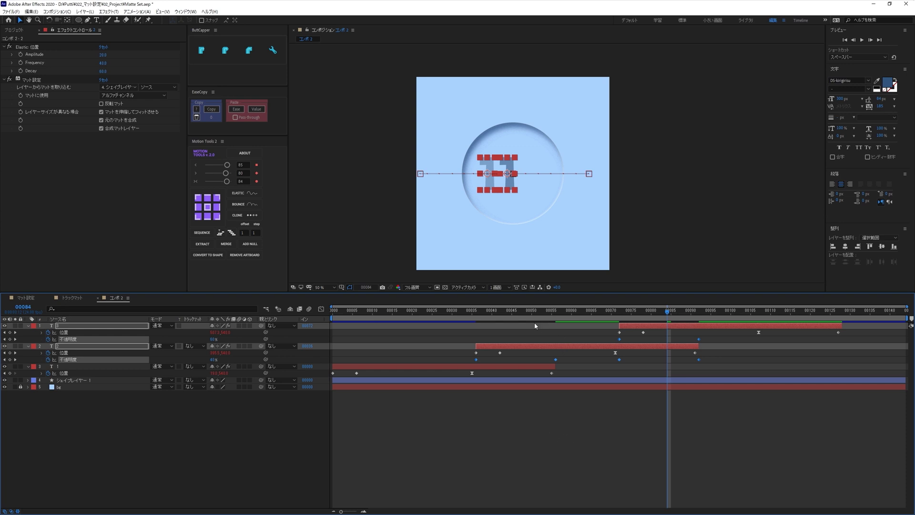
{"action": "mouse_move", "coordinate": [478, 316]}
{"action": "left_mouse_down"}
{"action": "mouse_move", "coordinate": [727, 368]}
{"action": "mouse_move", "coordinate": [706, 365]}
{"action": "left_mouse_up"}
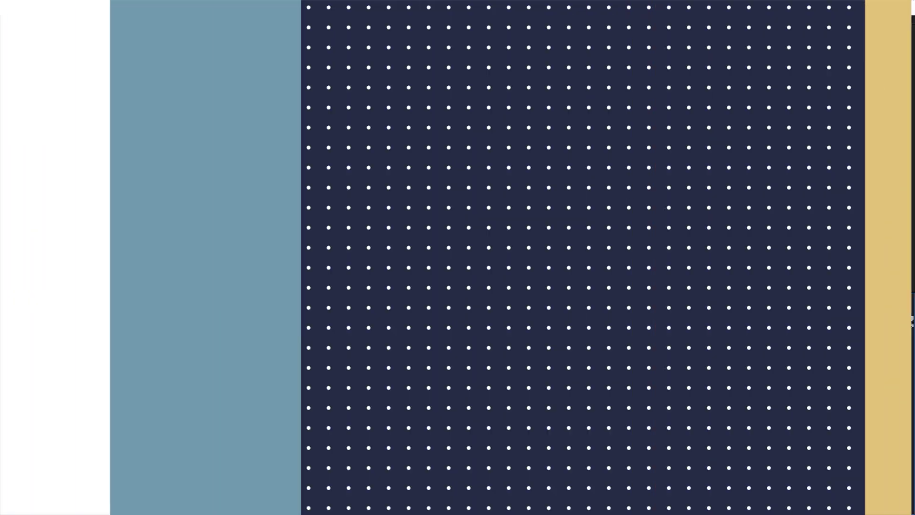
Inspect the text of the 2 and 3 number layers, then preview the number sequence
{"action": "left_click_drag", "start_coordinate": [502, 314], "coordinate": [622, 335]}
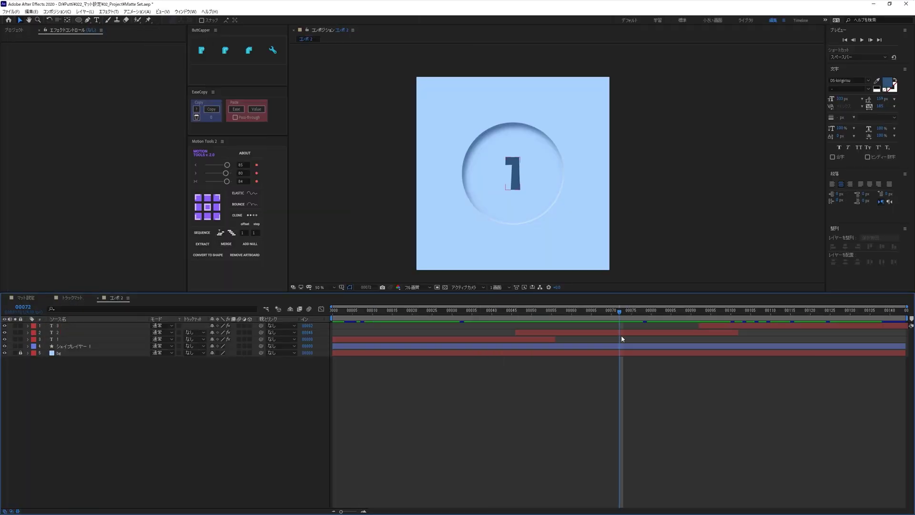
{"action": "left_click", "coordinate": [621, 332]}
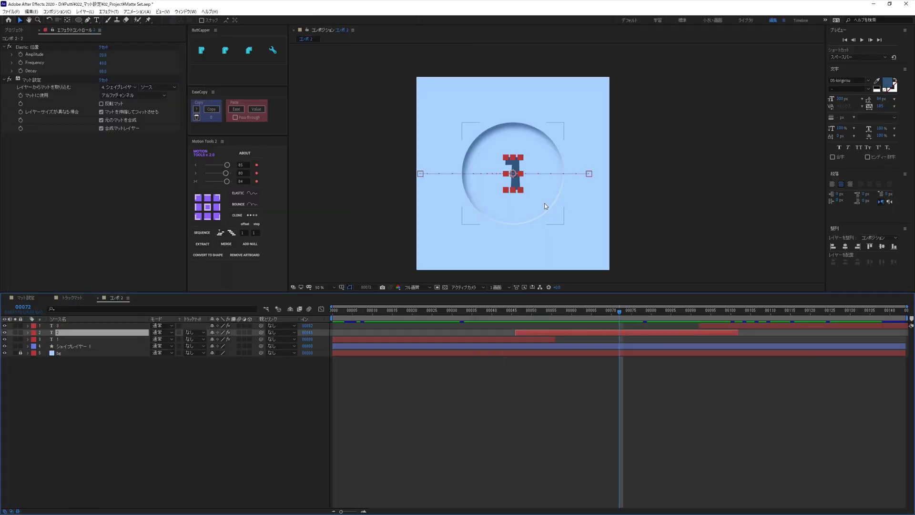
{"action": "double_click", "coordinate": [509, 185]}
{"action": "type", "text": "2"}
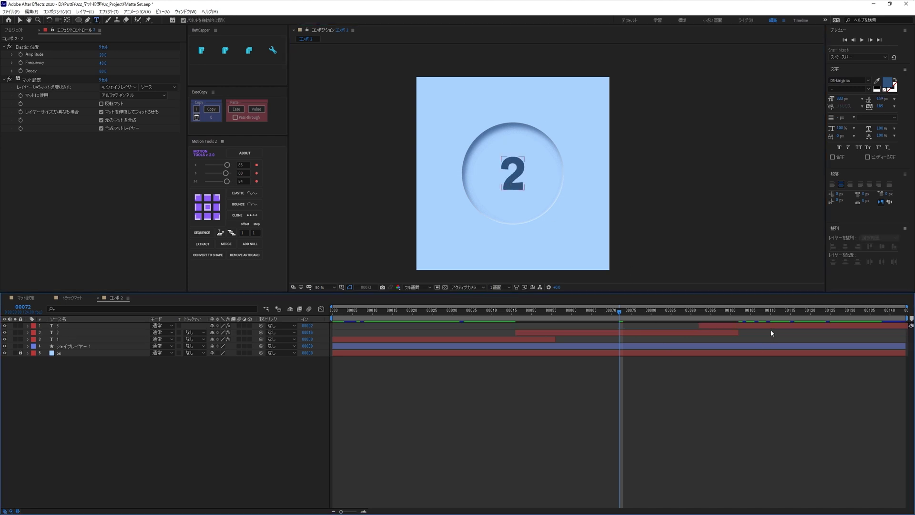
{"action": "left_click", "coordinate": [771, 326]}
{"action": "left_click", "coordinate": [774, 310]}
{"action": "left_click", "coordinate": [508, 178]}
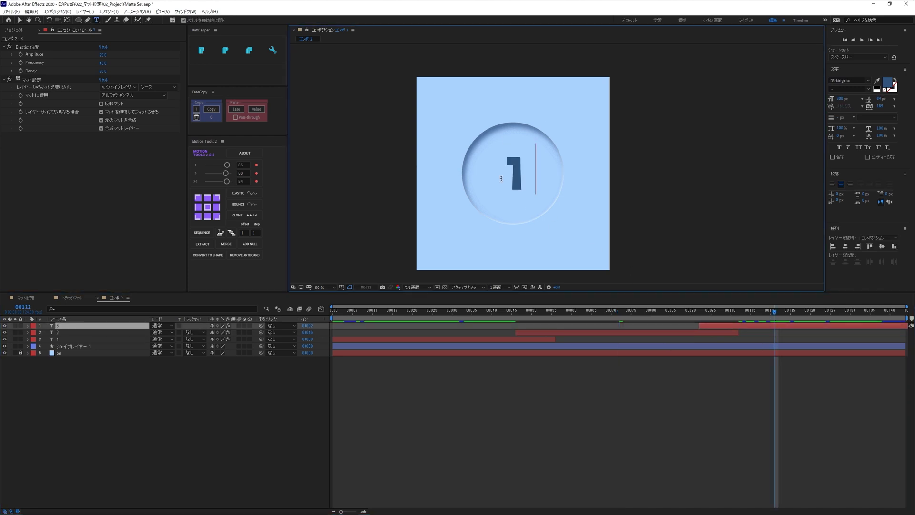
{"action": "key", "text": "Escape"}
{"action": "left_click", "coordinate": [487, 374]}
{"action": "key", "text": "space"}
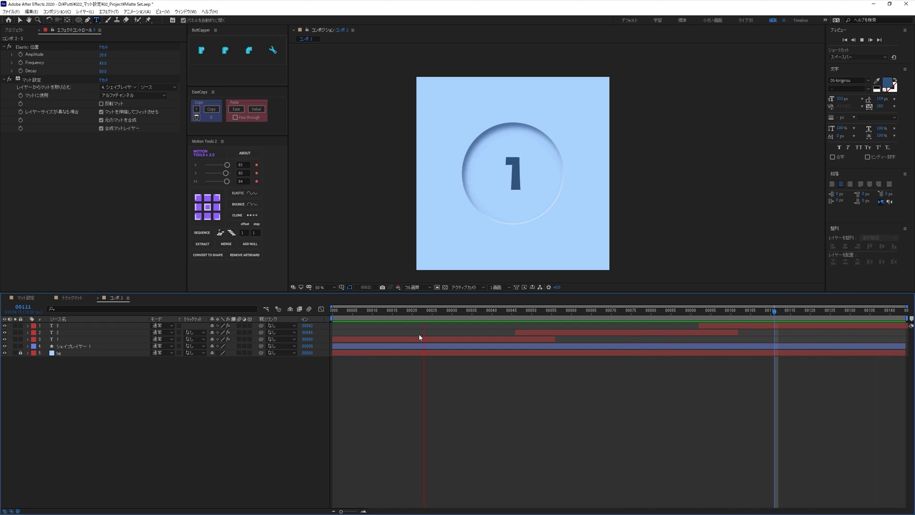
Play the トラックマット comp for comparison and switch back and forth with コンポ 2
{"action": "left_click", "coordinate": [71, 297]}
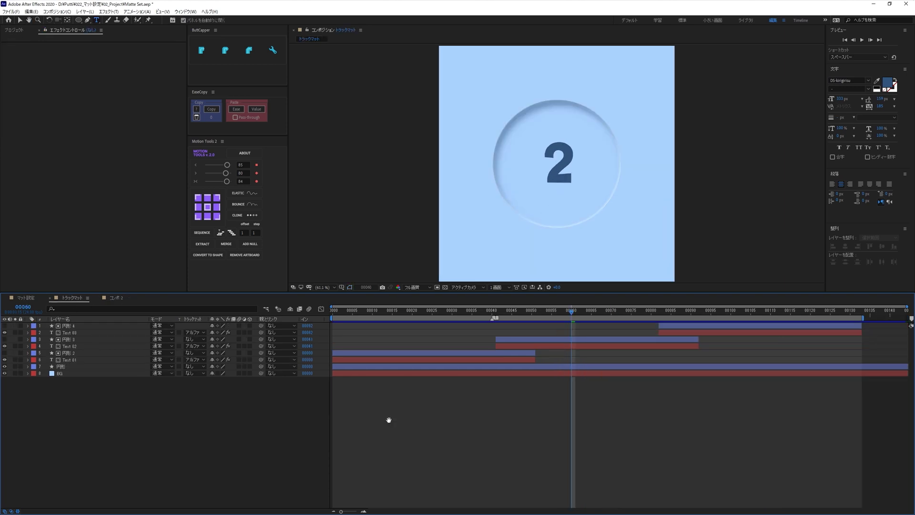
{"action": "key", "text": "space"}
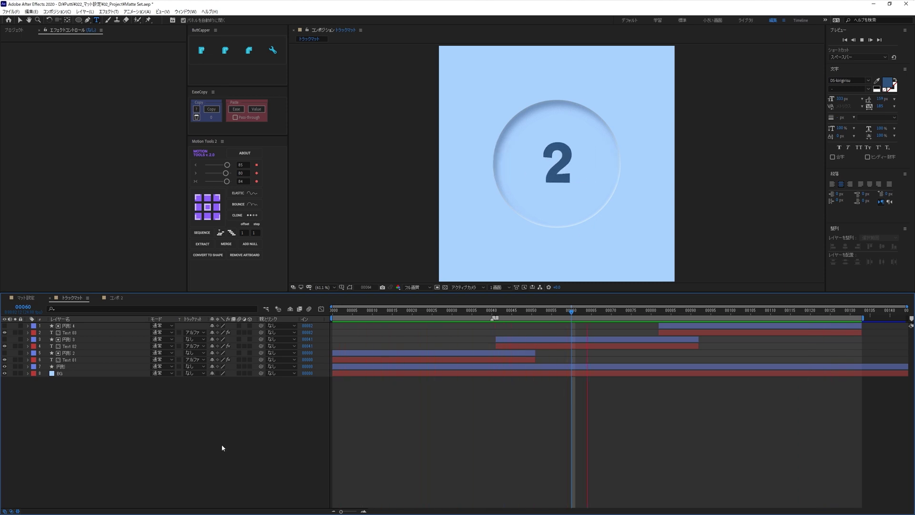
{"action": "key", "text": "space"}
{"action": "left_click", "coordinate": [114, 298]}
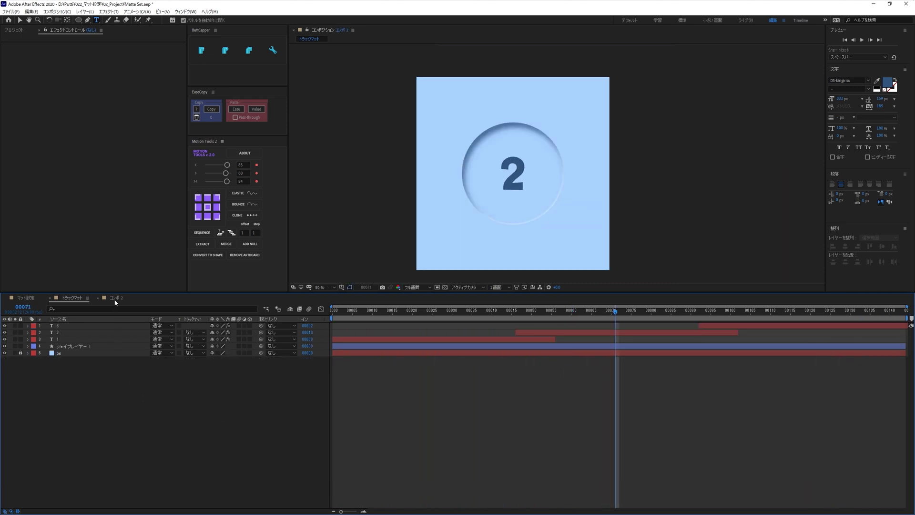
{"action": "left_click", "coordinate": [71, 299]}
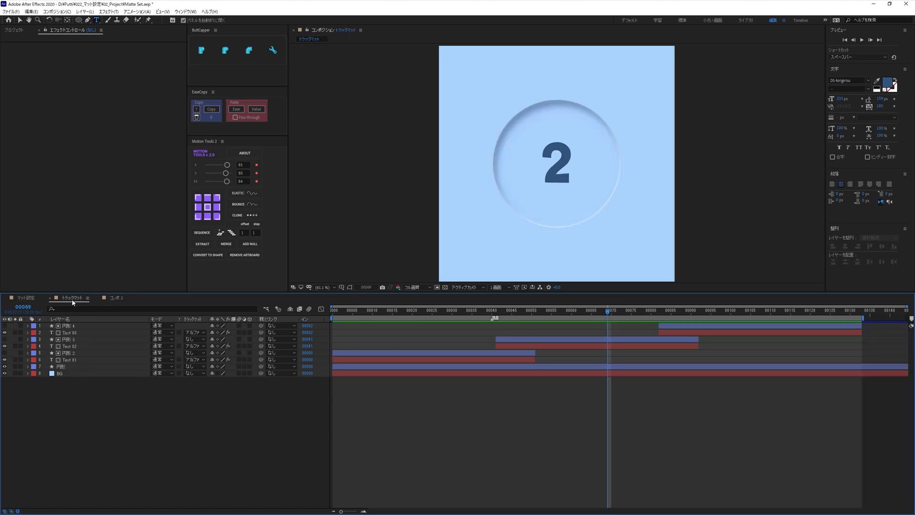
{"action": "left_click", "coordinate": [114, 299]}
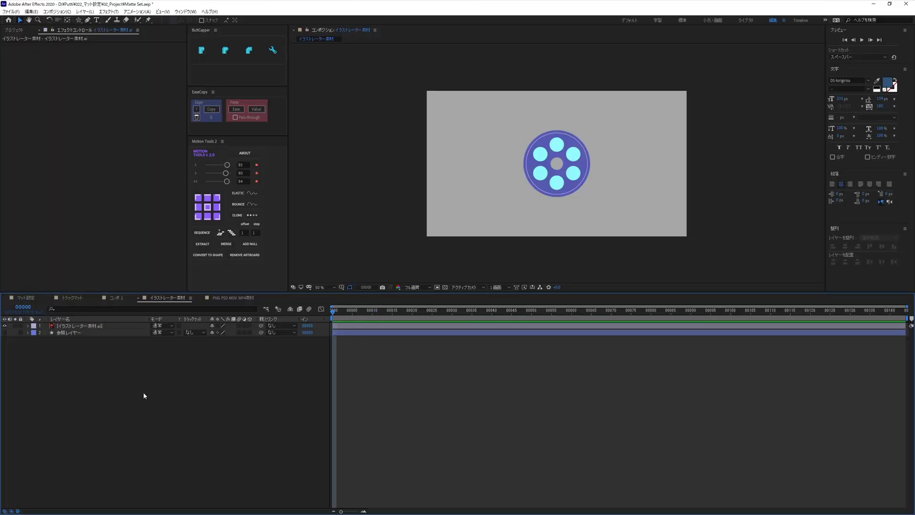
Apply Matte Set to the Illustrator badge layer, taking the matte from 2. 参照レイヤー
{"action": "left_click", "coordinate": [87, 327]}
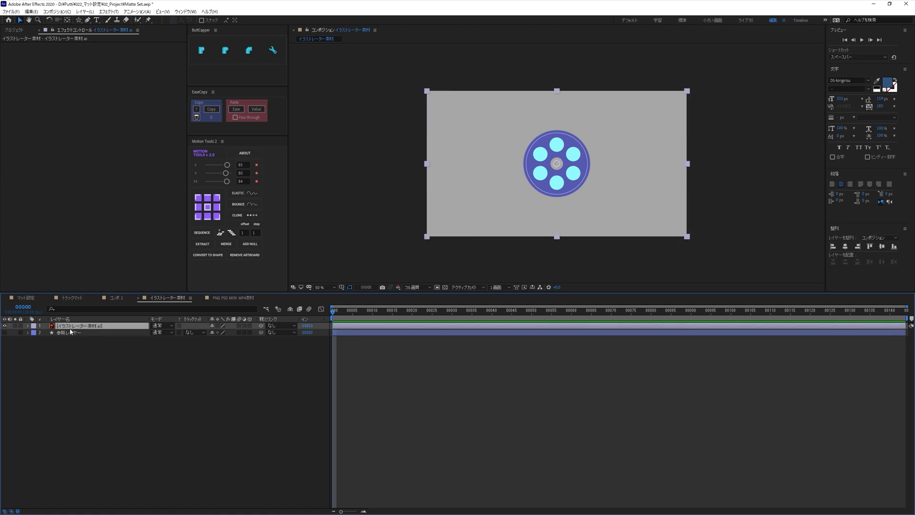
{"action": "key", "text": "ctrl+space"}
{"action": "type", "text": "matte"}
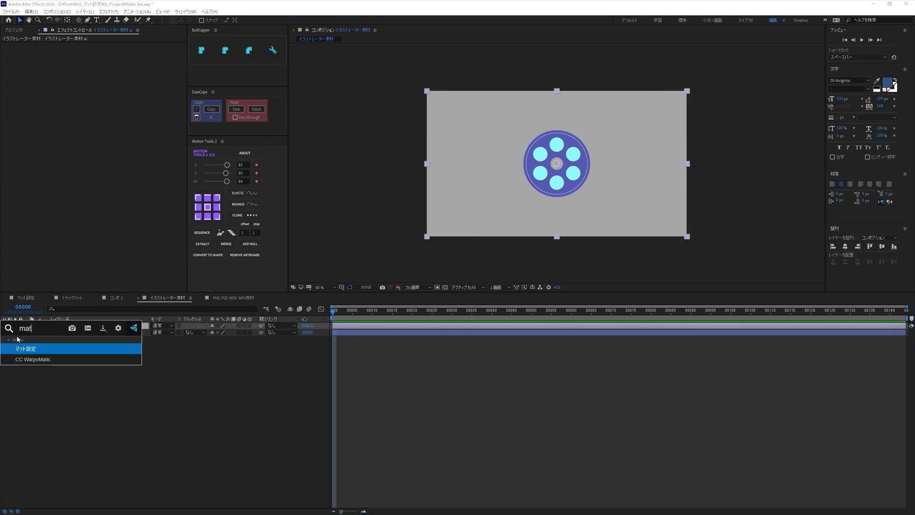
{"action": "key", "text": "Return"}
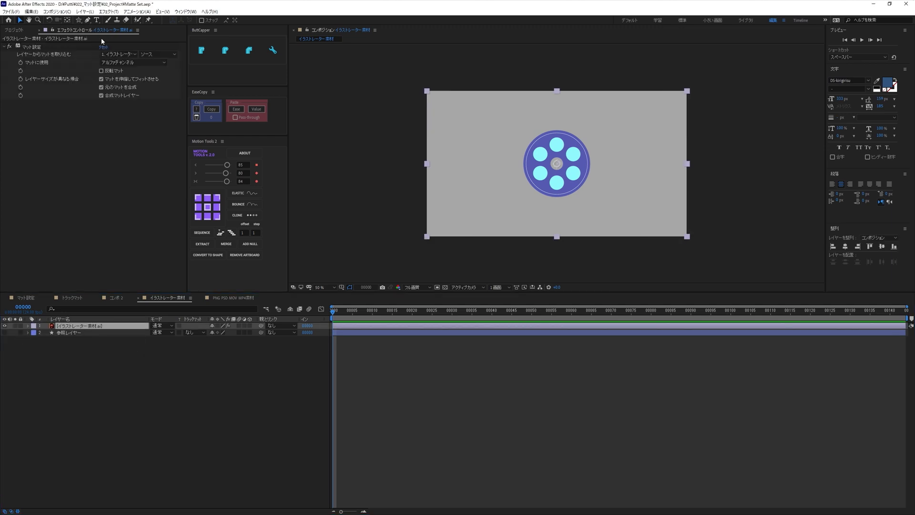
{"action": "left_click", "coordinate": [119, 54]}
{"action": "left_click", "coordinate": [124, 79]}
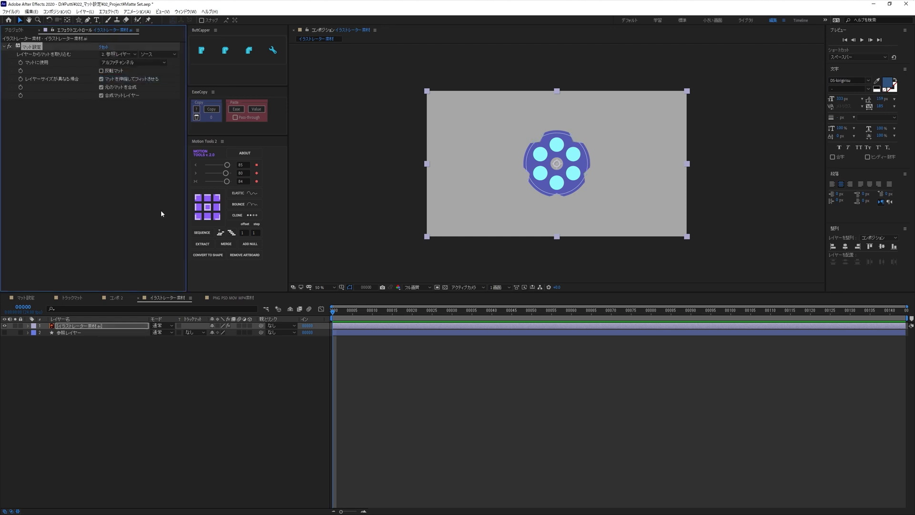
Test the matte by dragging the badge off-centre, undo, and open the PNG PSD MOV MP4素材 comp
{"action": "mouse_move", "coordinate": [582, 183]}
{"action": "left_mouse_down"}
{"action": "mouse_move", "coordinate": [531, 197]}
{"action": "mouse_move", "coordinate": [575, 154]}
{"action": "mouse_move", "coordinate": [615, 189]}
{"action": "mouse_move", "coordinate": [546, 200]}
{"action": "left_mouse_up"}
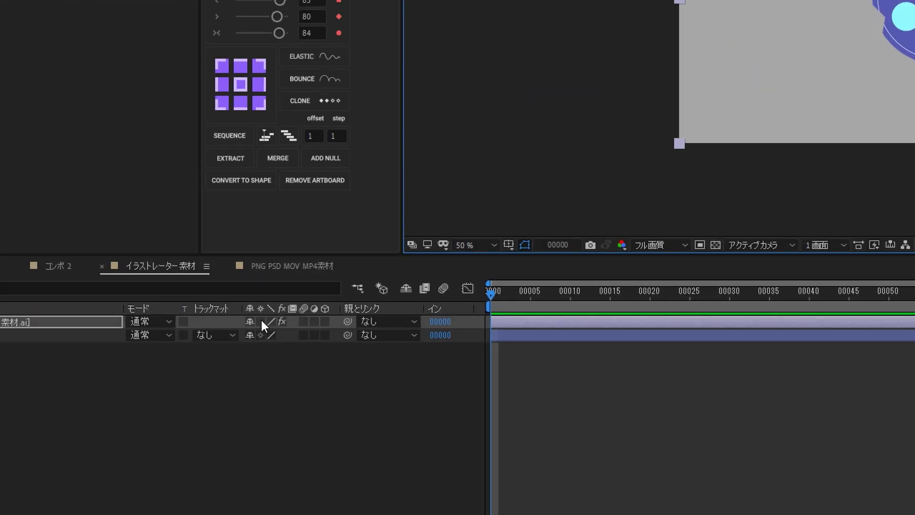
{"action": "left_click", "coordinate": [261, 321]}
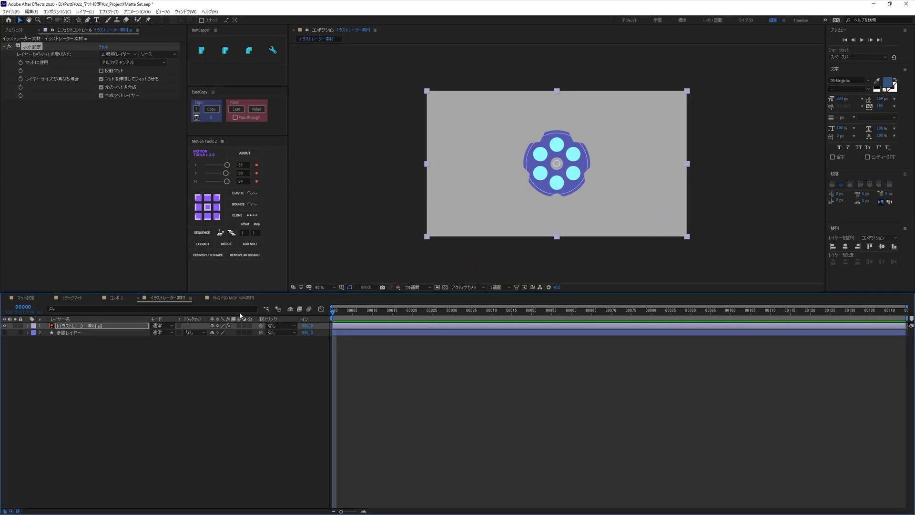
{"action": "mouse_move", "coordinate": [546, 182]}
{"action": "left_mouse_down"}
{"action": "mouse_move", "coordinate": [512, 189]}
{"action": "mouse_move", "coordinate": [519, 211]}
{"action": "mouse_move", "coordinate": [481, 205]}
{"action": "left_mouse_up"}
{"action": "key", "text": "ctrl+z"}
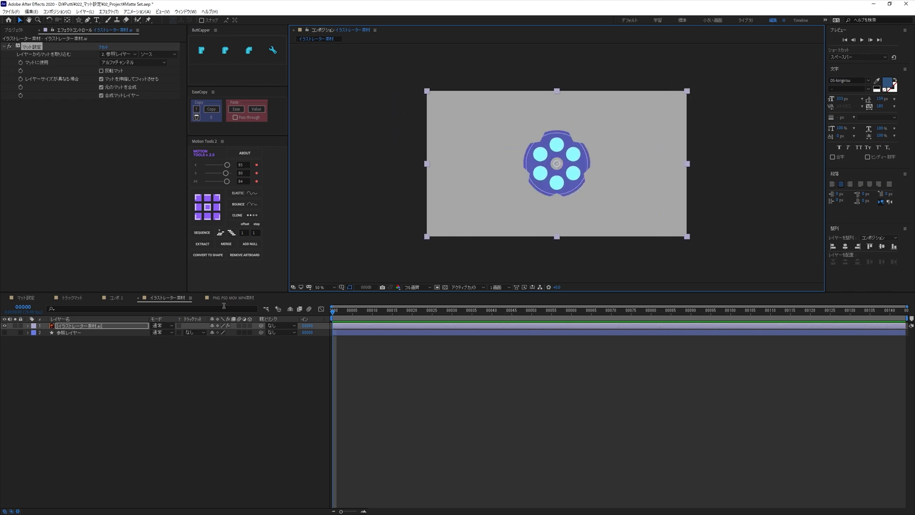
{"action": "left_click", "coordinate": [223, 298]}
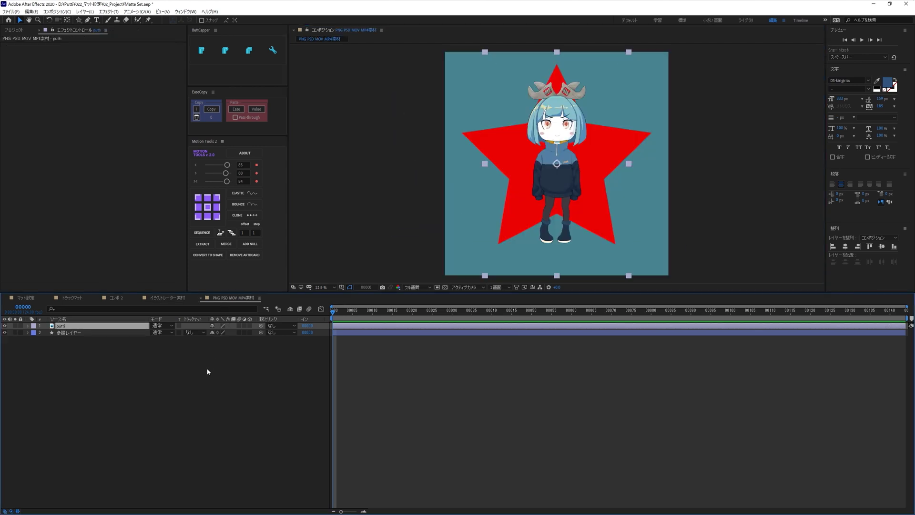
Select the putti layer and toggle the red star reference layer's visibility off and on
{"action": "left_click", "coordinate": [190, 375]}
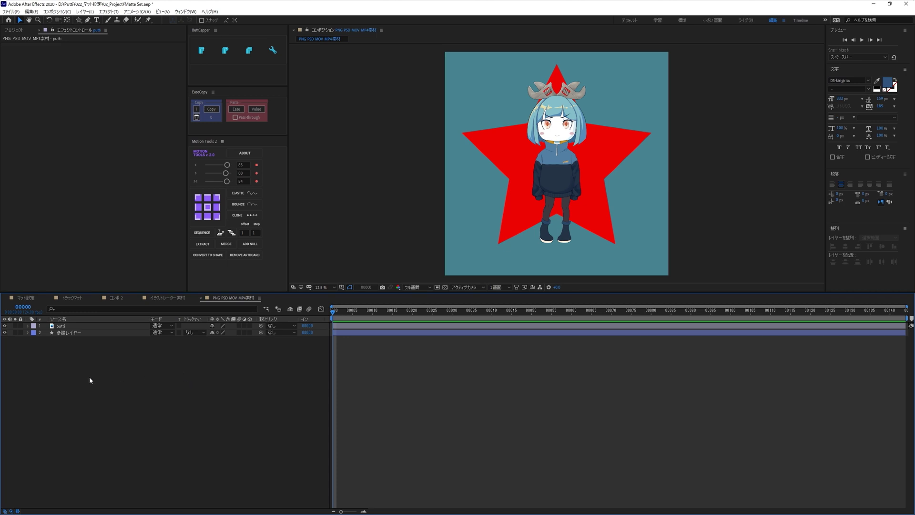
{"action": "left_click", "coordinate": [61, 326]}
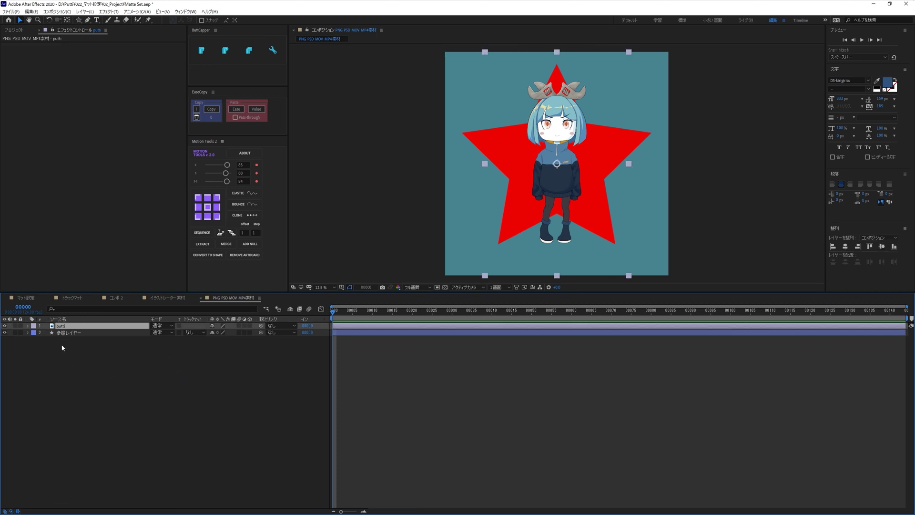
{"action": "left_click", "coordinate": [5, 333]}
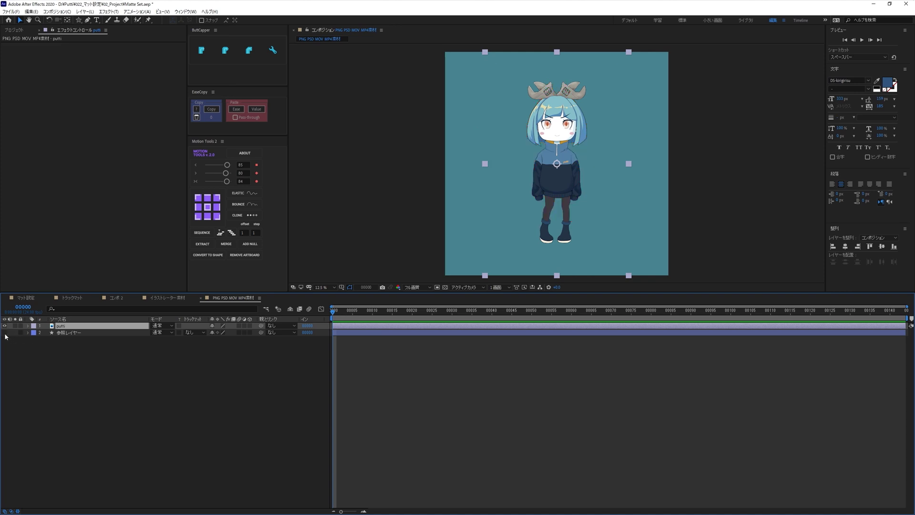
{"action": "left_click", "coordinate": [5, 333]}
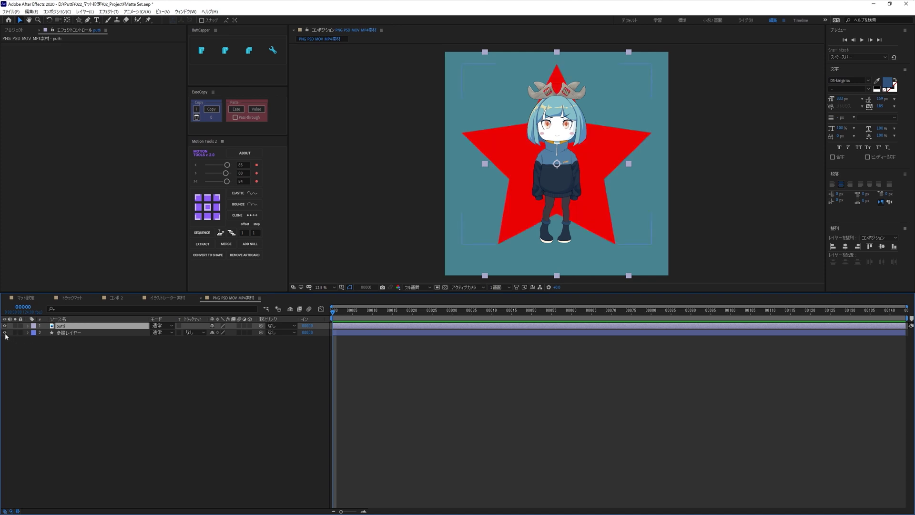
Apply Matte Set to putti using 2. 参照レイヤー, then drag the character left and down
{"action": "key", "text": "ctrl+space"}
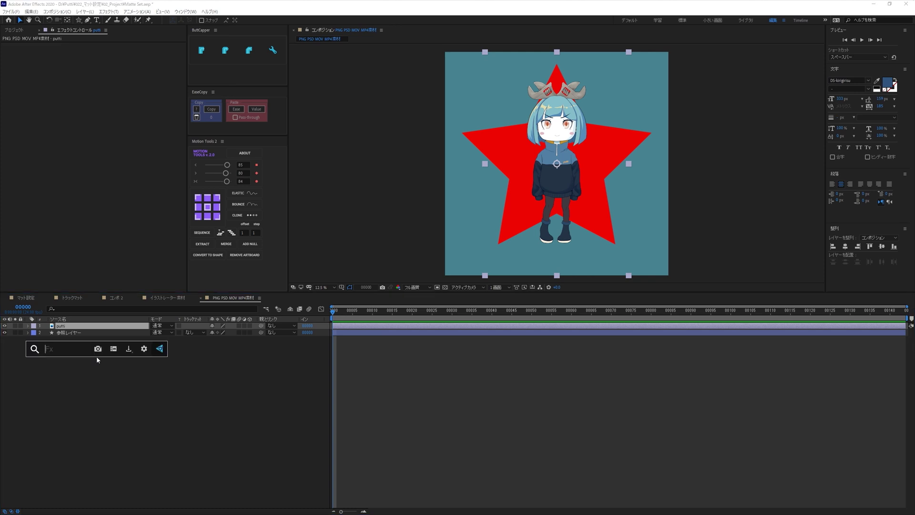
{"action": "type", "text": "matte"}
{"action": "key", "text": "Return"}
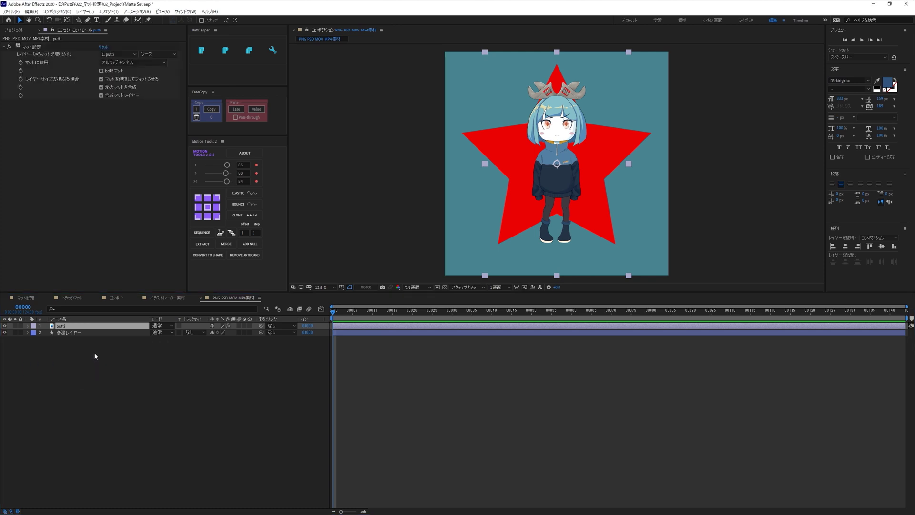
{"action": "left_click", "coordinate": [119, 54]}
{"action": "left_click", "coordinate": [121, 78]}
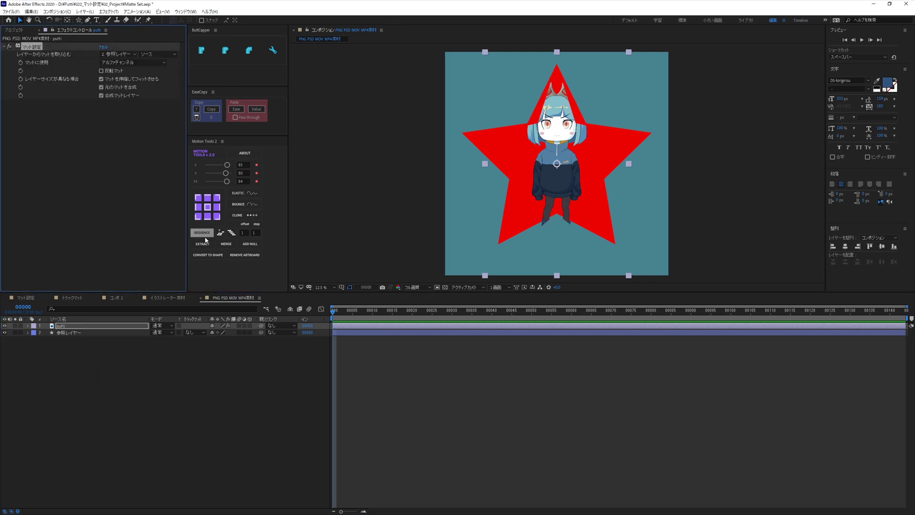
{"action": "mouse_move", "coordinate": [556, 200]}
{"action": "left_mouse_down"}
{"action": "mouse_move", "coordinate": [476, 243]}
{"action": "mouse_move", "coordinate": [576, 235]}
{"action": "mouse_move", "coordinate": [563, 231]}
{"action": "mouse_move", "coordinate": [621, 195]}
{"action": "mouse_move", "coordinate": [491, 248]}
{"action": "left_mouse_up"}
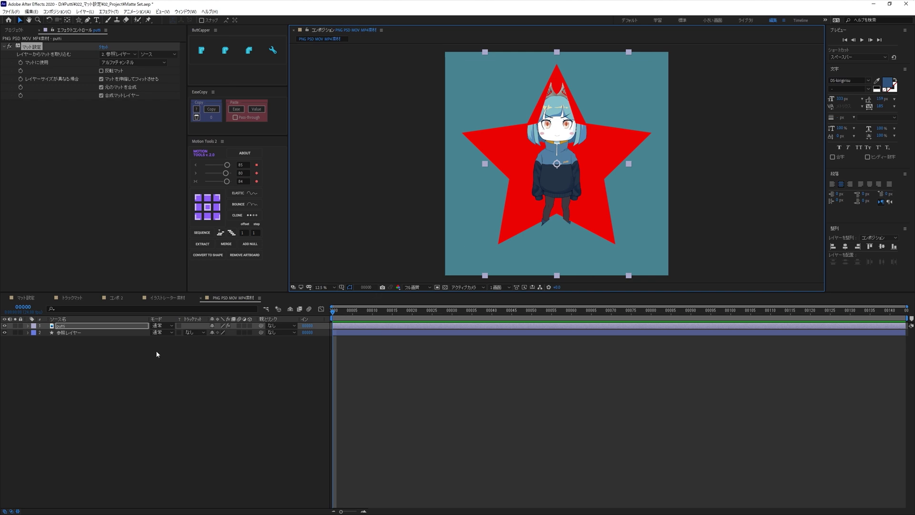
Pre-compose the putti layer with 'Leave all attributes' into putti コンポジション 1
{"action": "left_click", "coordinate": [88, 327]}
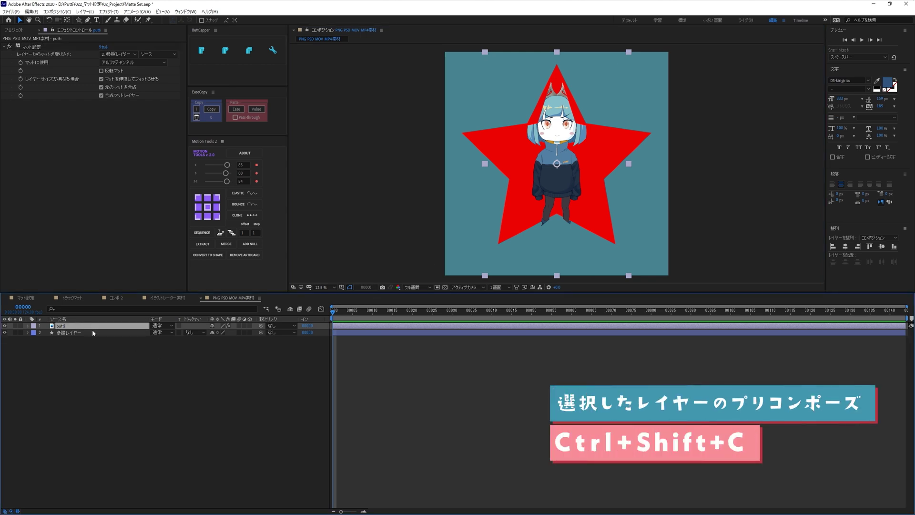
{"action": "key", "text": "ctrl+shift+c"}
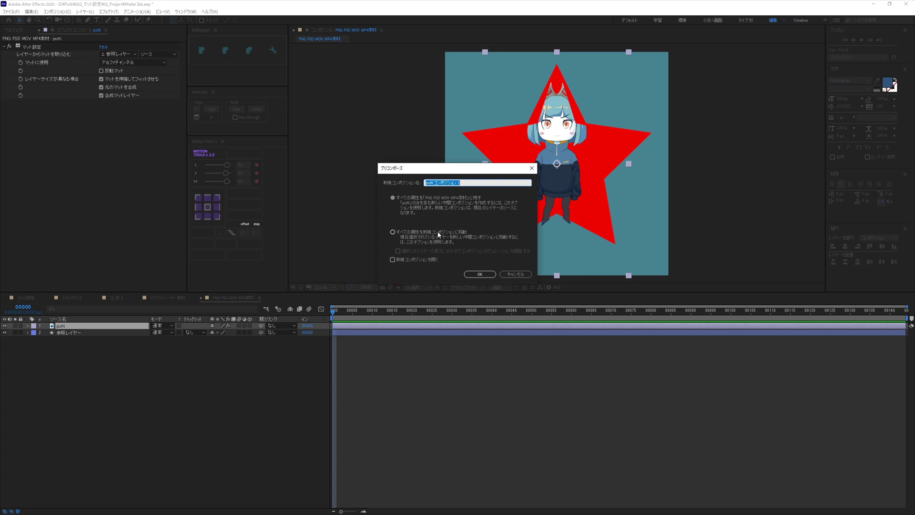
{"action": "left_click", "coordinate": [429, 201]}
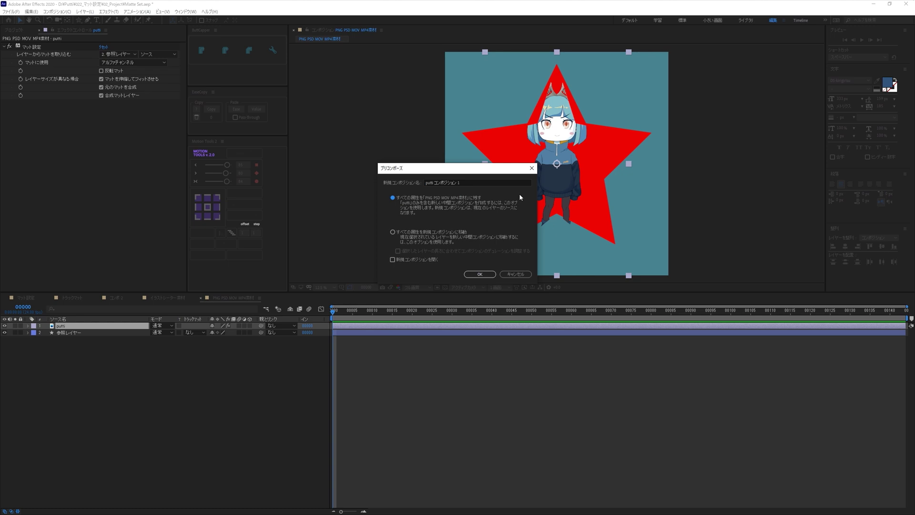
{"action": "left_click", "coordinate": [489, 274]}
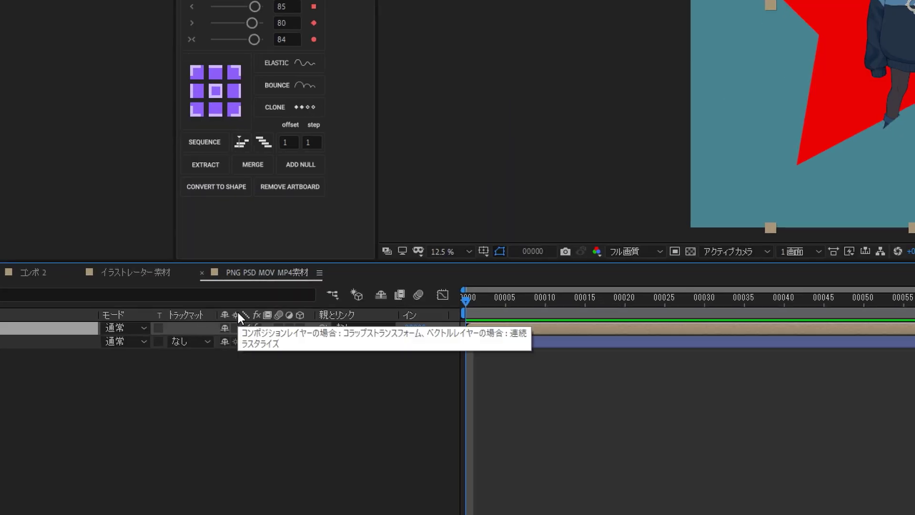
{"action": "left_click", "coordinate": [234, 329]}
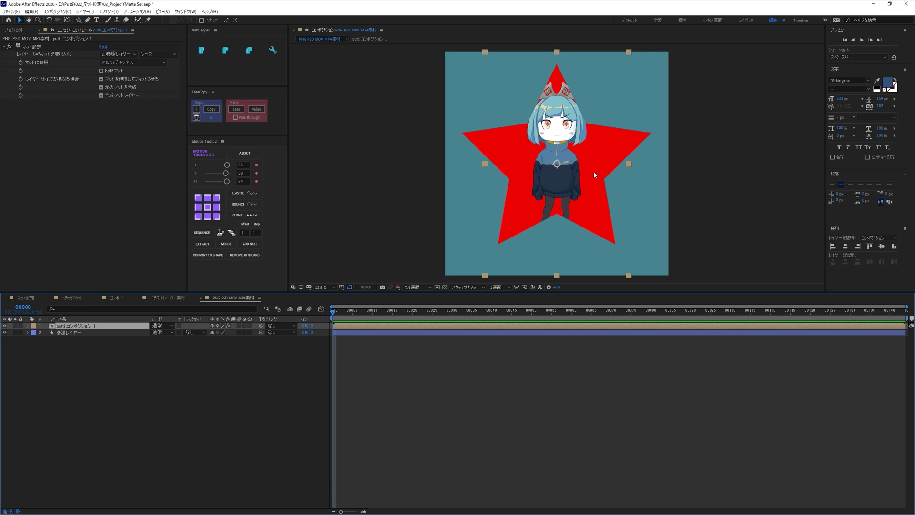
Drag the nested putti コンポジション 1 around, then return it to the star's centre
{"action": "mouse_move", "coordinate": [595, 174]}
{"action": "left_mouse_down"}
{"action": "mouse_move", "coordinate": [536, 199]}
{"action": "mouse_move", "coordinate": [633, 151]}
{"action": "left_mouse_up"}
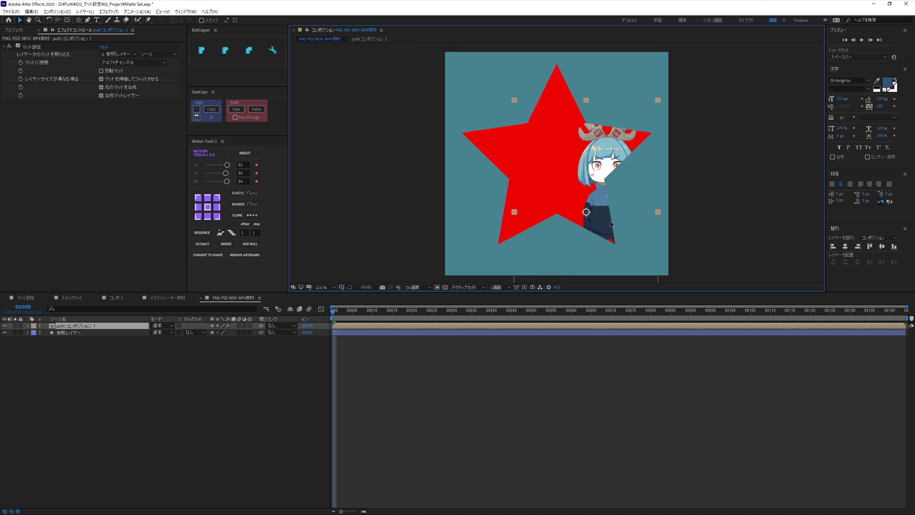
{"action": "mouse_move", "coordinate": [634, 154]}
{"action": "left_mouse_down"}
{"action": "mouse_move", "coordinate": [567, 208]}
{"action": "mouse_move", "coordinate": [593, 191]}
{"action": "left_mouse_up"}
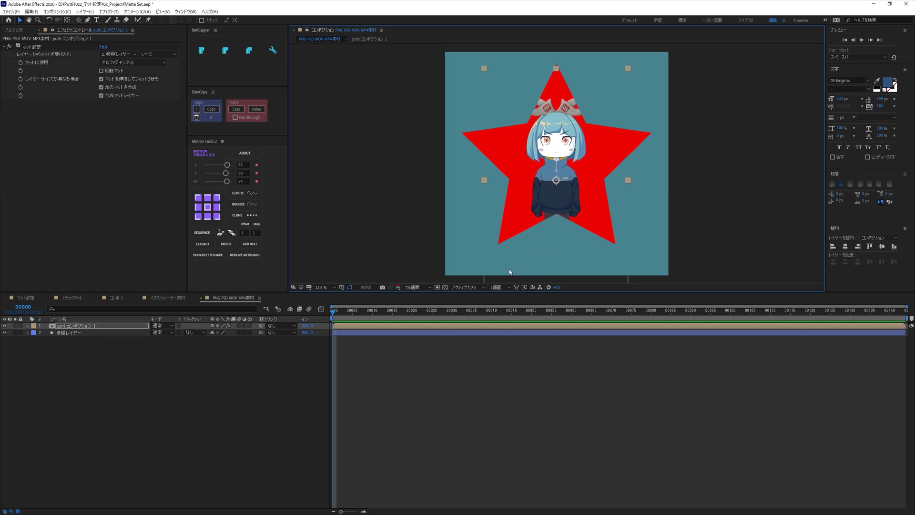
{"action": "left_click", "coordinate": [193, 397]}
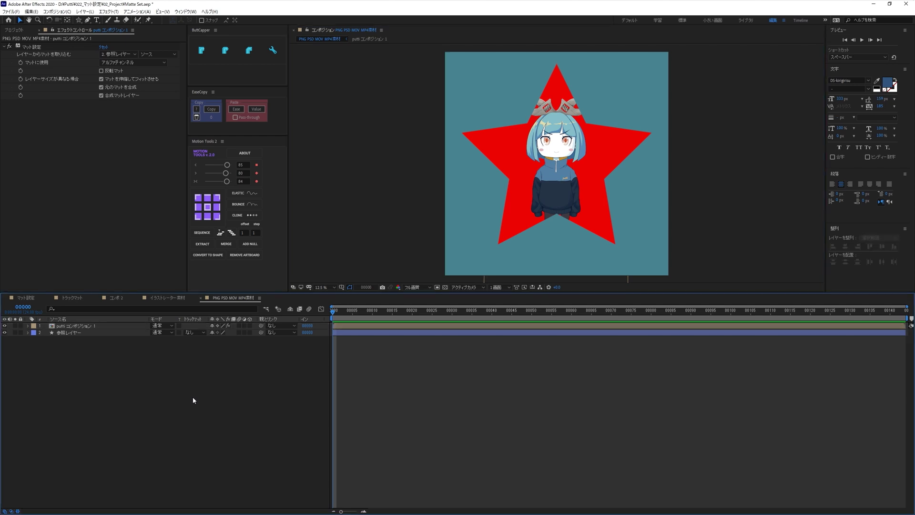